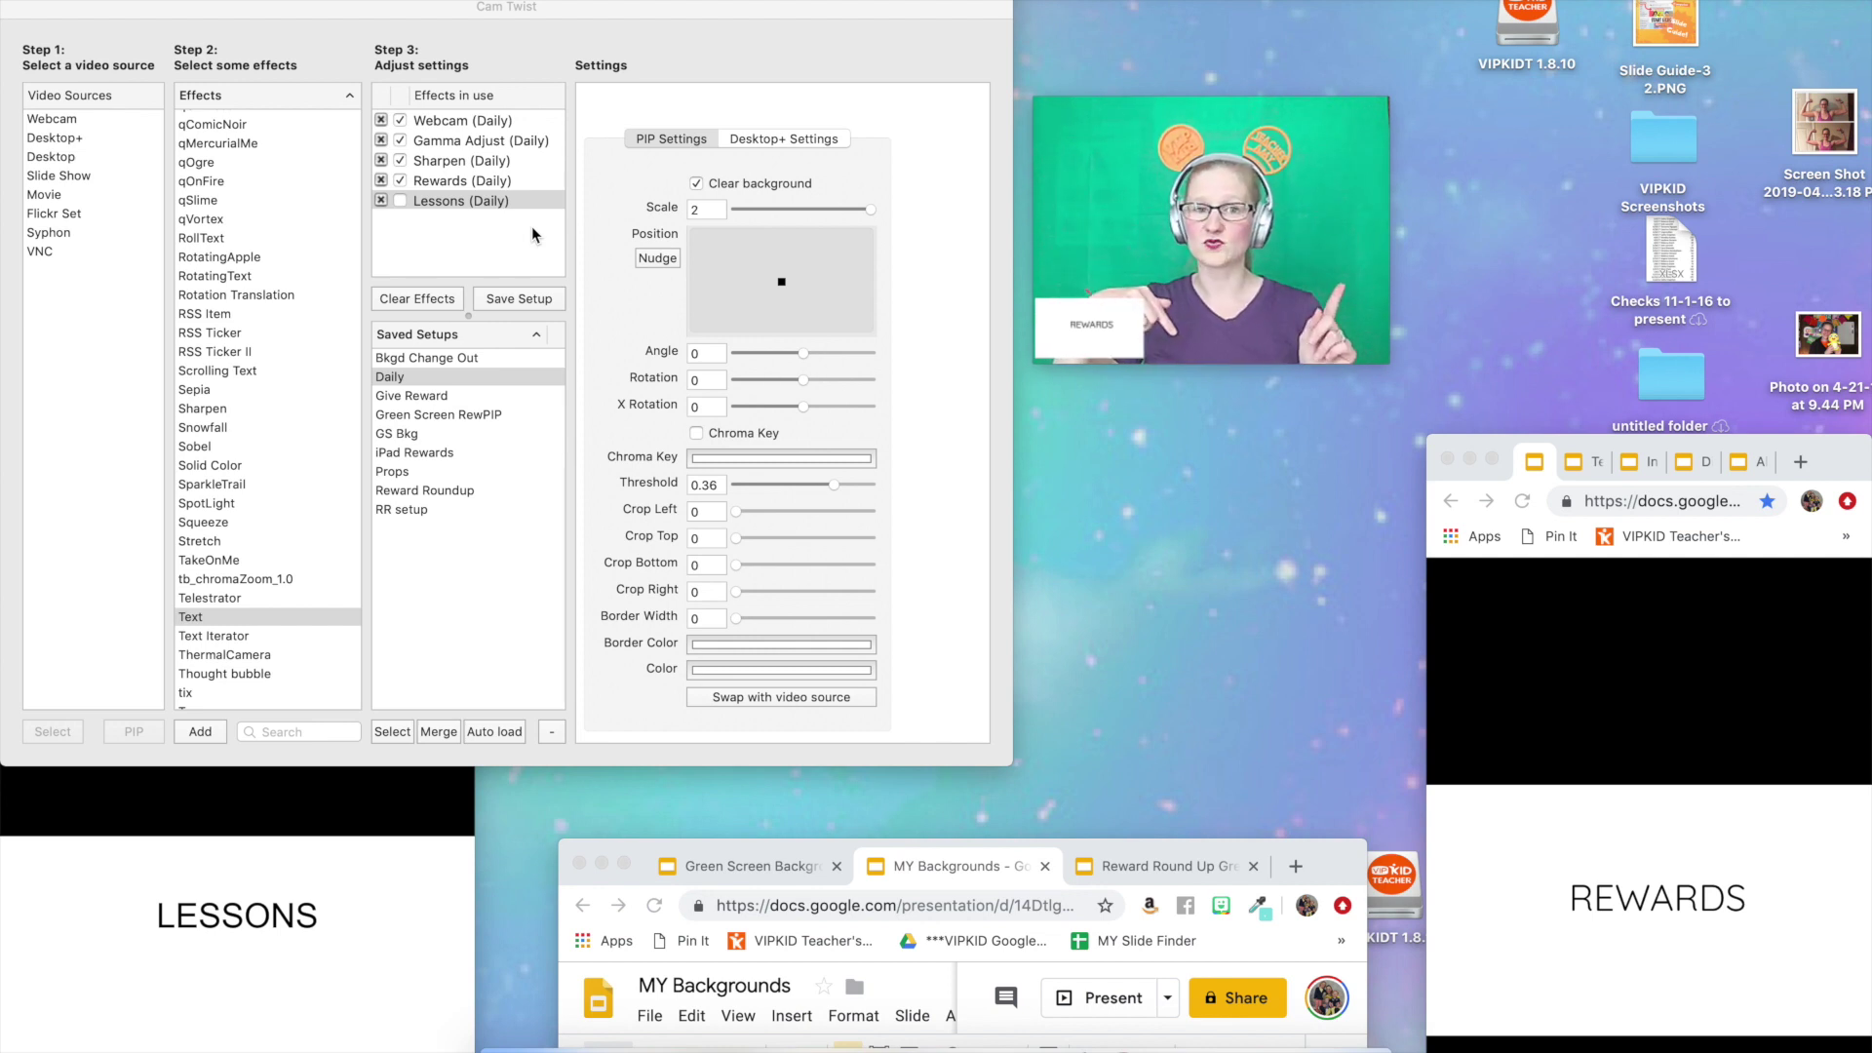
# Show the REWARDS slide full-frame with a webcam inset and remove the Lessons effect.
pyautogui.click(444, 185)
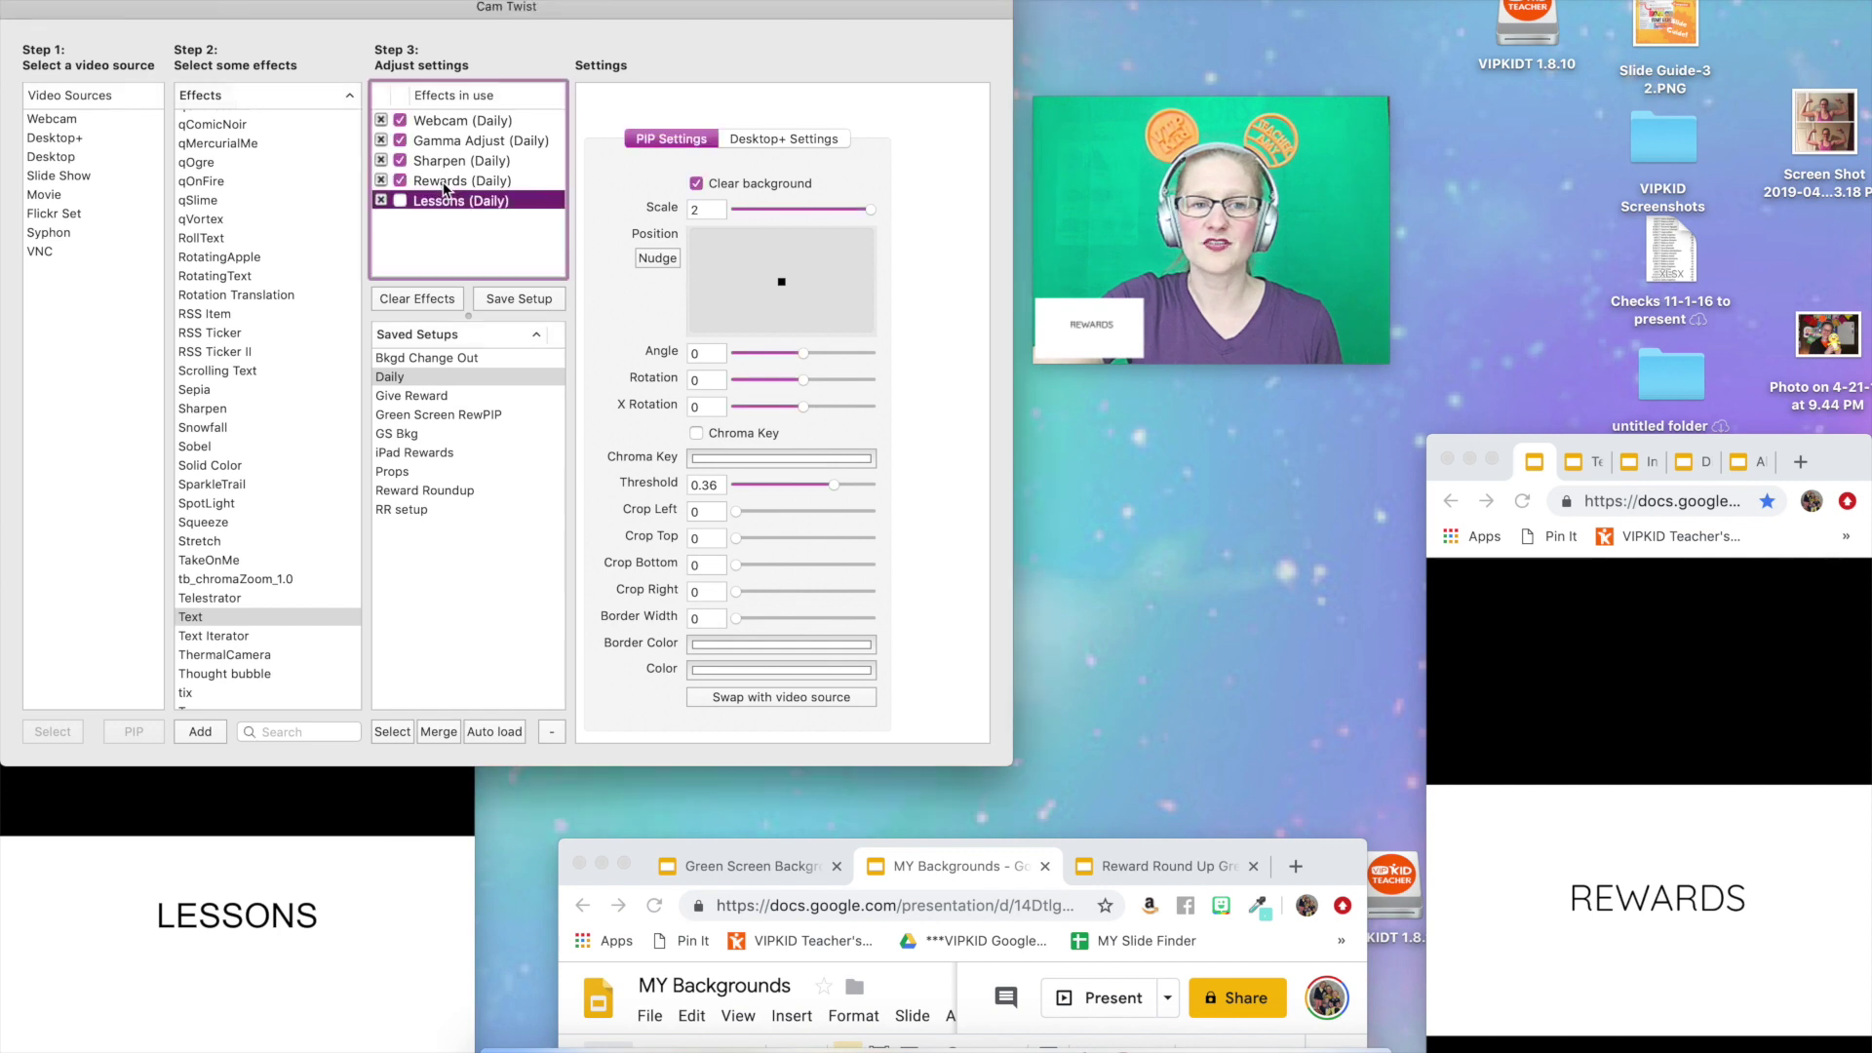
pyautogui.click(444, 182)
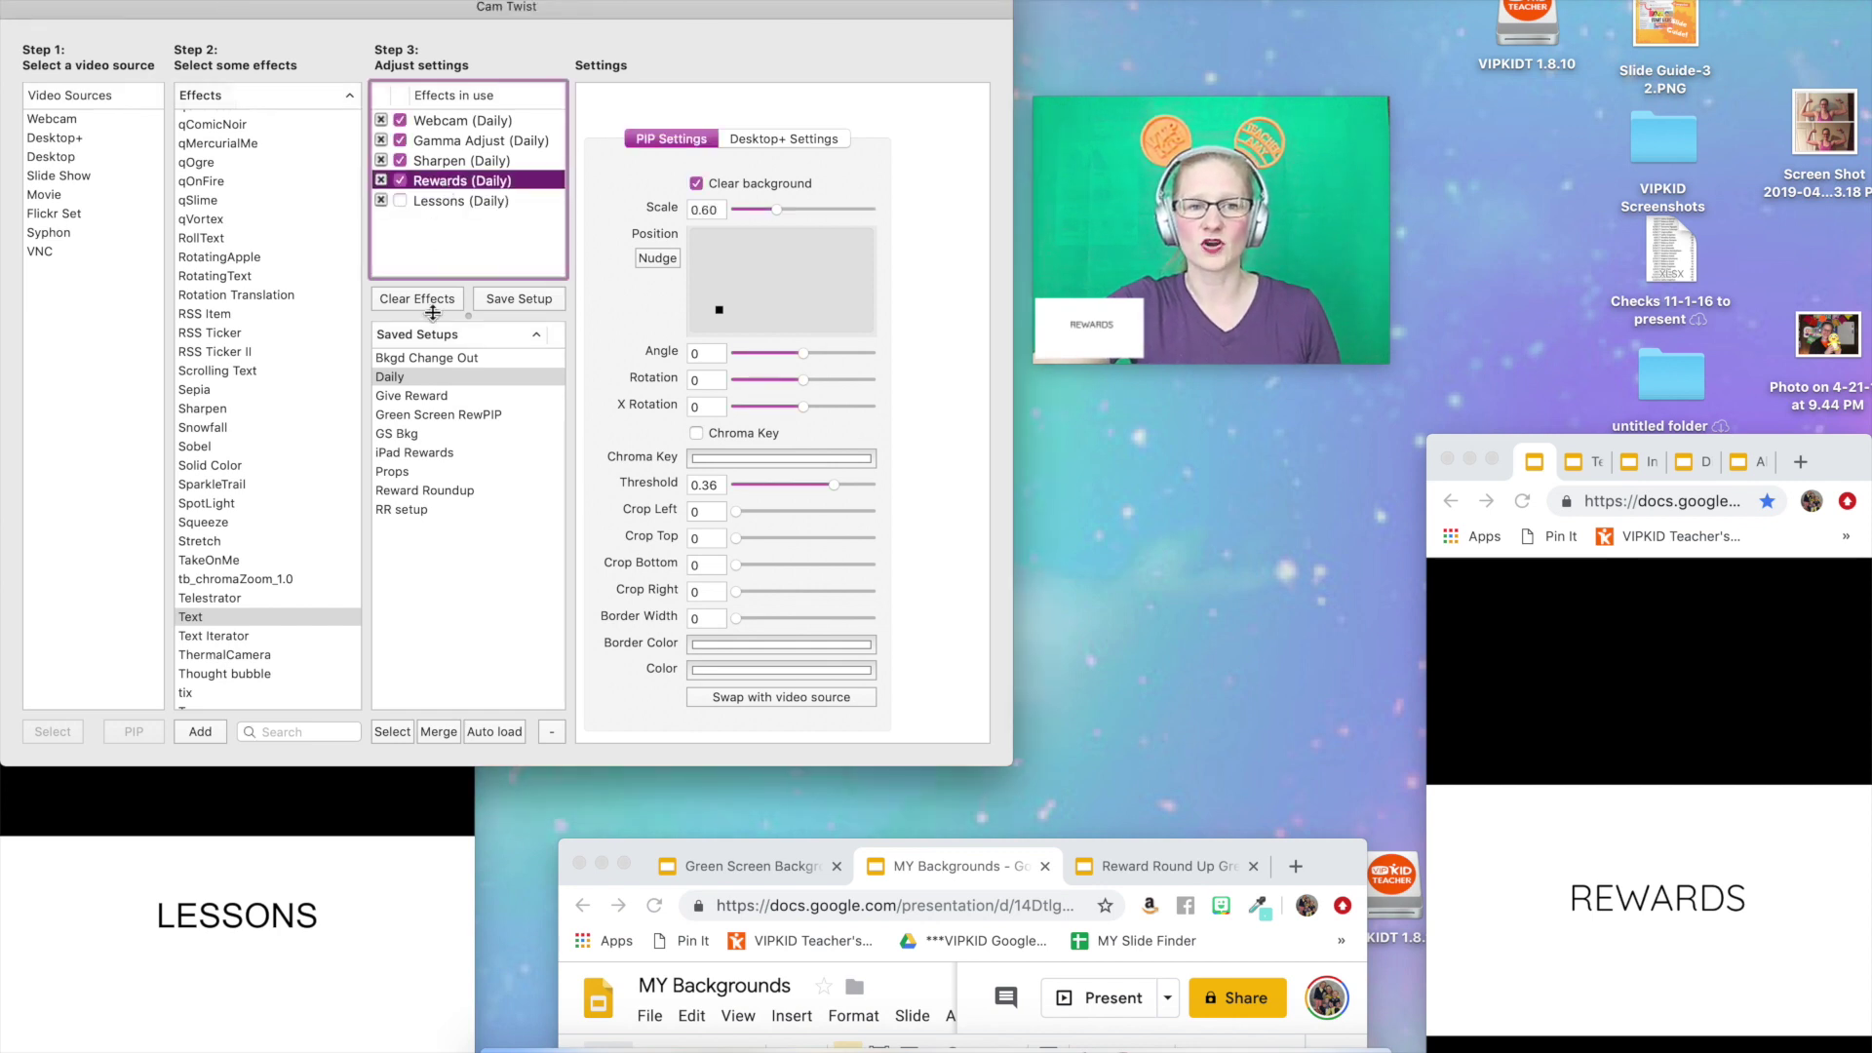
pyautogui.click(835, 696)
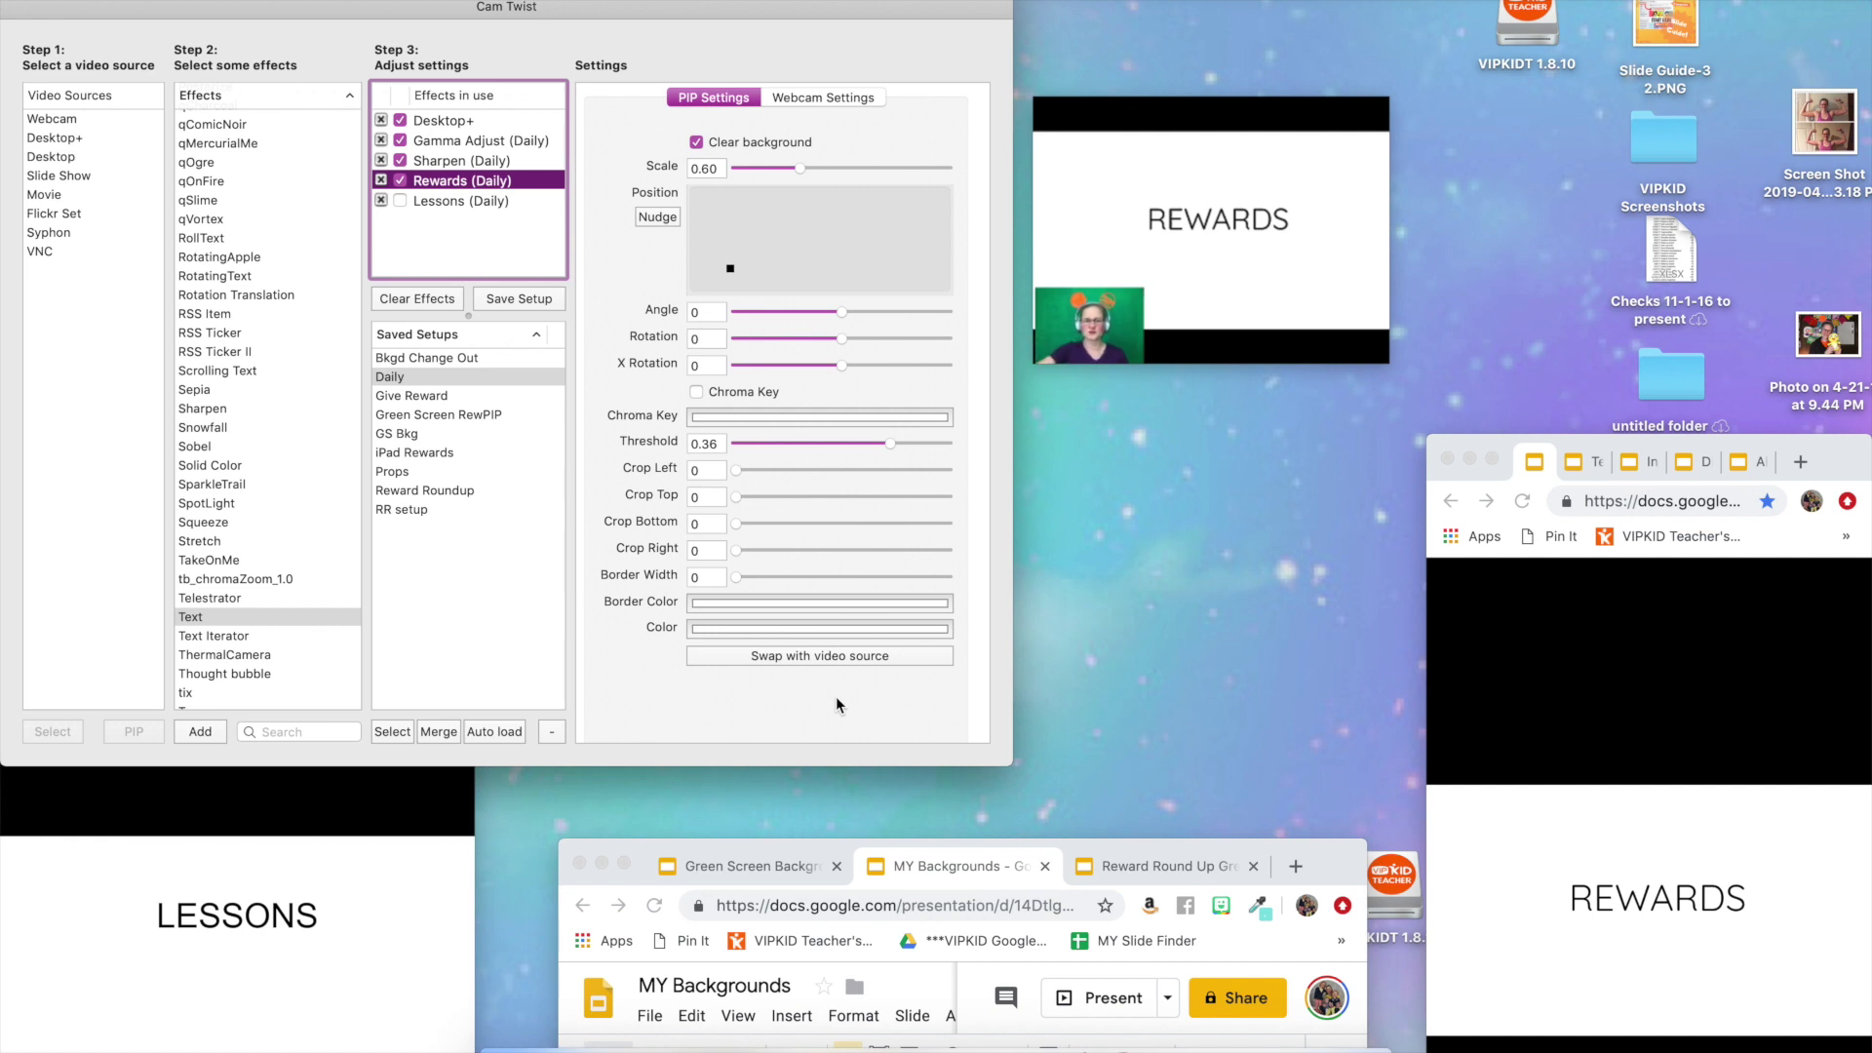
pyautogui.click(381, 201)
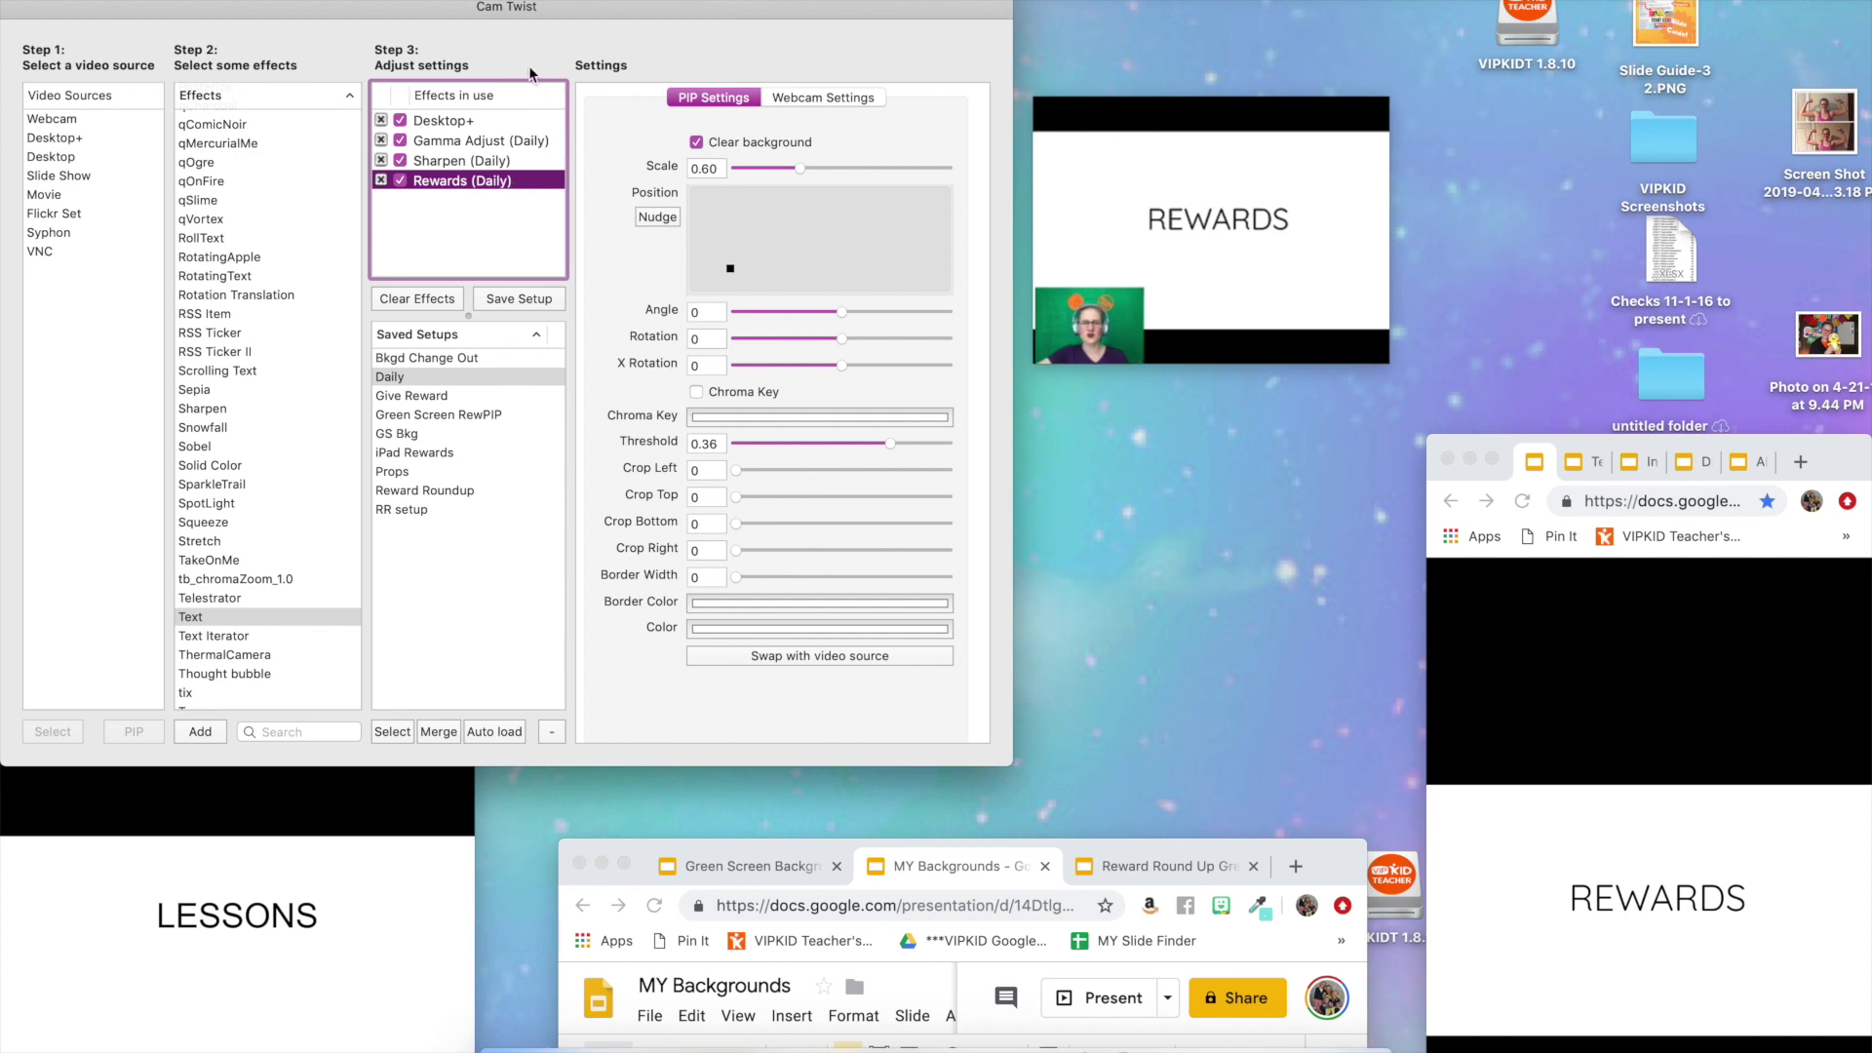
# Save the current effects as a new setup named 'Give Reward2'.
pyautogui.click(541, 308)
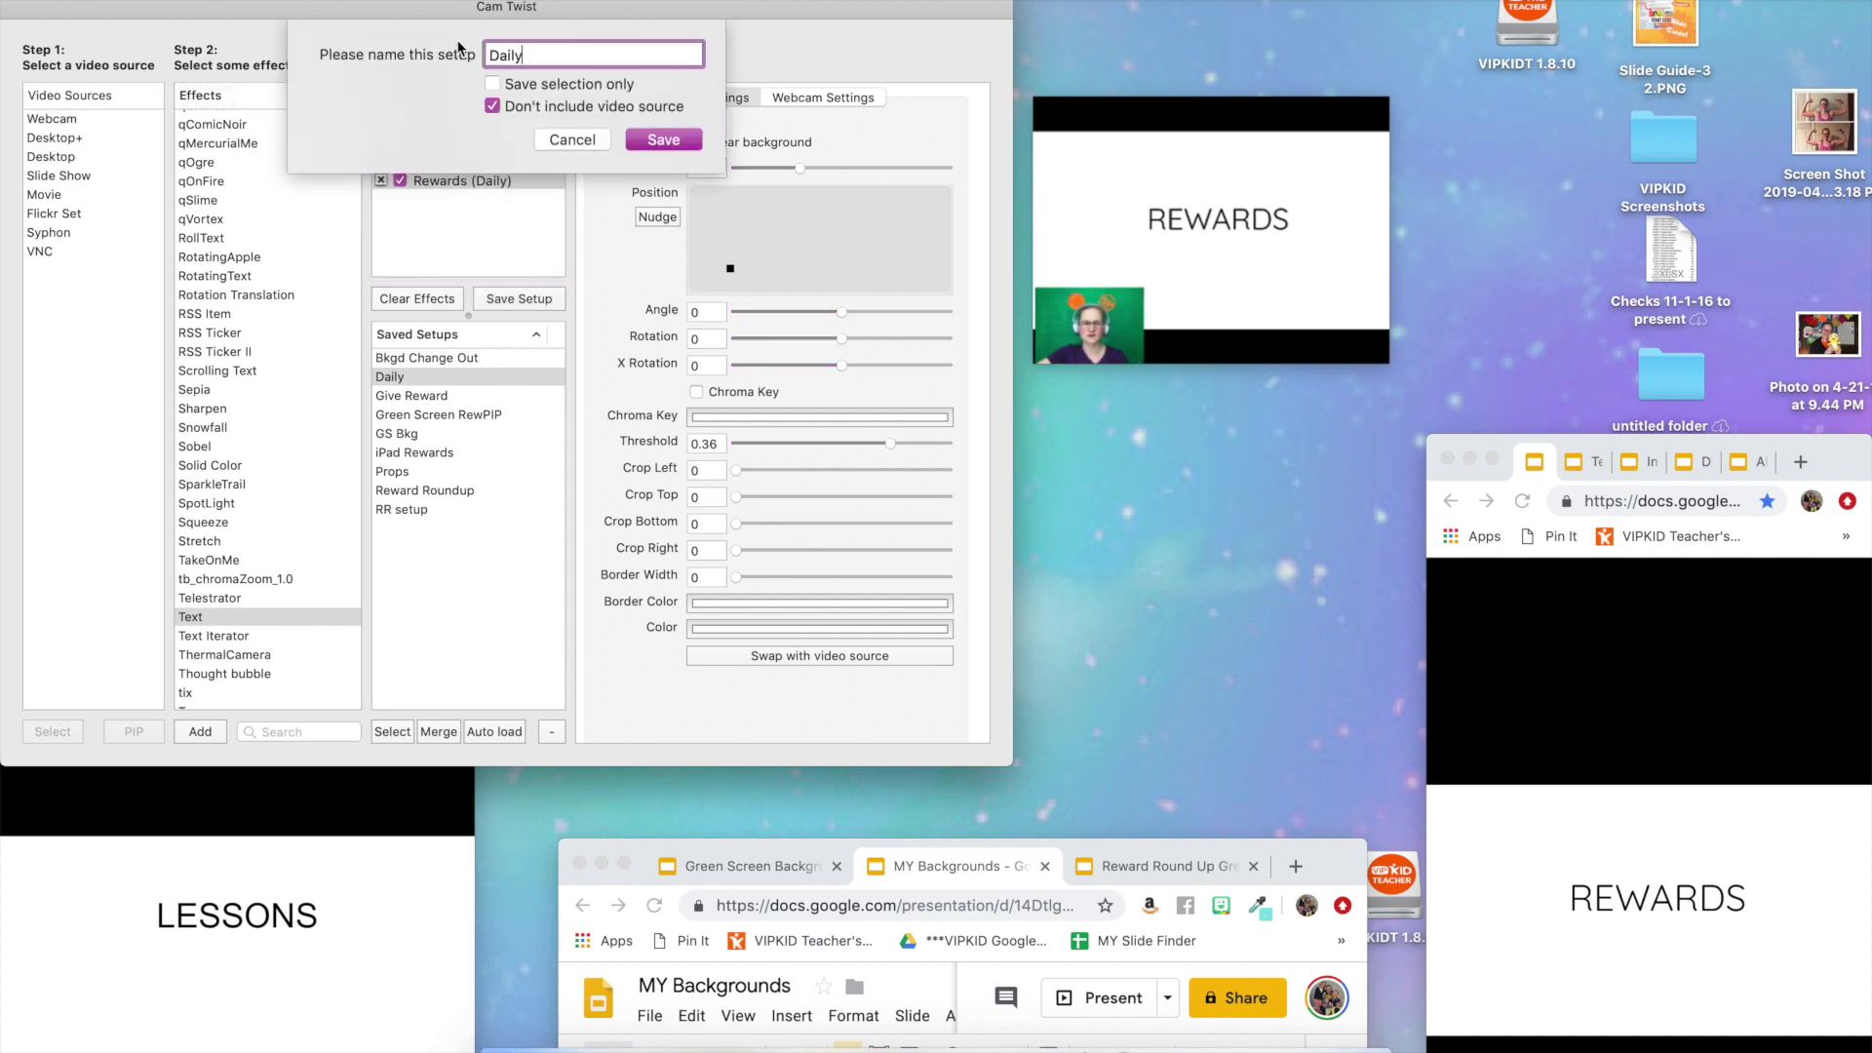
pyautogui.moveTo(547, 56); pyautogui.dragTo(458, 54)
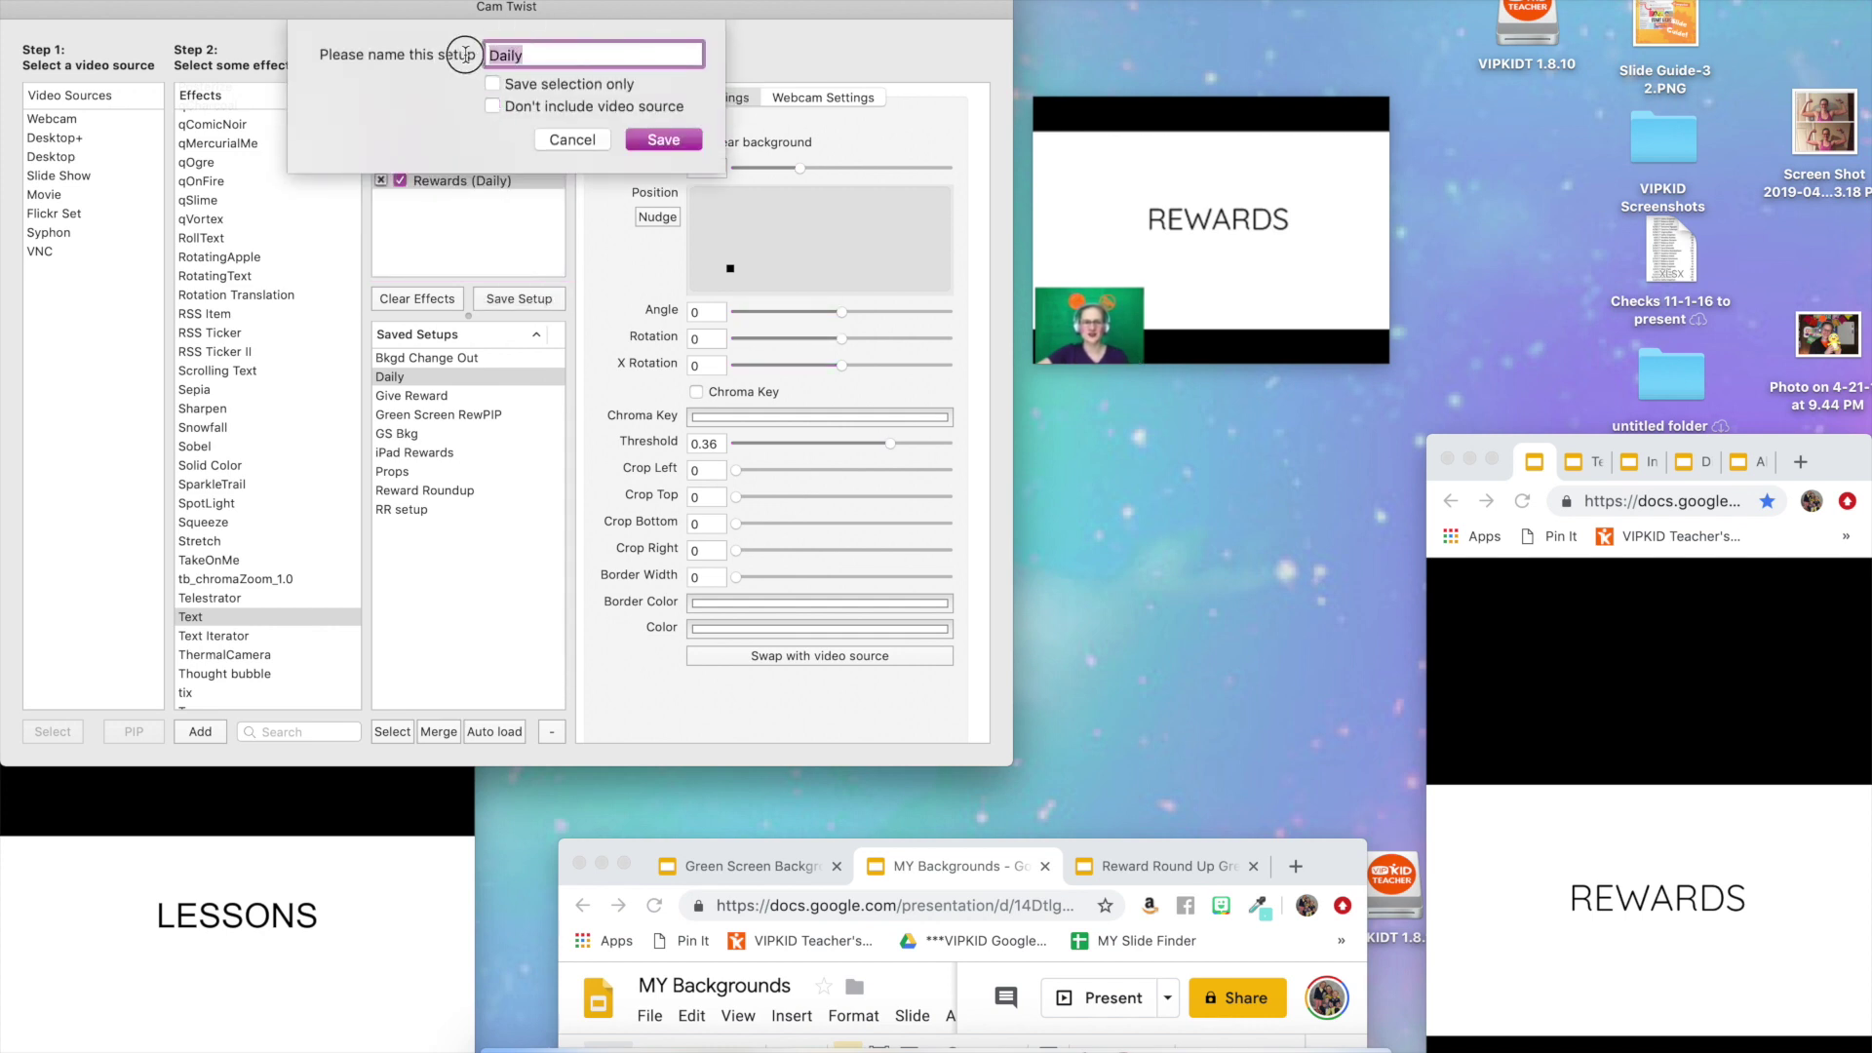
pyautogui.write('Give REward2')
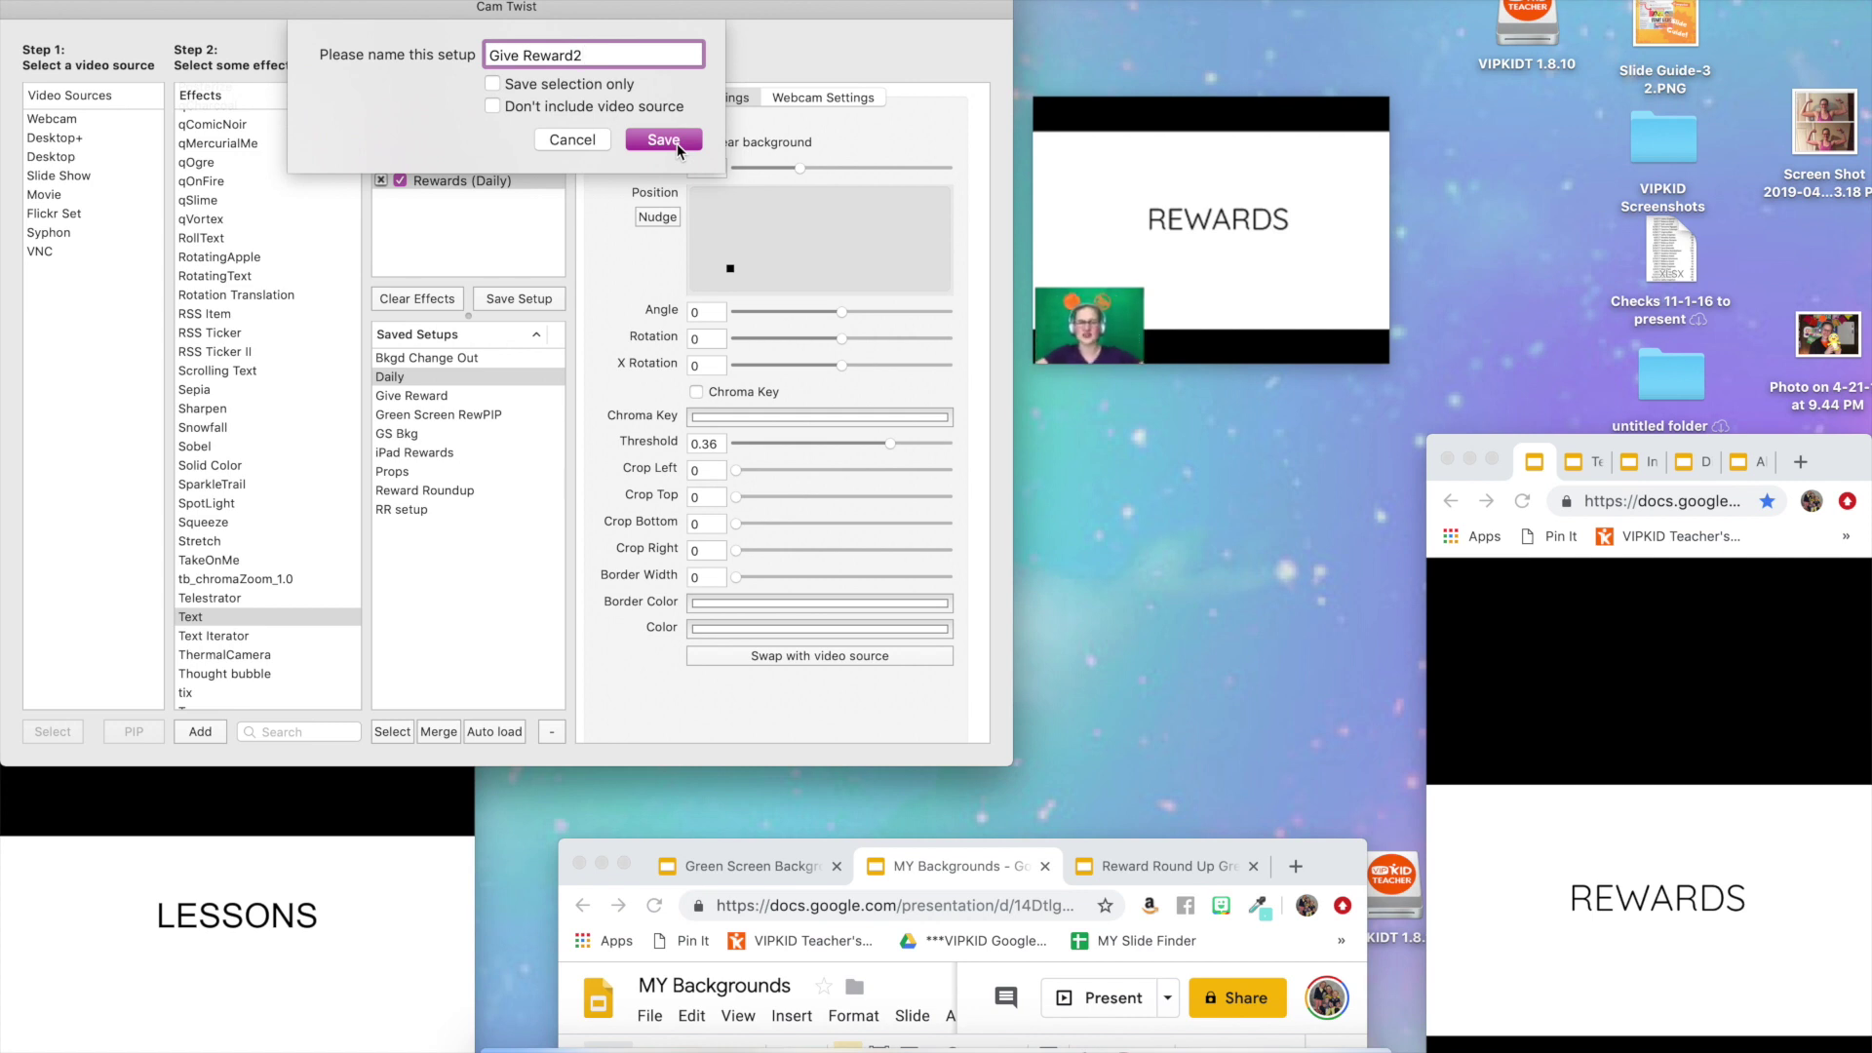
pyautogui.click(679, 145)
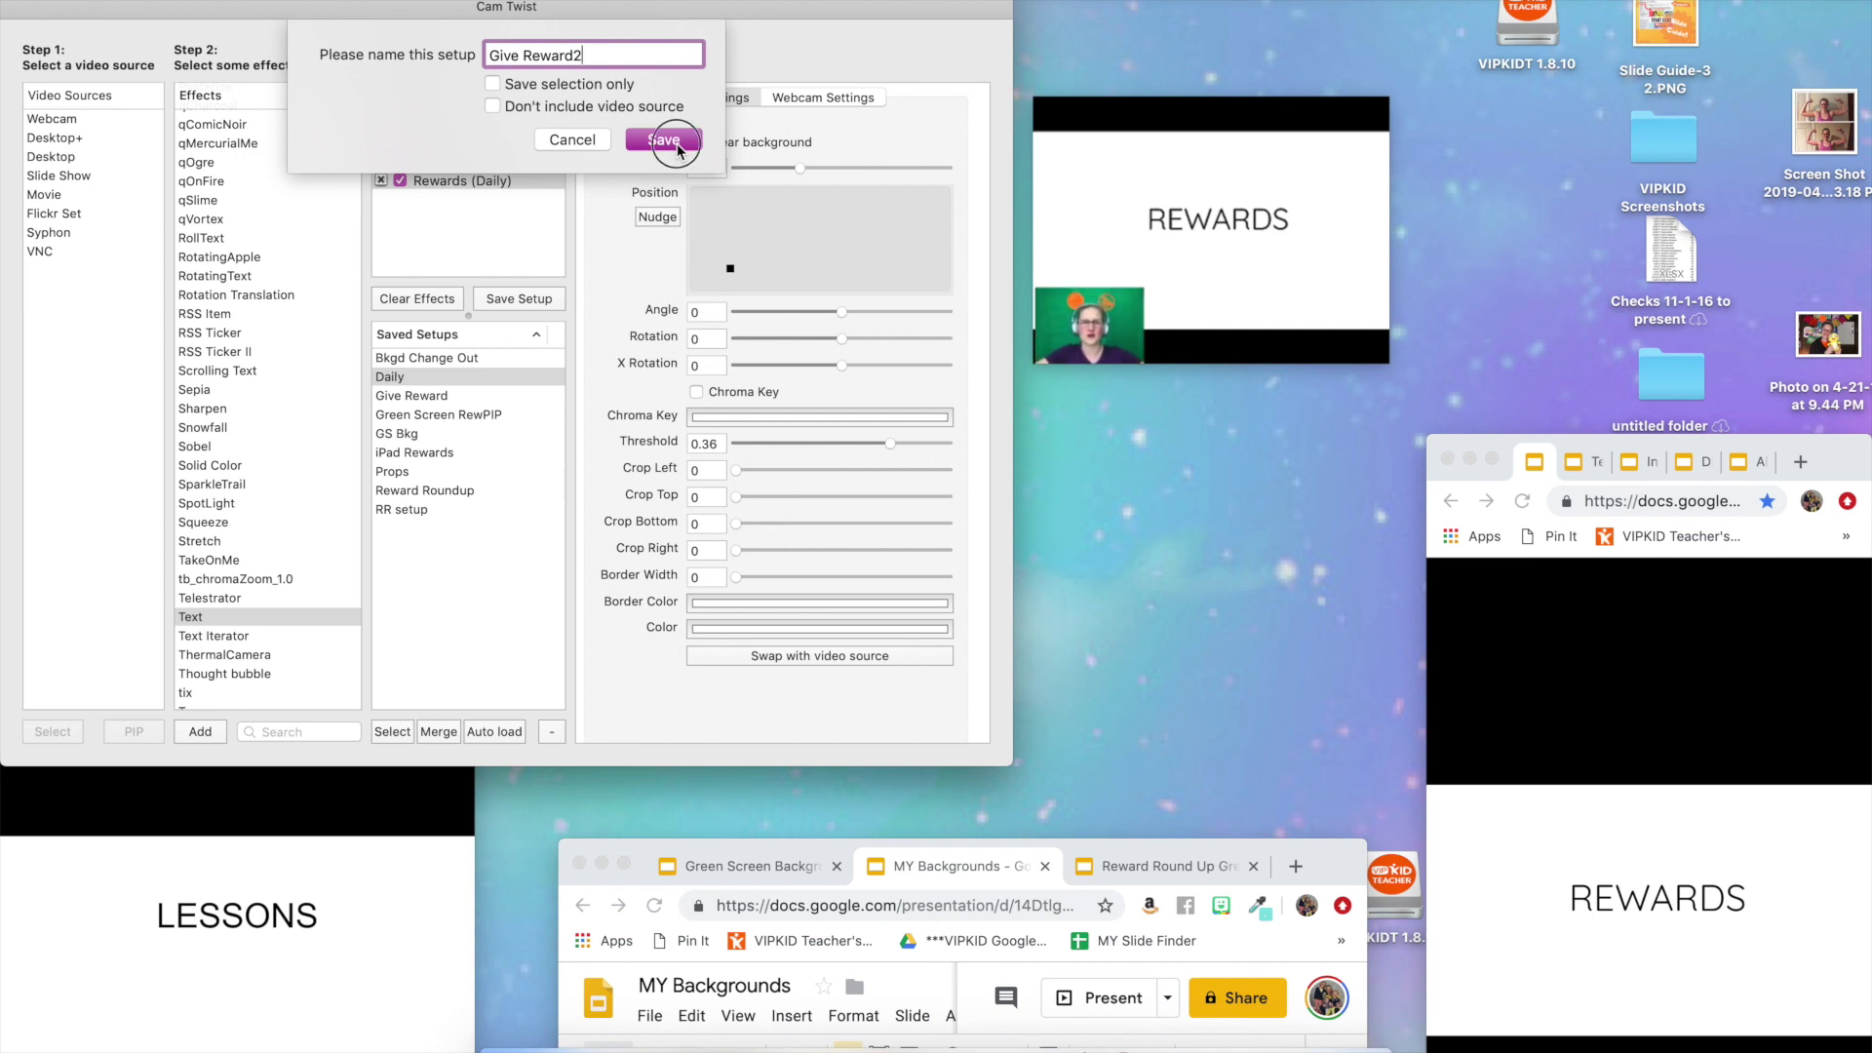
# Load Daily, add LESSONS shrunk to 0.62 scale lower-left, swap to full-frame, and drop Rewards.
pyautogui.click(398, 380)
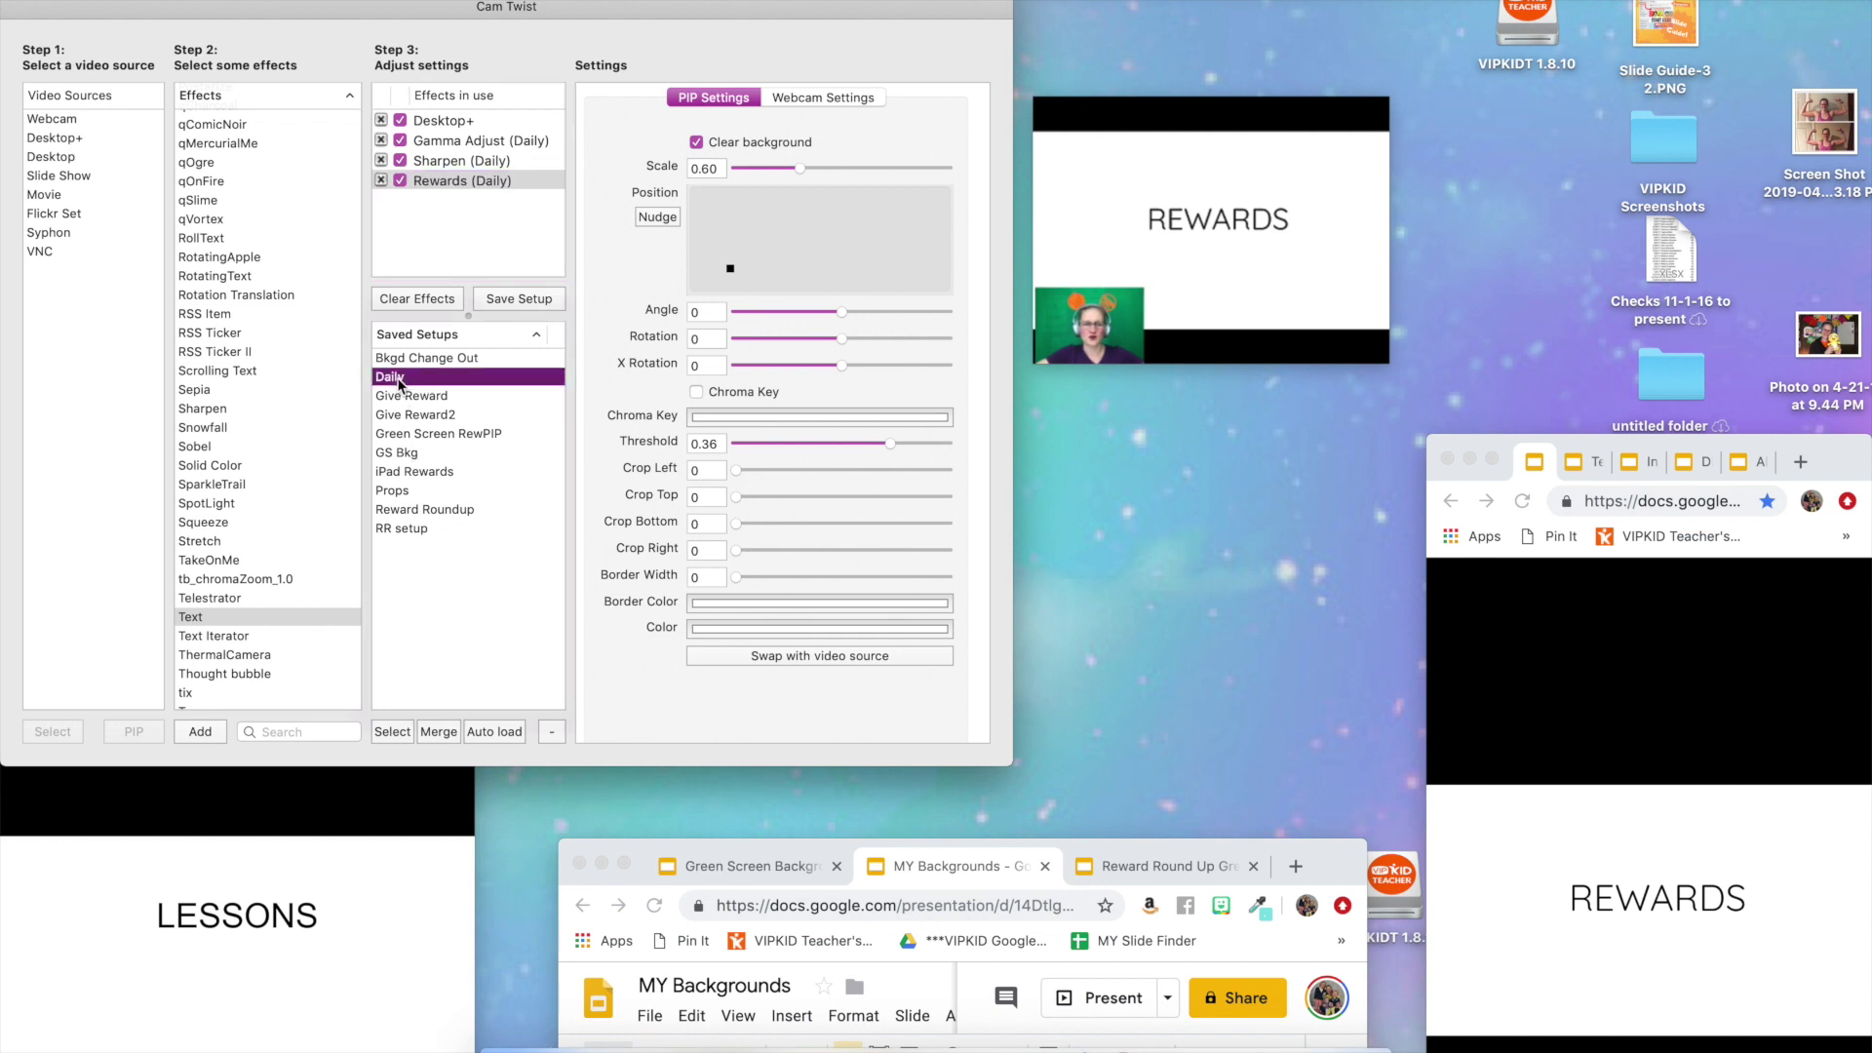
pyautogui.doubleClick(398, 380)
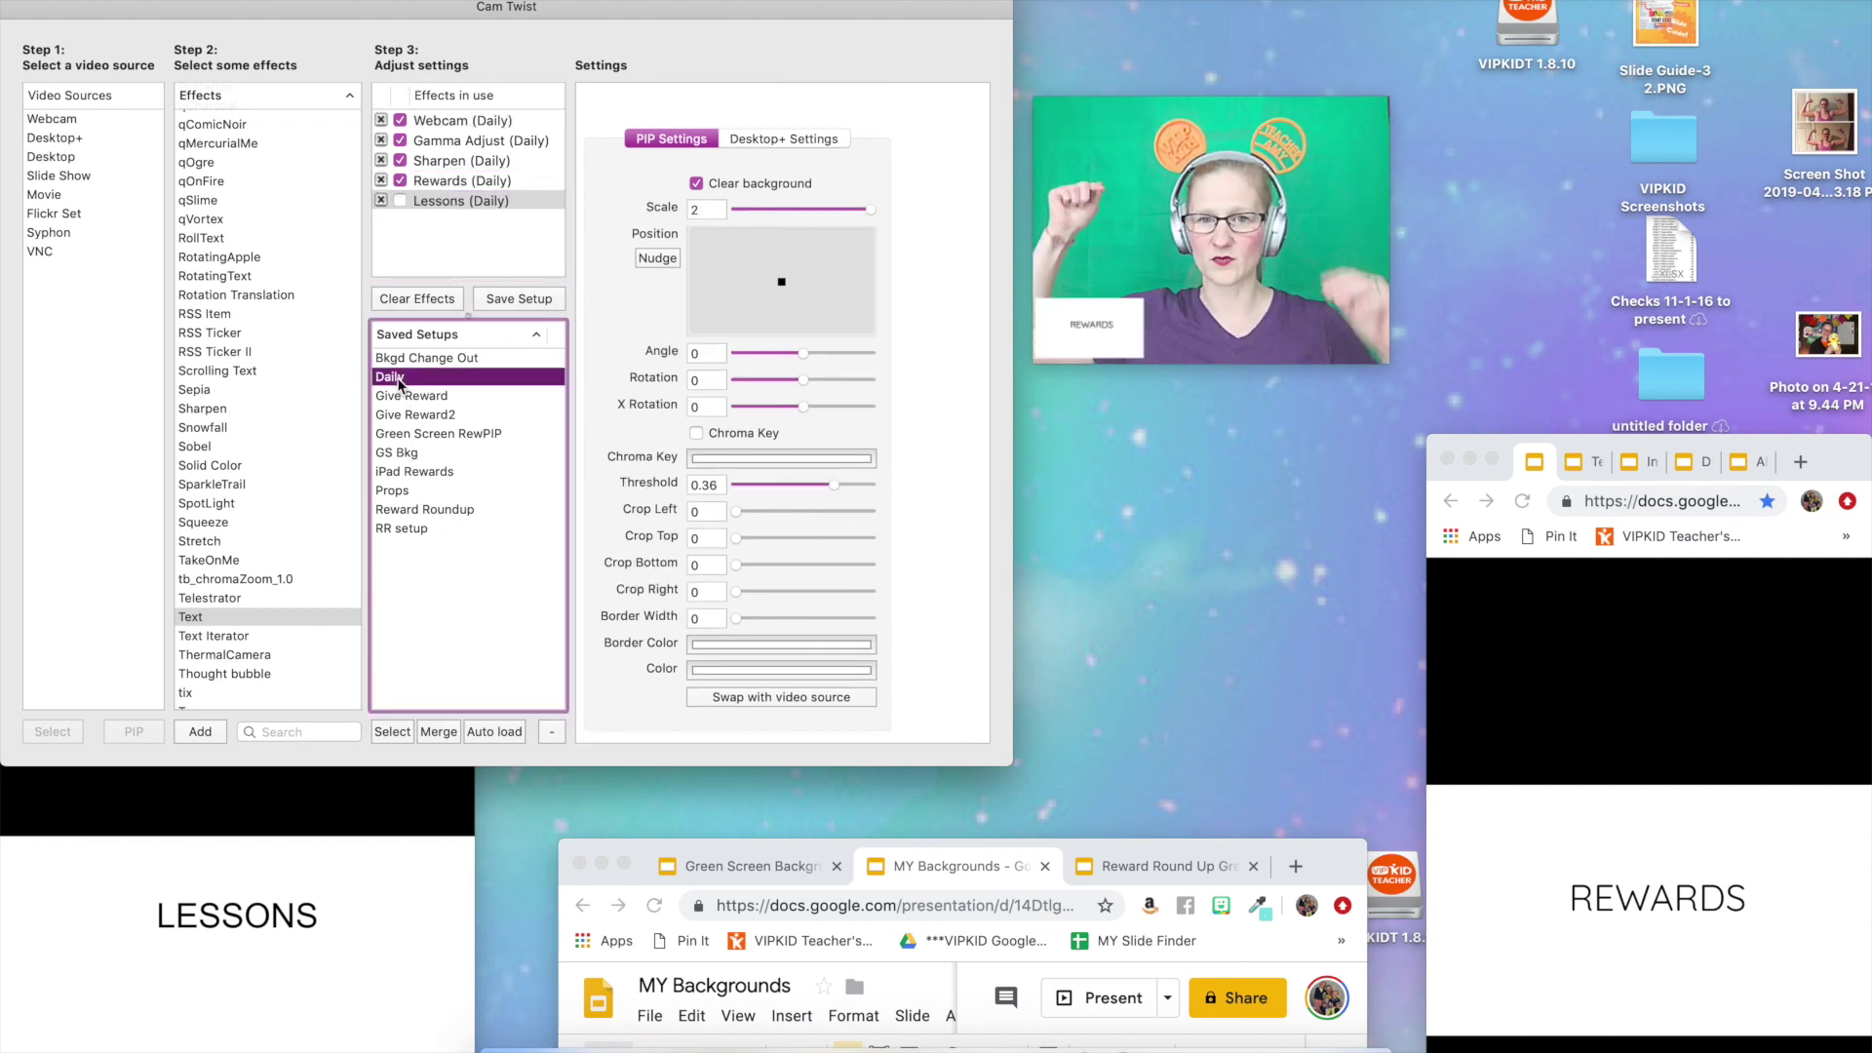
pyautogui.click(399, 200)
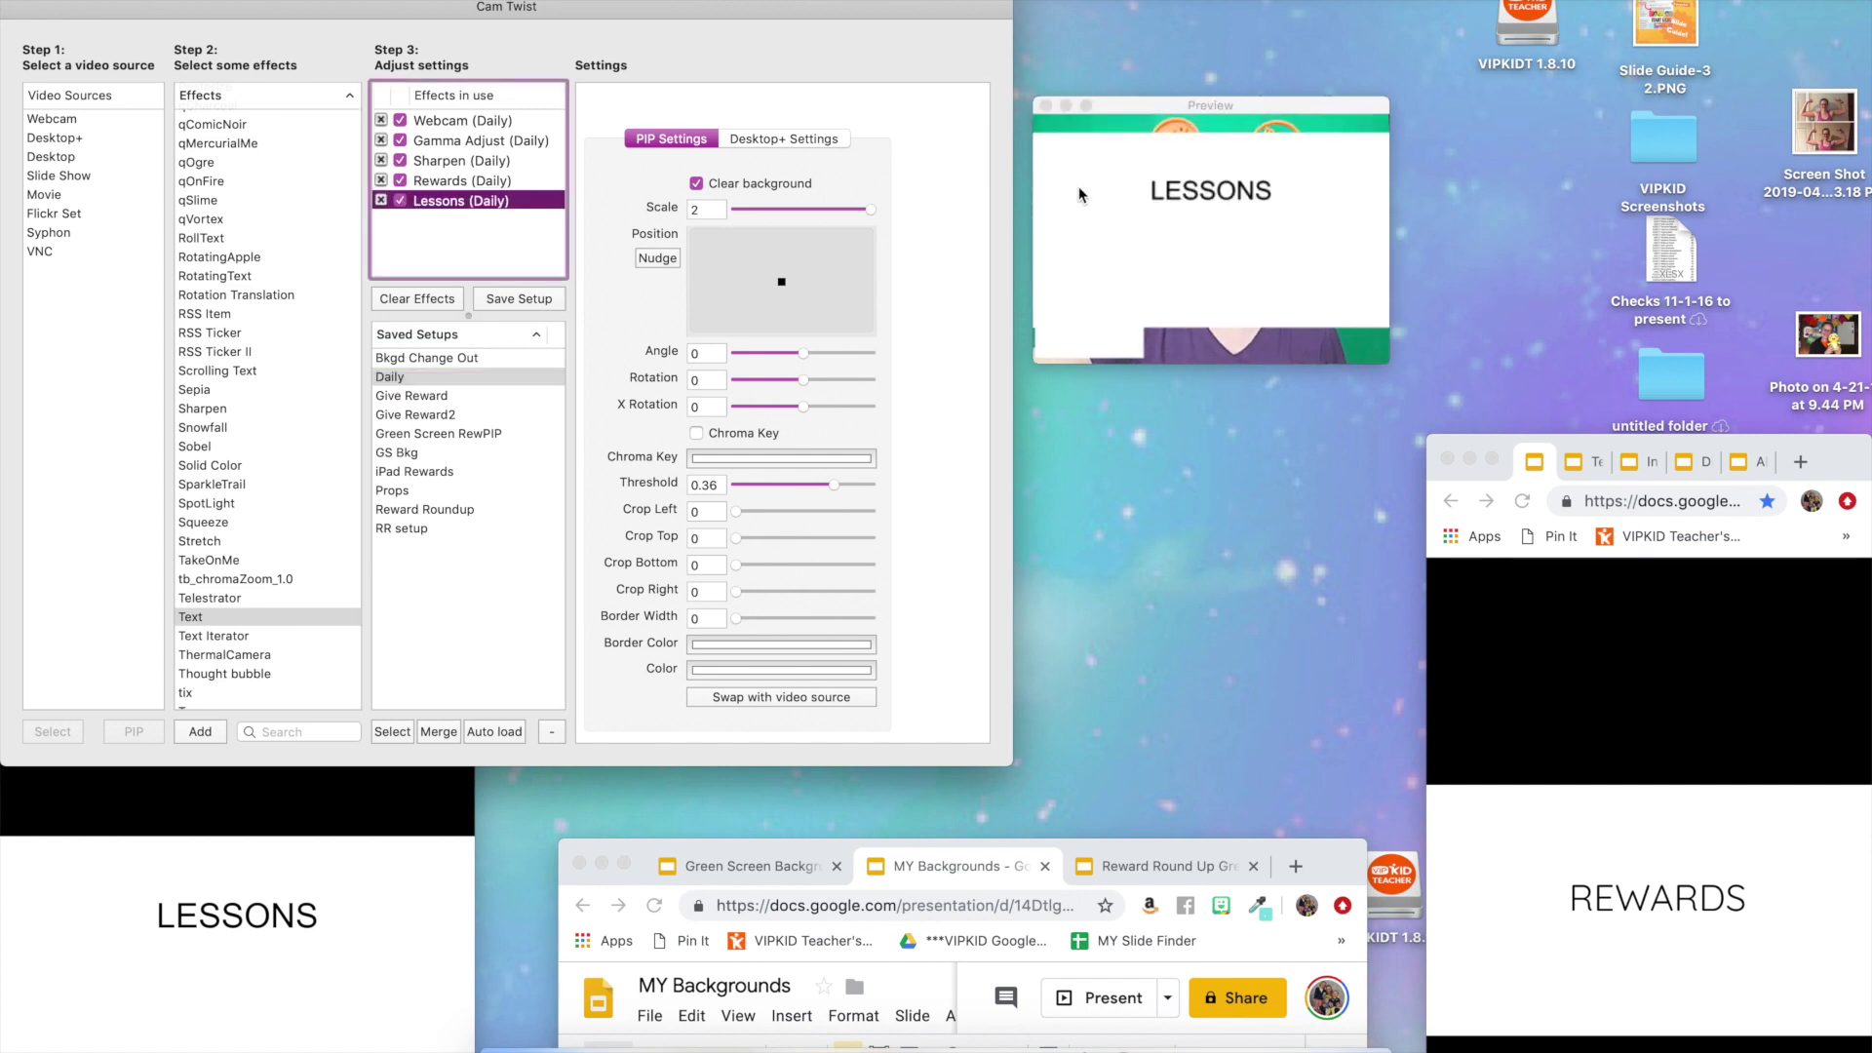
pyautogui.click(871, 211)
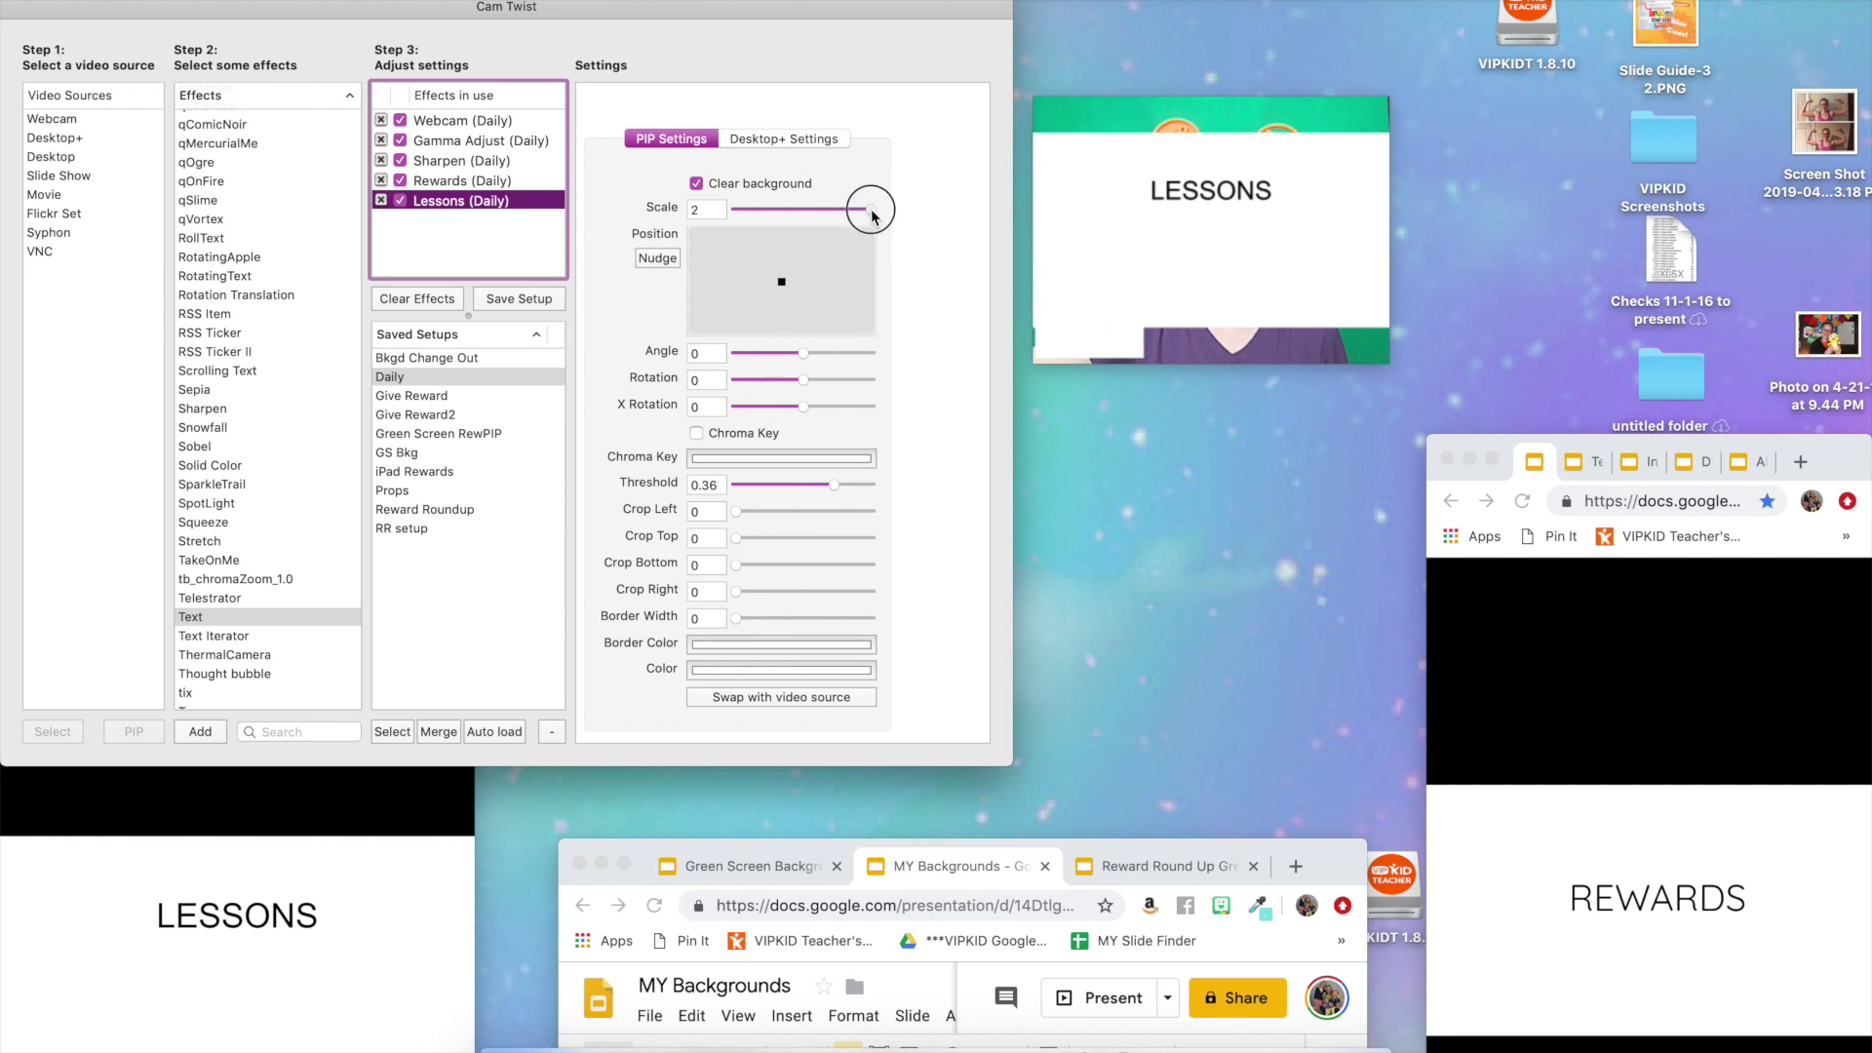
pyautogui.moveTo(872, 214); pyautogui.dragTo(778, 211)
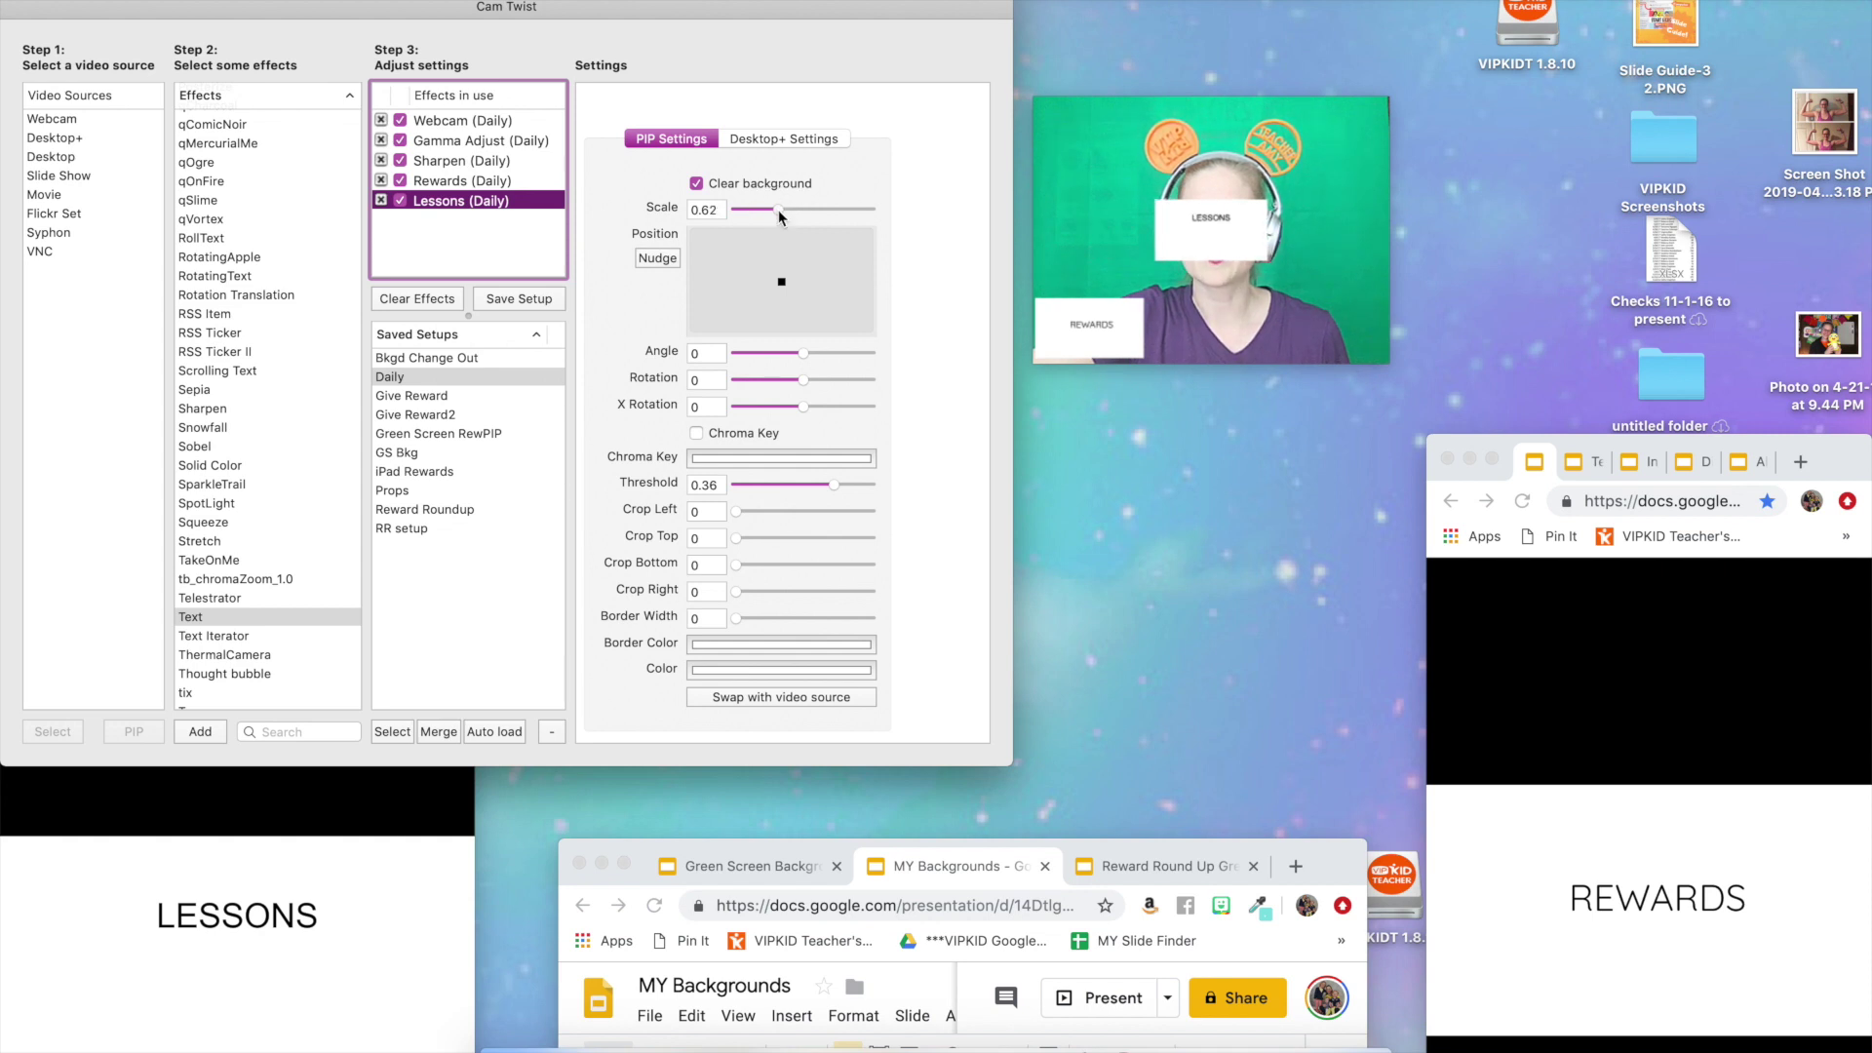
pyautogui.moveTo(781, 282); pyautogui.dragTo(717, 315)
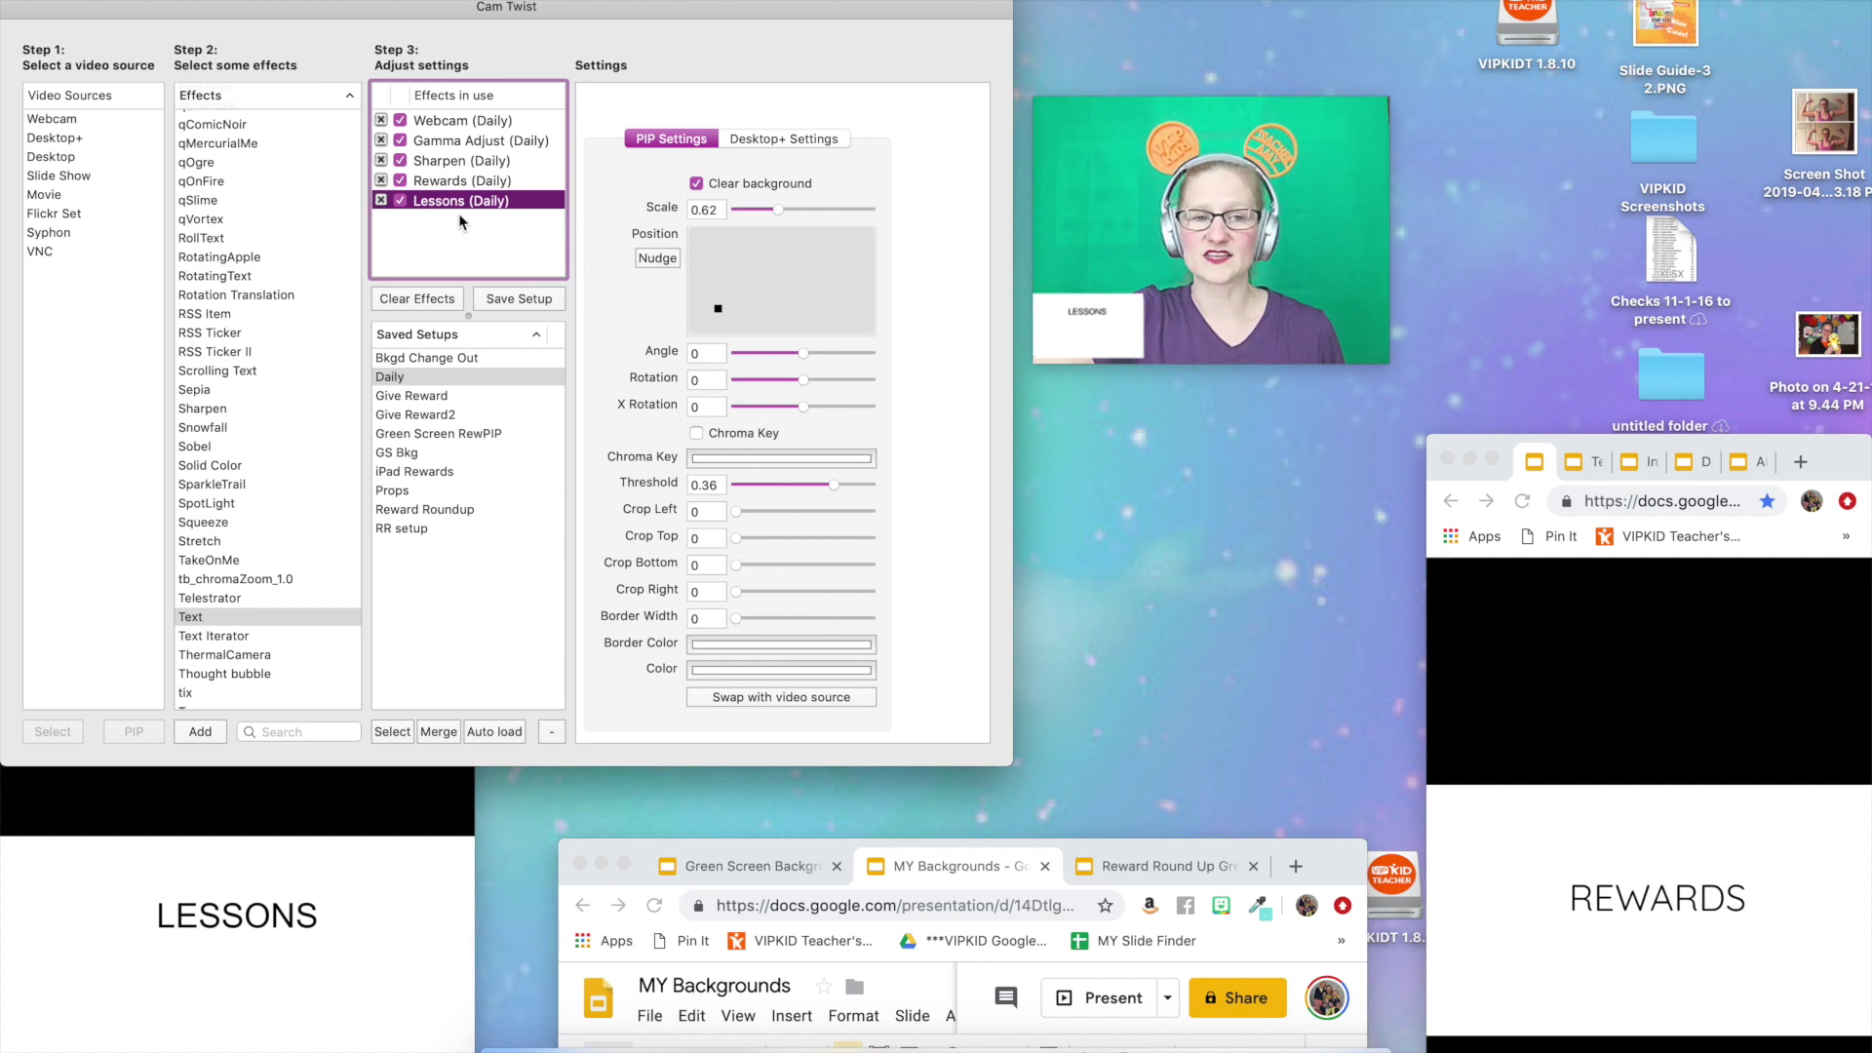
pyautogui.click(786, 697)
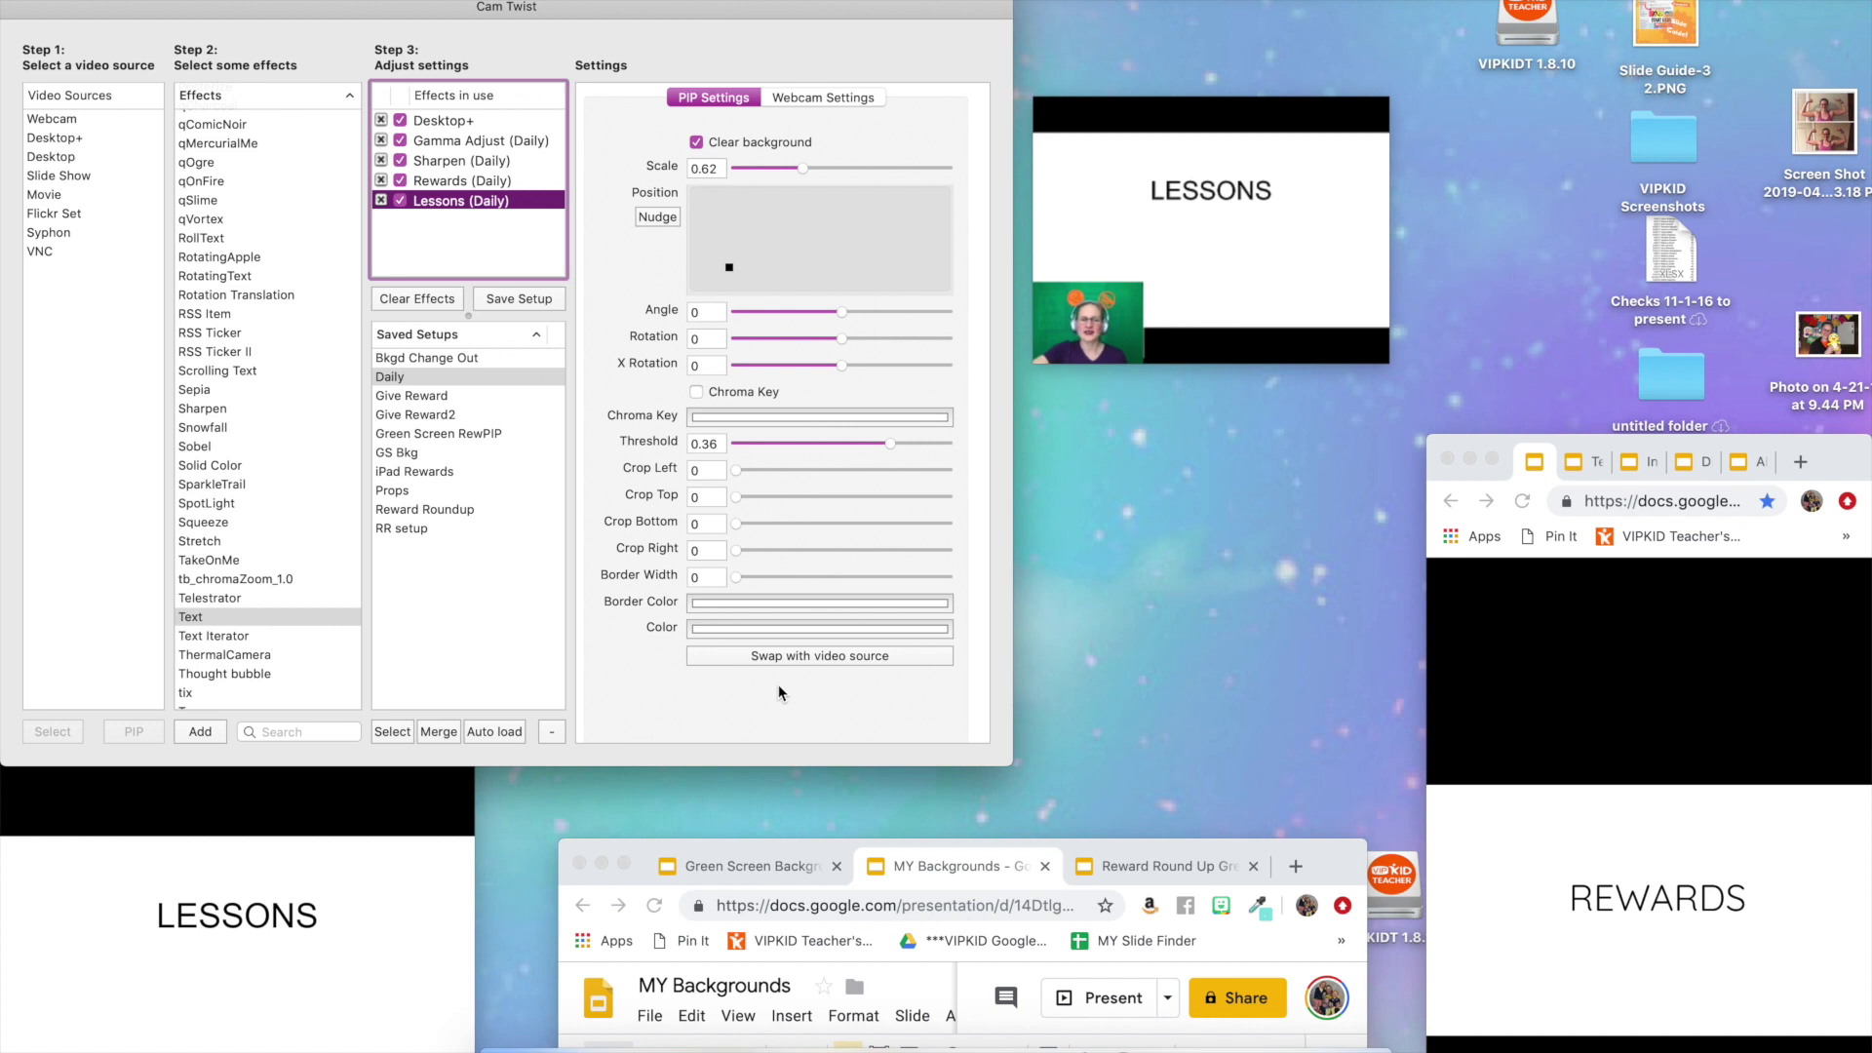
pyautogui.click(381, 181)
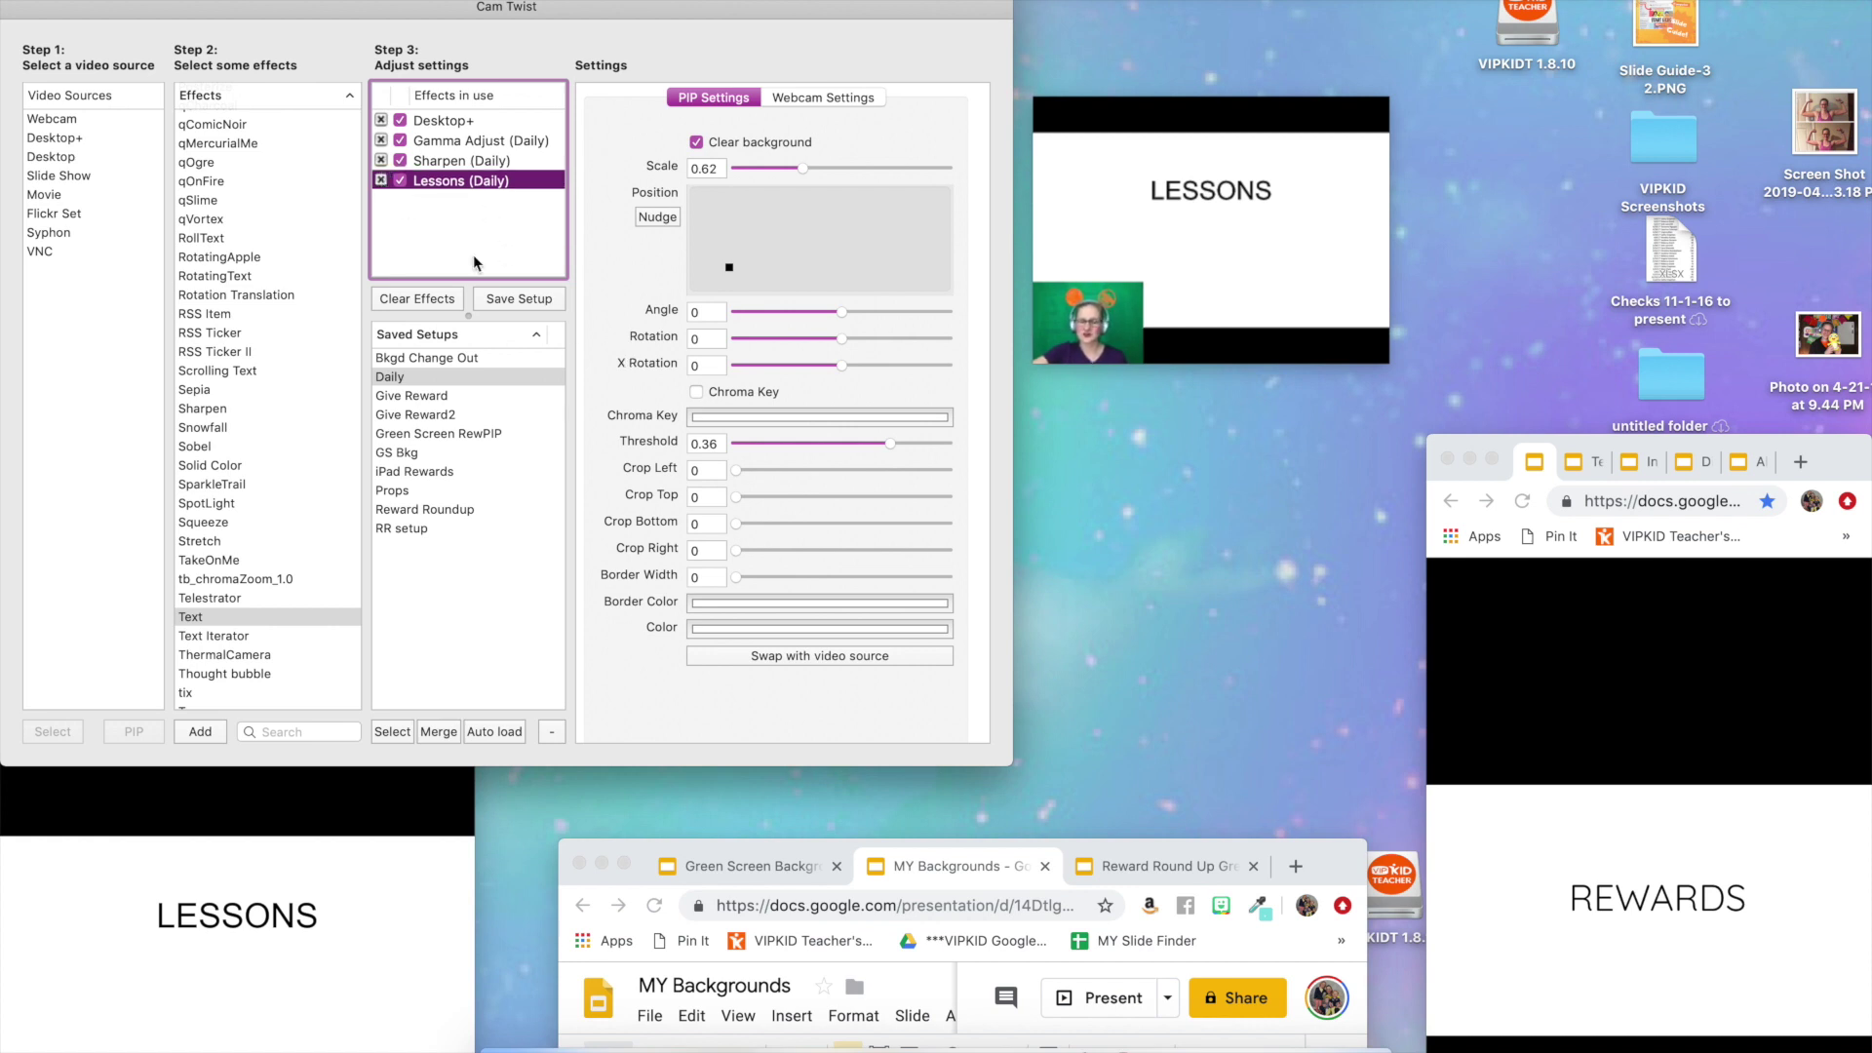
# Save the setup, including the video source, under the name 'Lessons'.
pyautogui.click(524, 298)
pyautogui.click(493, 106)
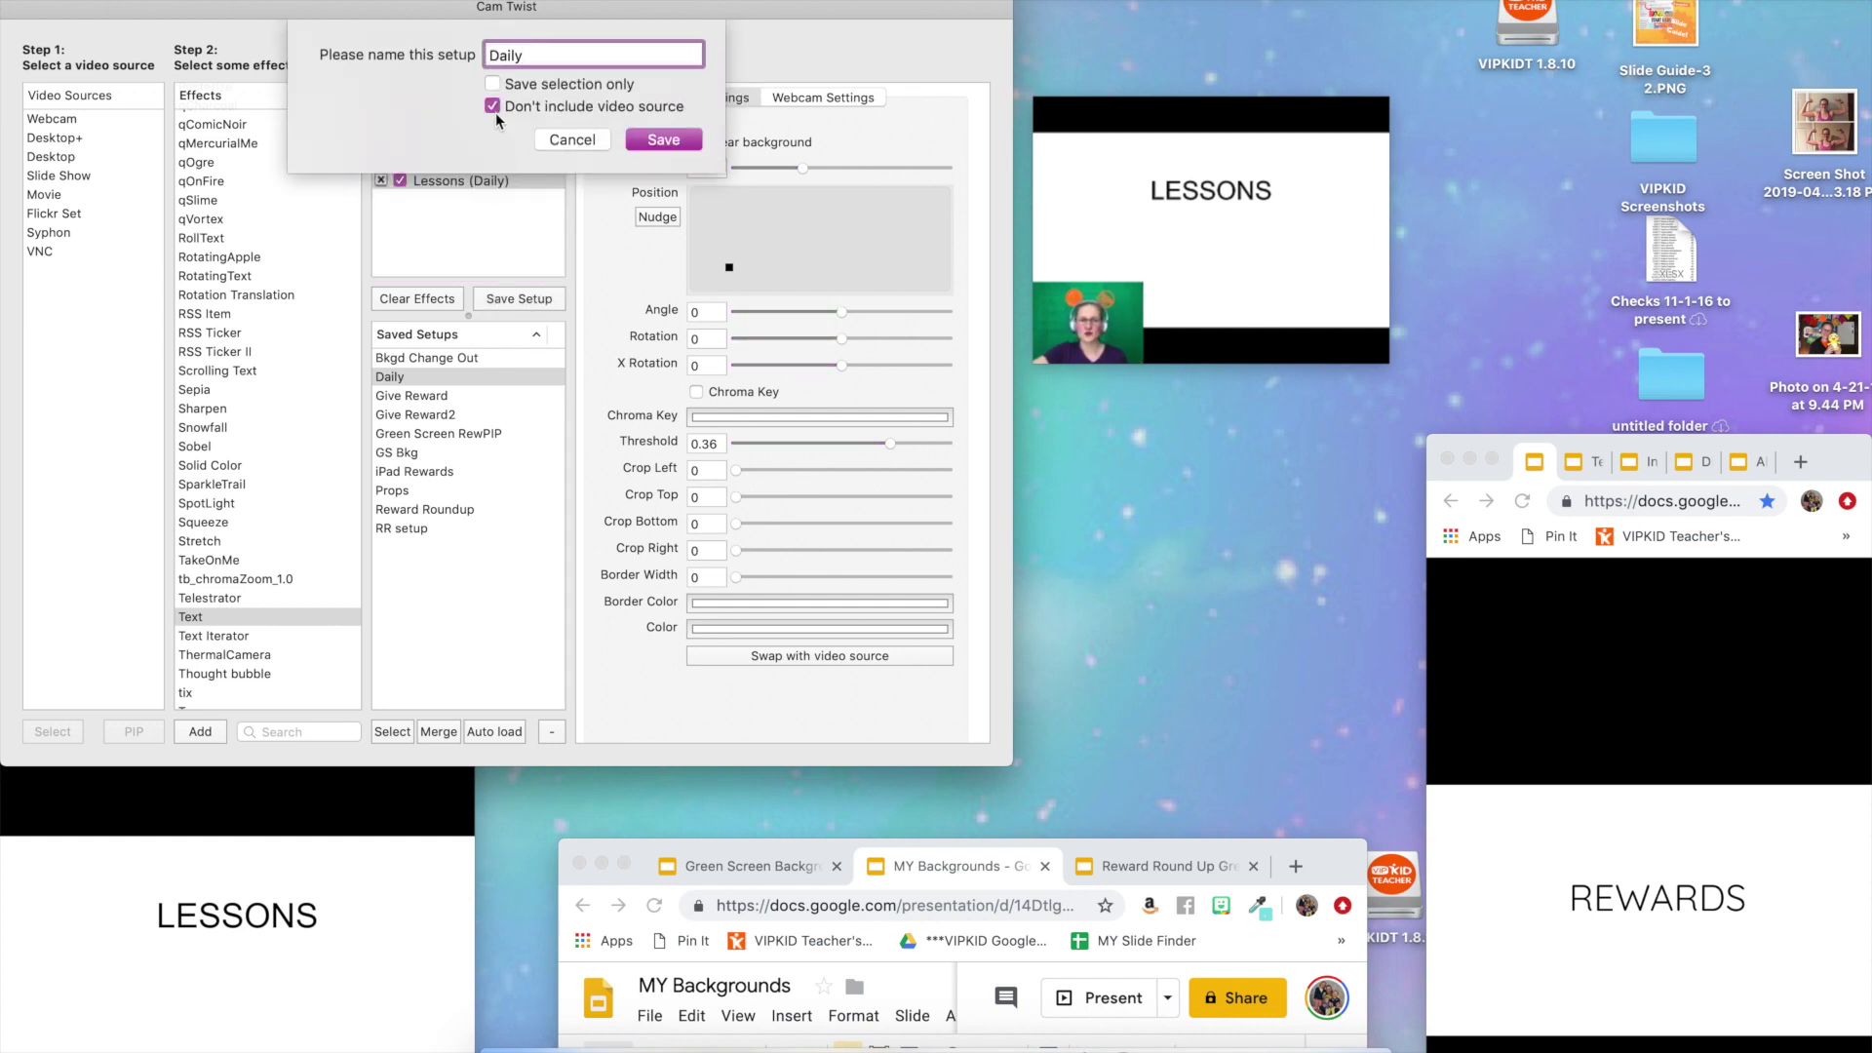
pyautogui.moveTo(554, 56); pyautogui.dragTo(443, 53)
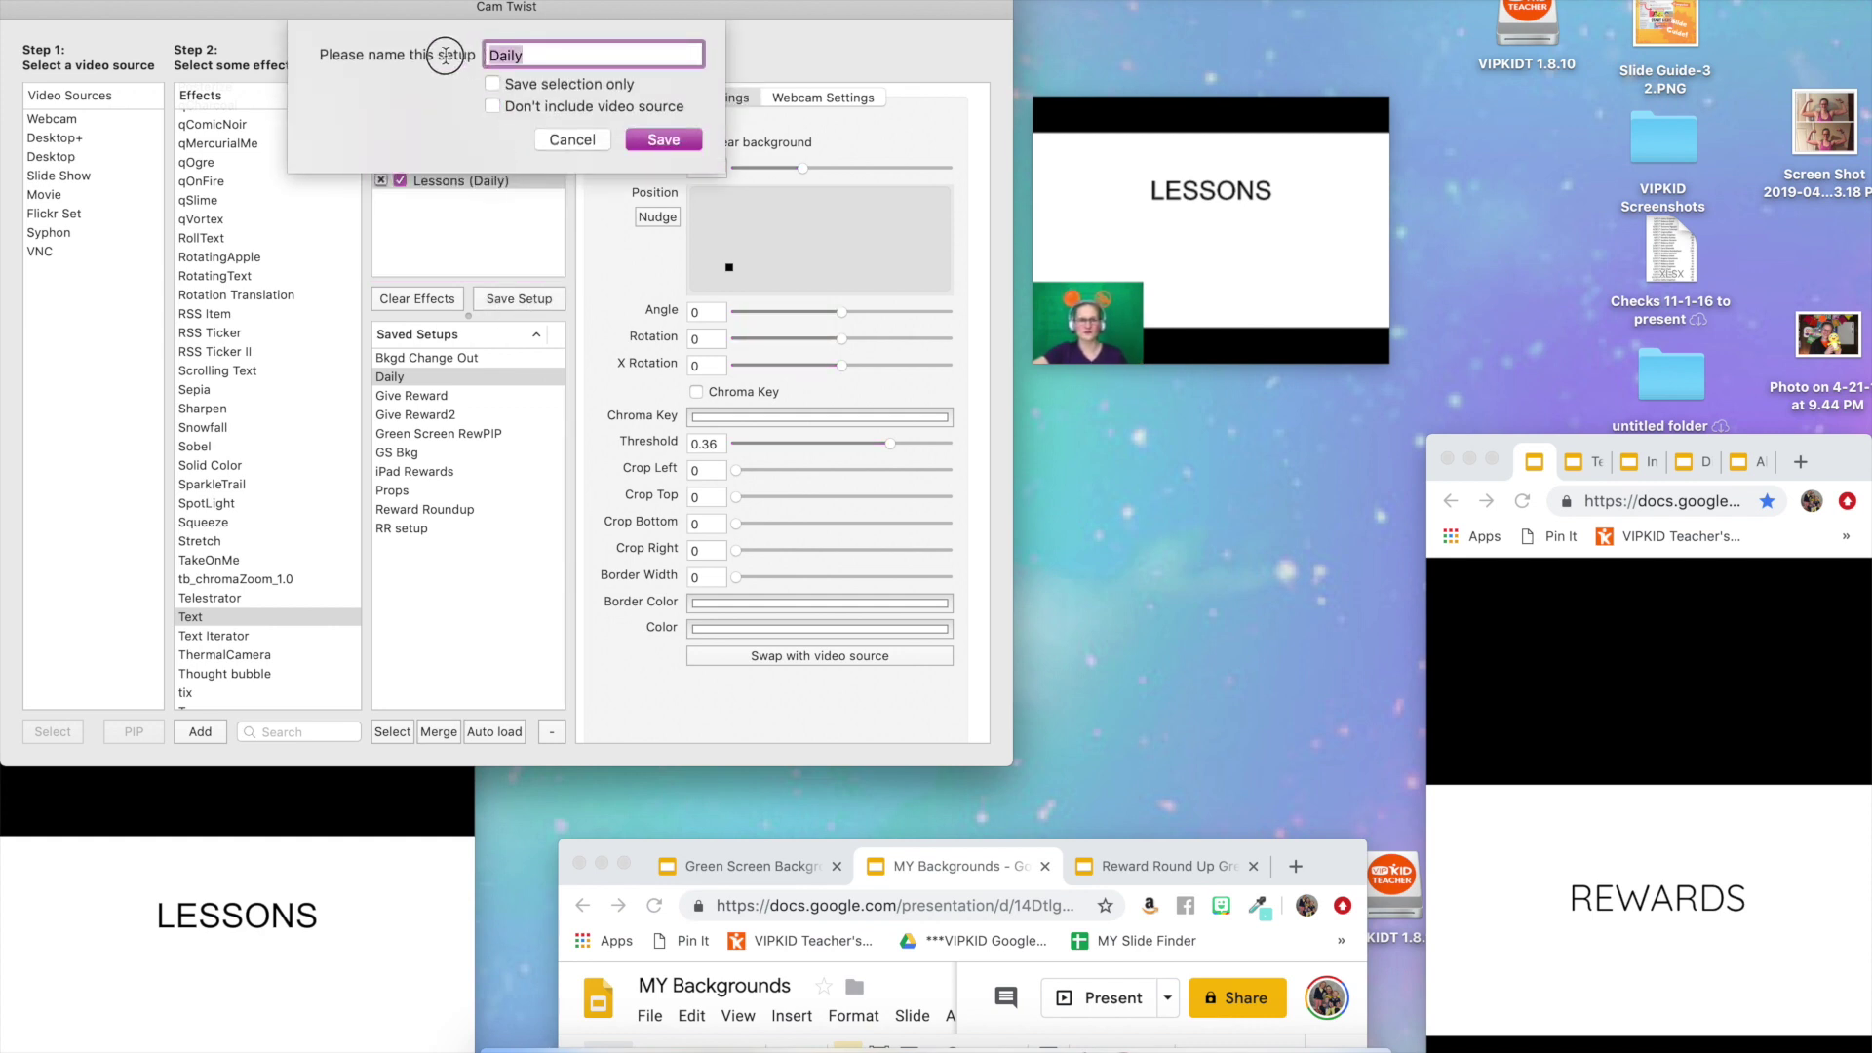
pyautogui.write('Lessons')
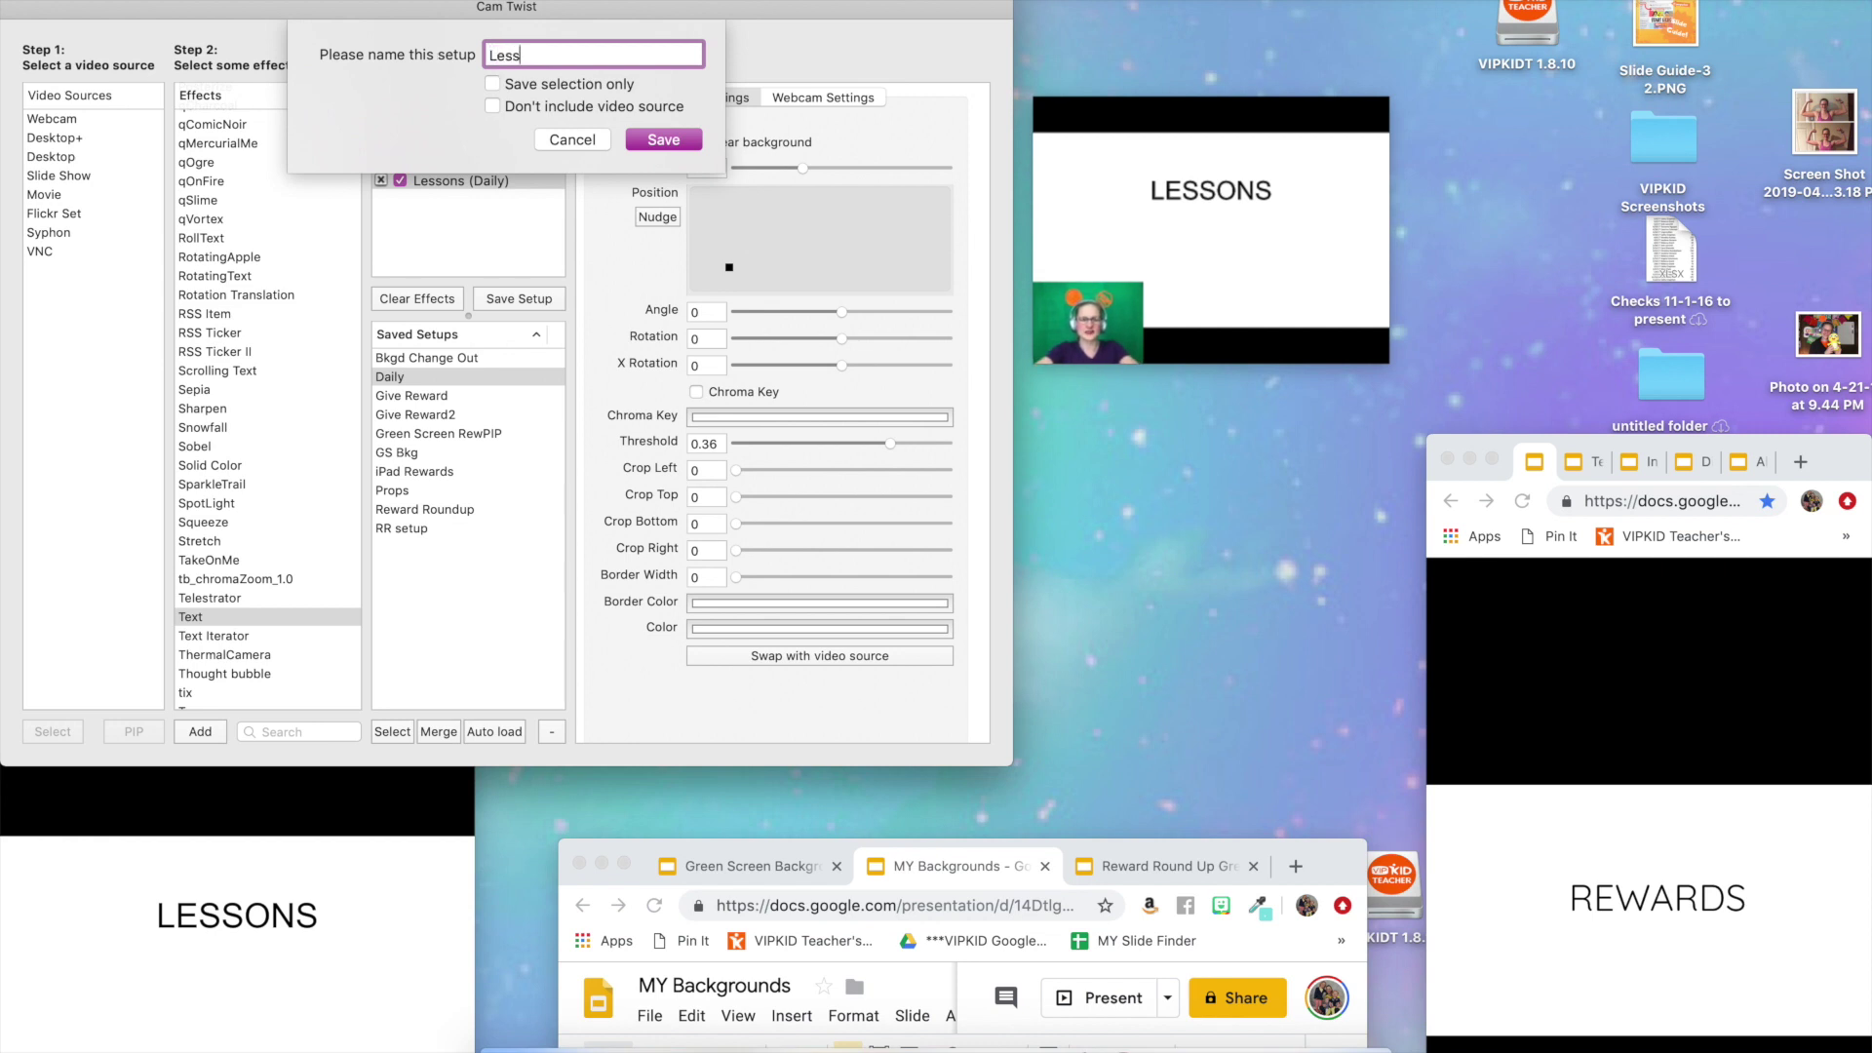
pyautogui.click(677, 143)
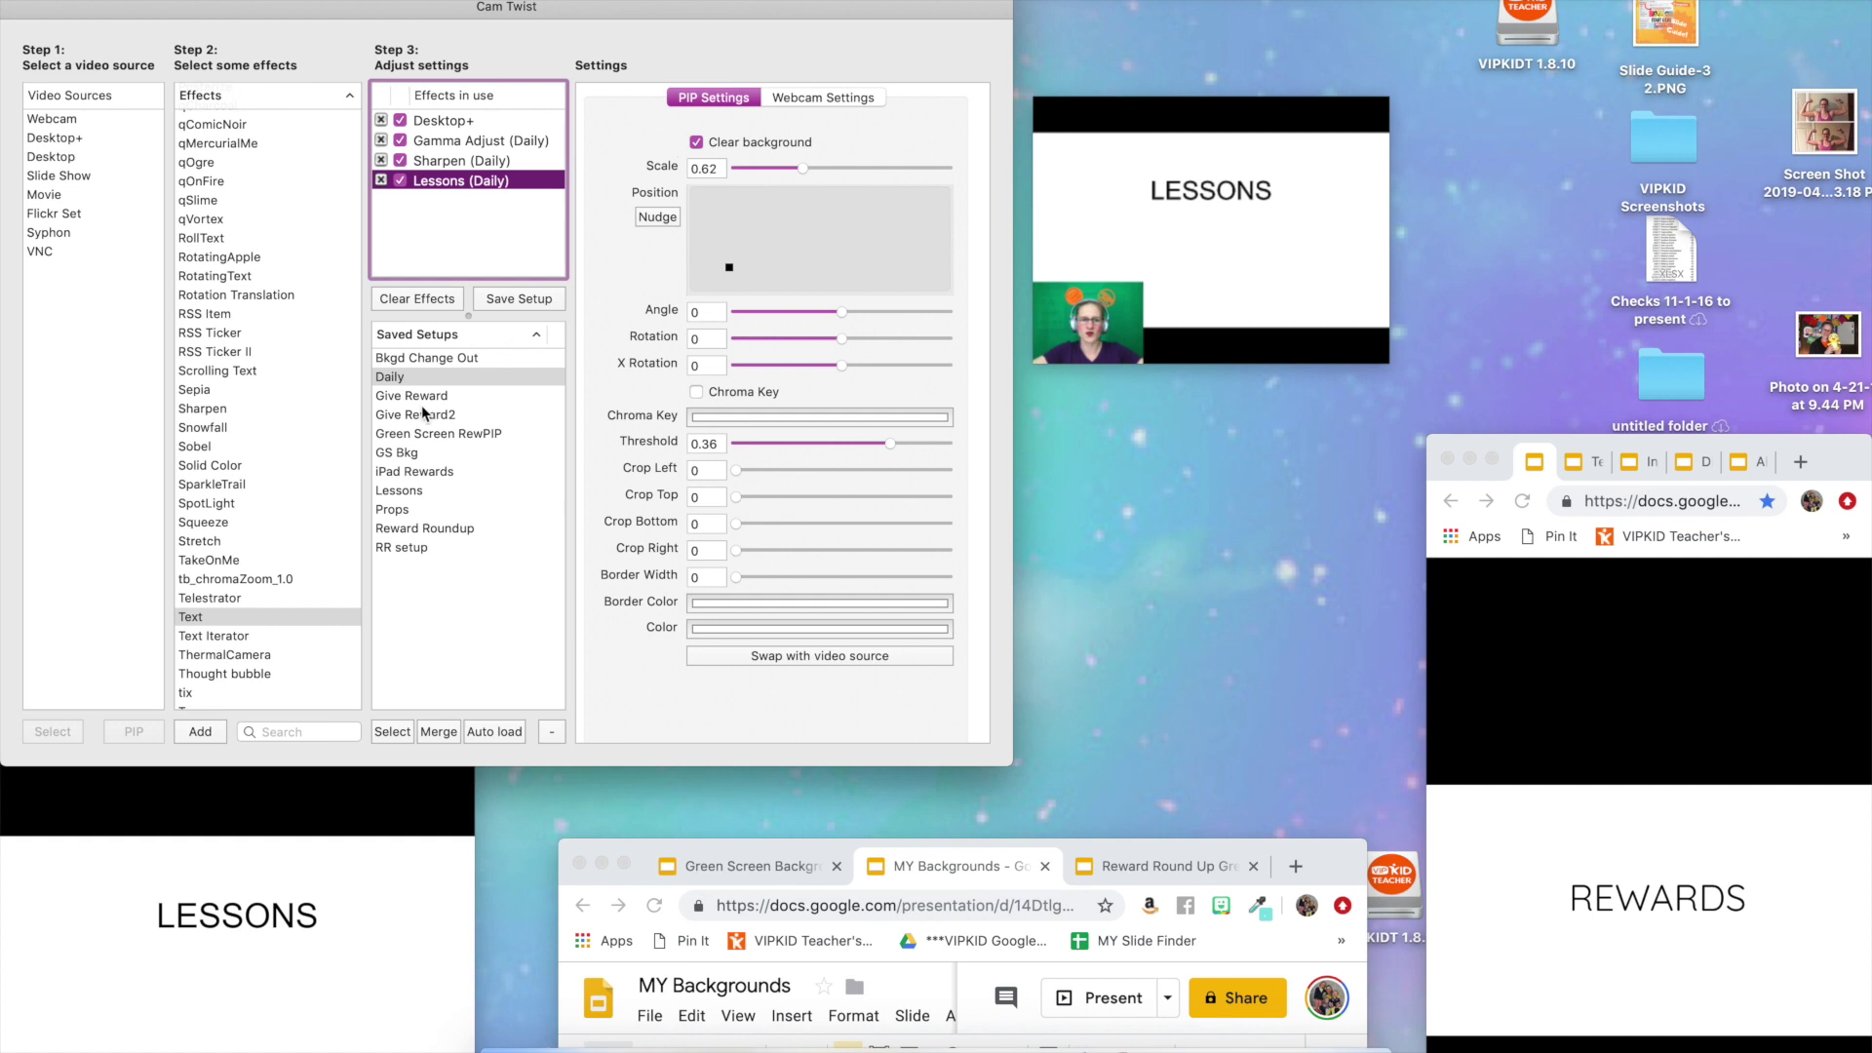
# Load Daily, Give Reward2 and Lessons in turn, then return to Daily.
pyautogui.doubleClick(406, 381)
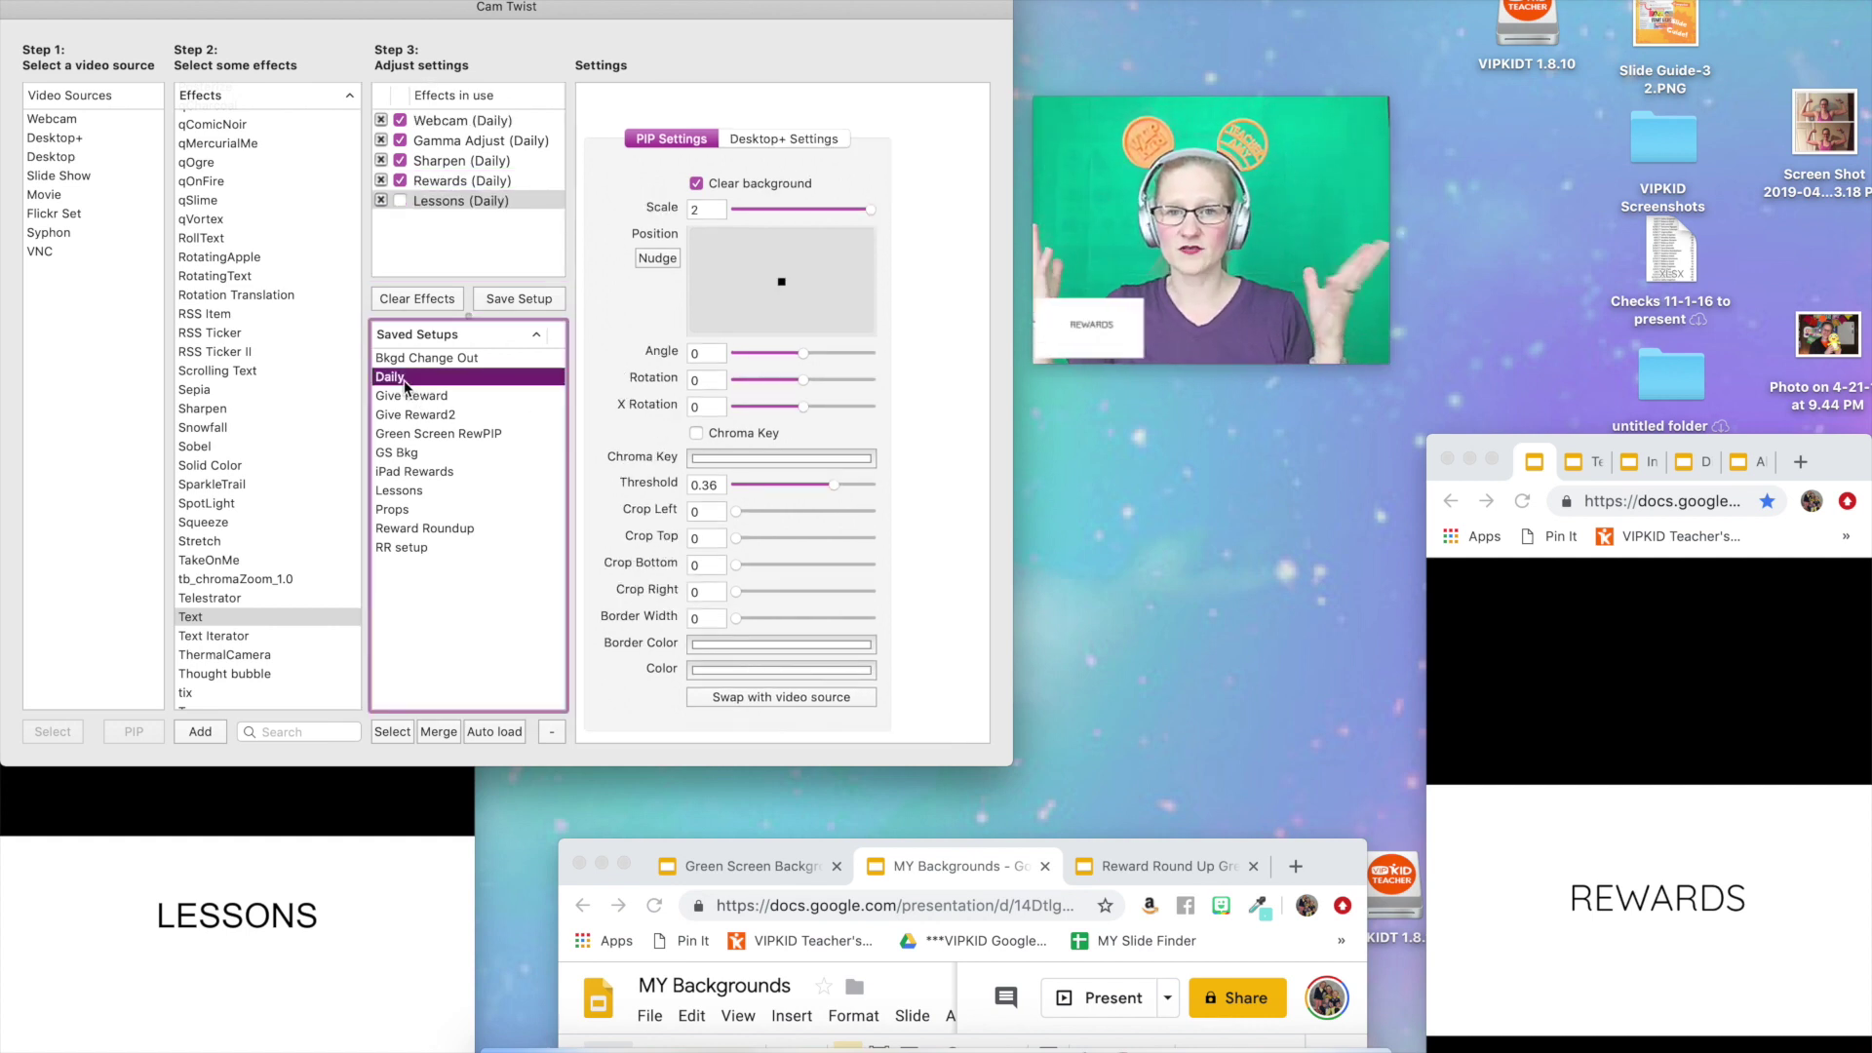
pyautogui.doubleClick(425, 416)
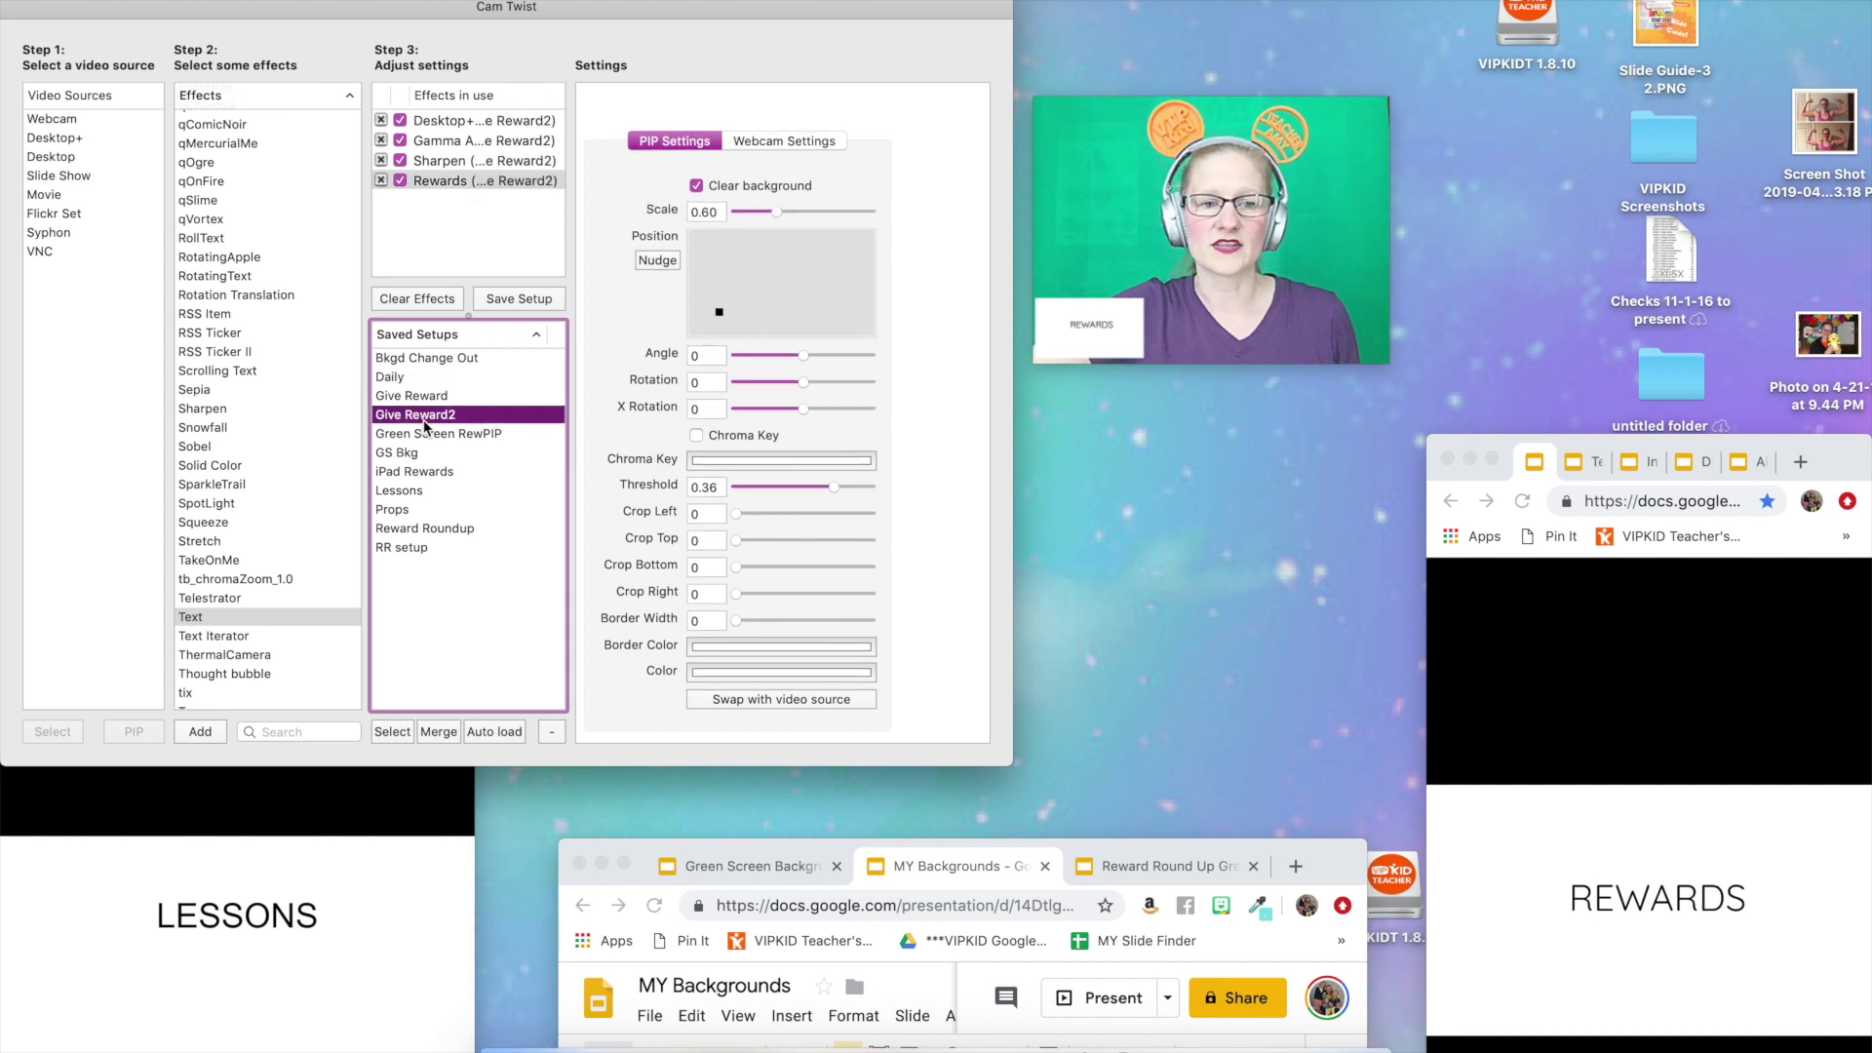
pyautogui.doubleClick(407, 494)
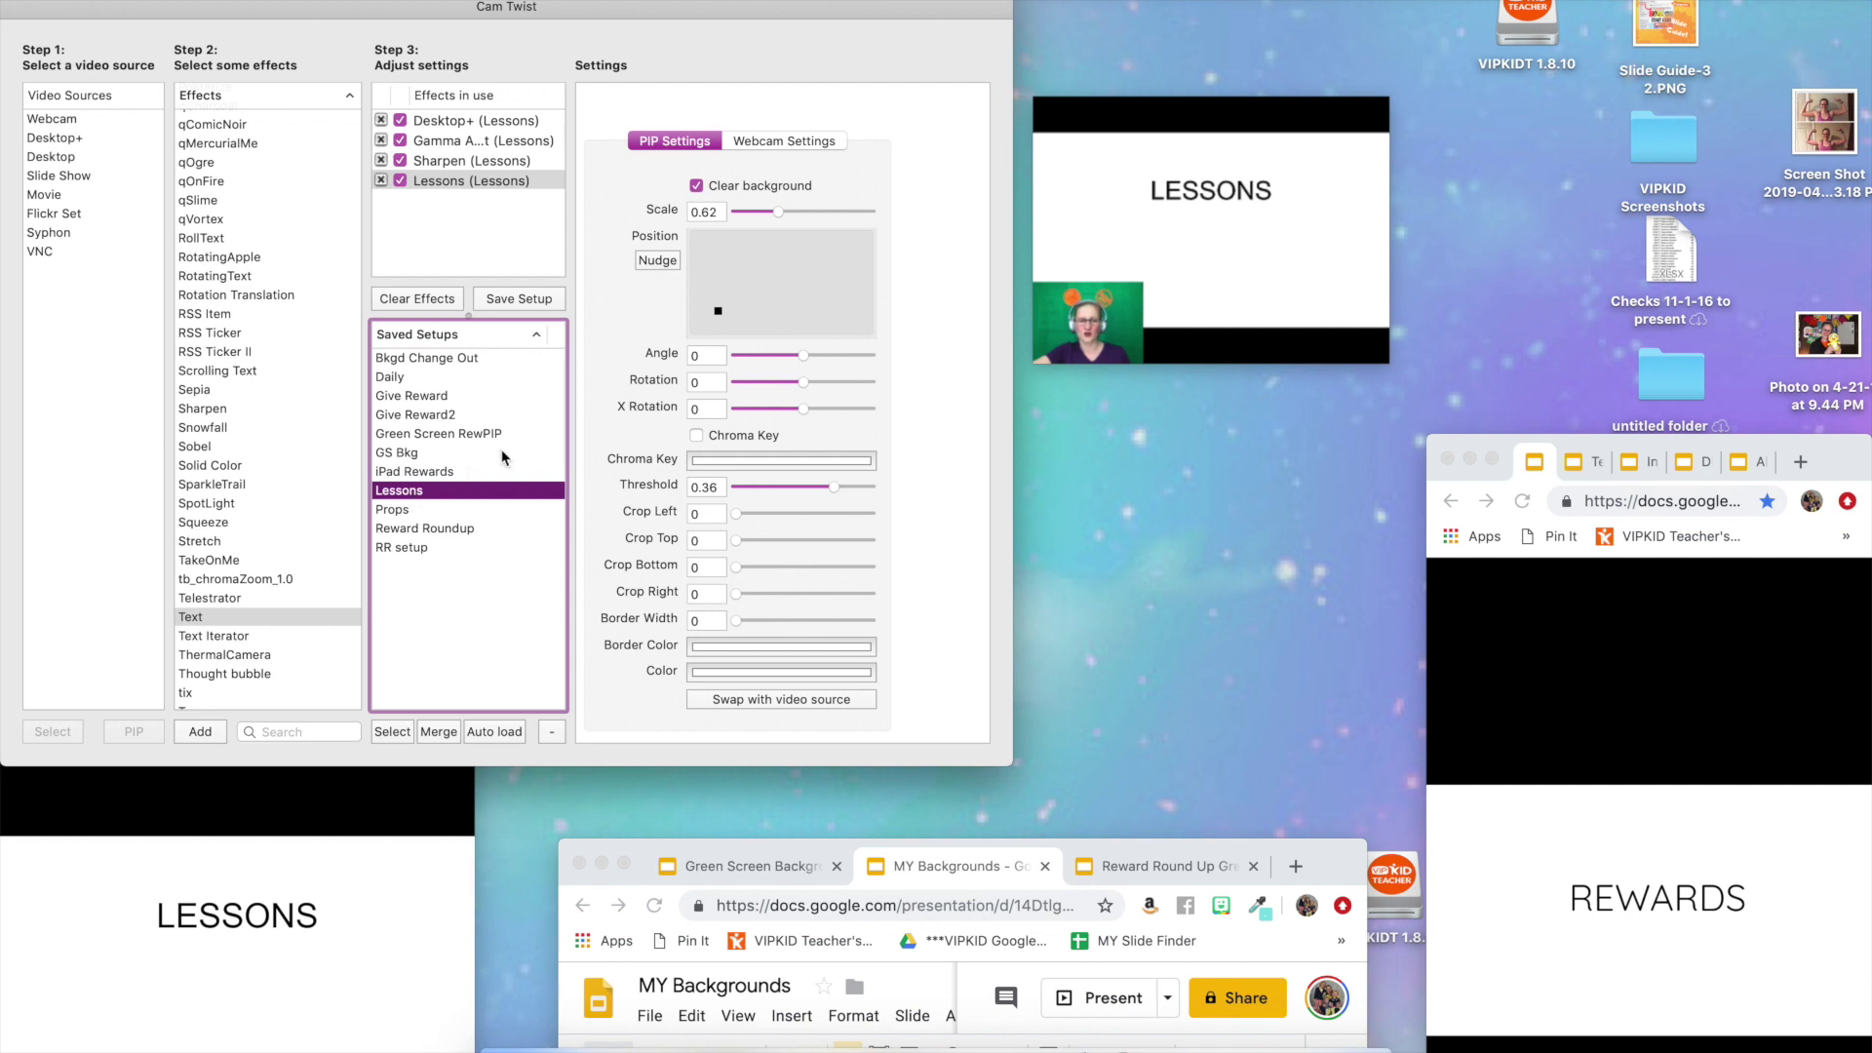
pyautogui.doubleClick(396, 378)
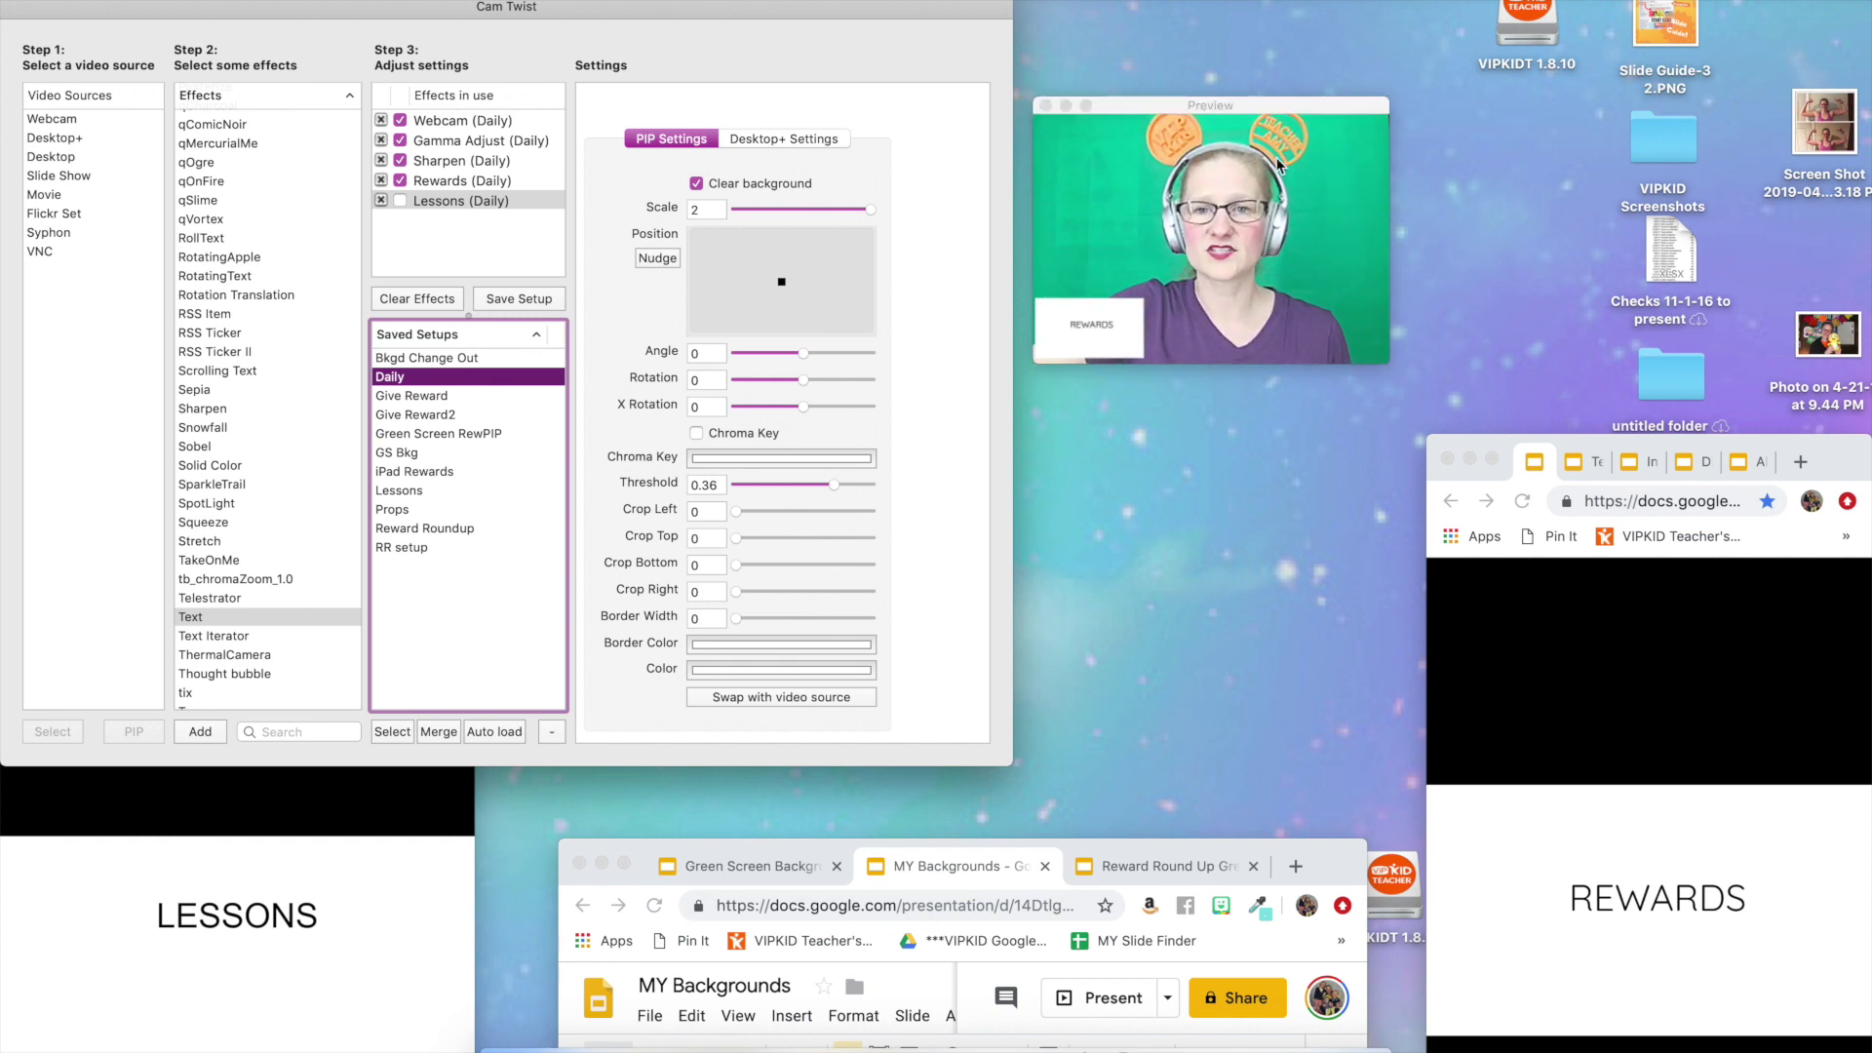
# Move the webcam Preview window to the left and bring up the Studio window from the Window menu.
pyautogui.moveTo(1336, 97); pyautogui.dragTo(388, 140)
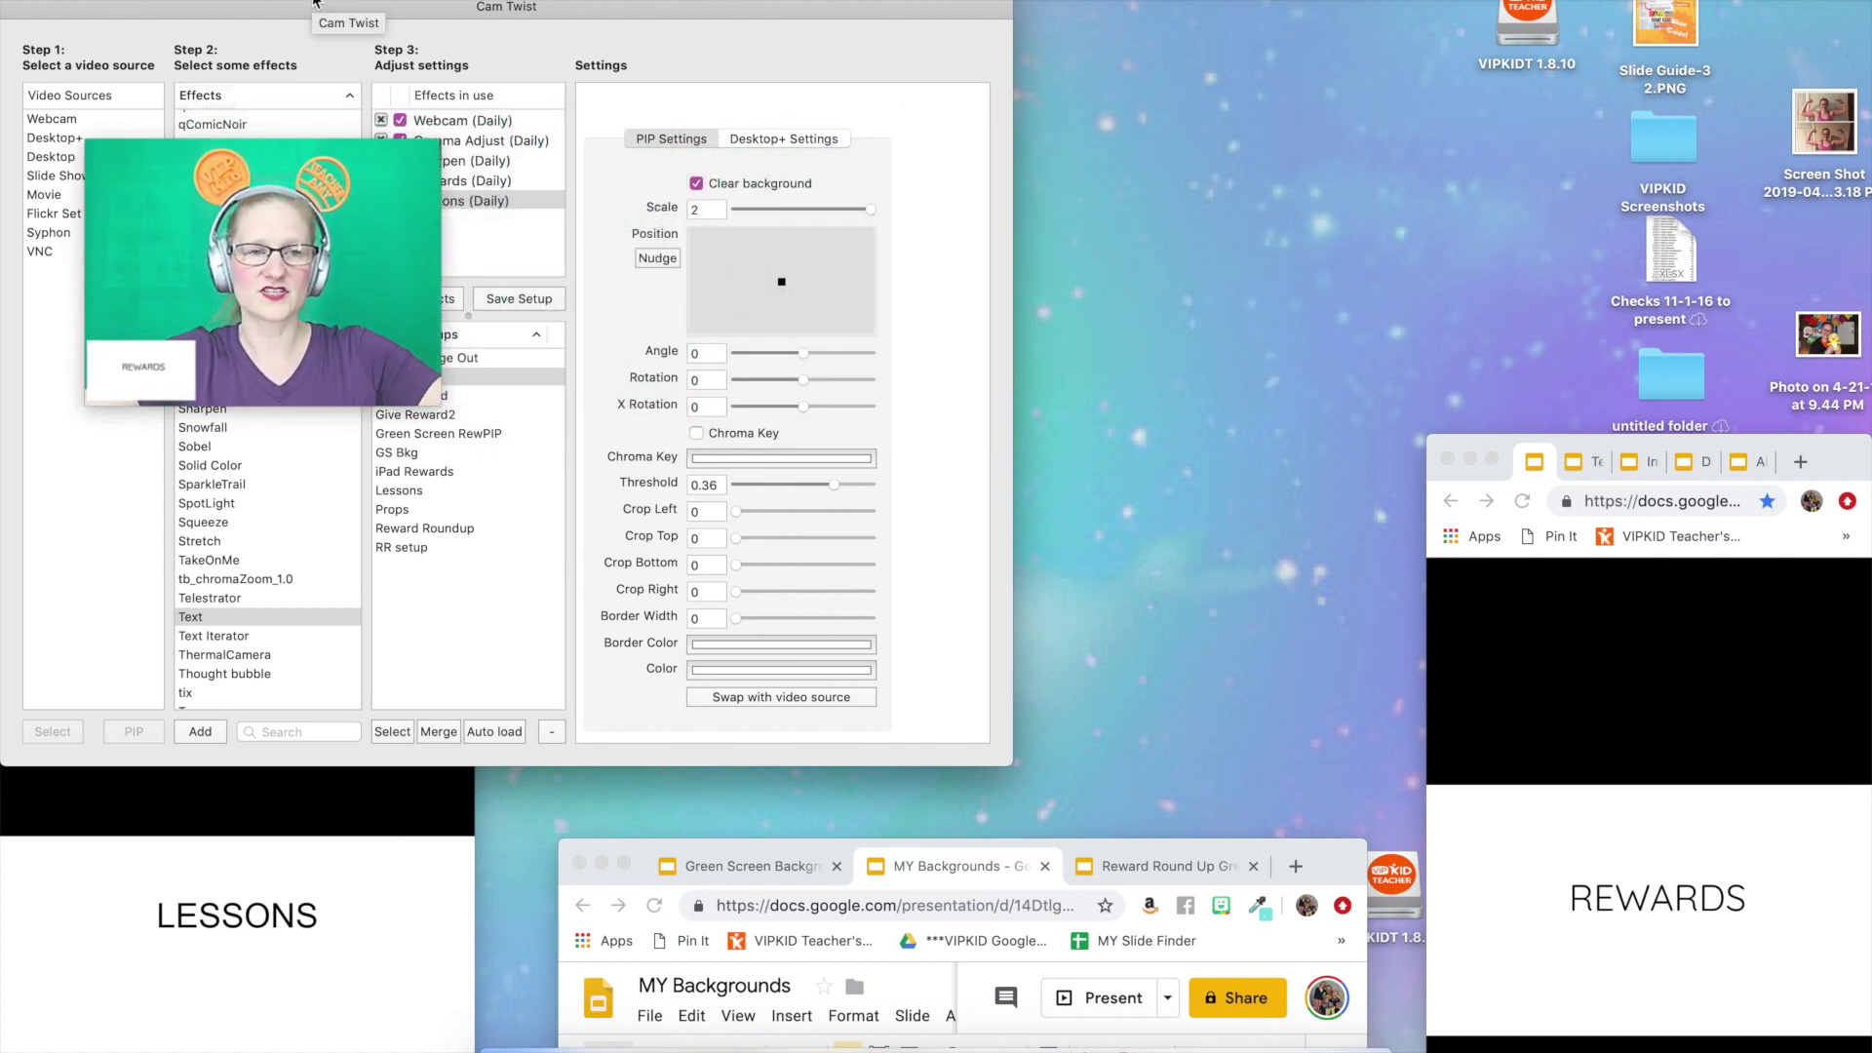
pyautogui.click(269, 0)
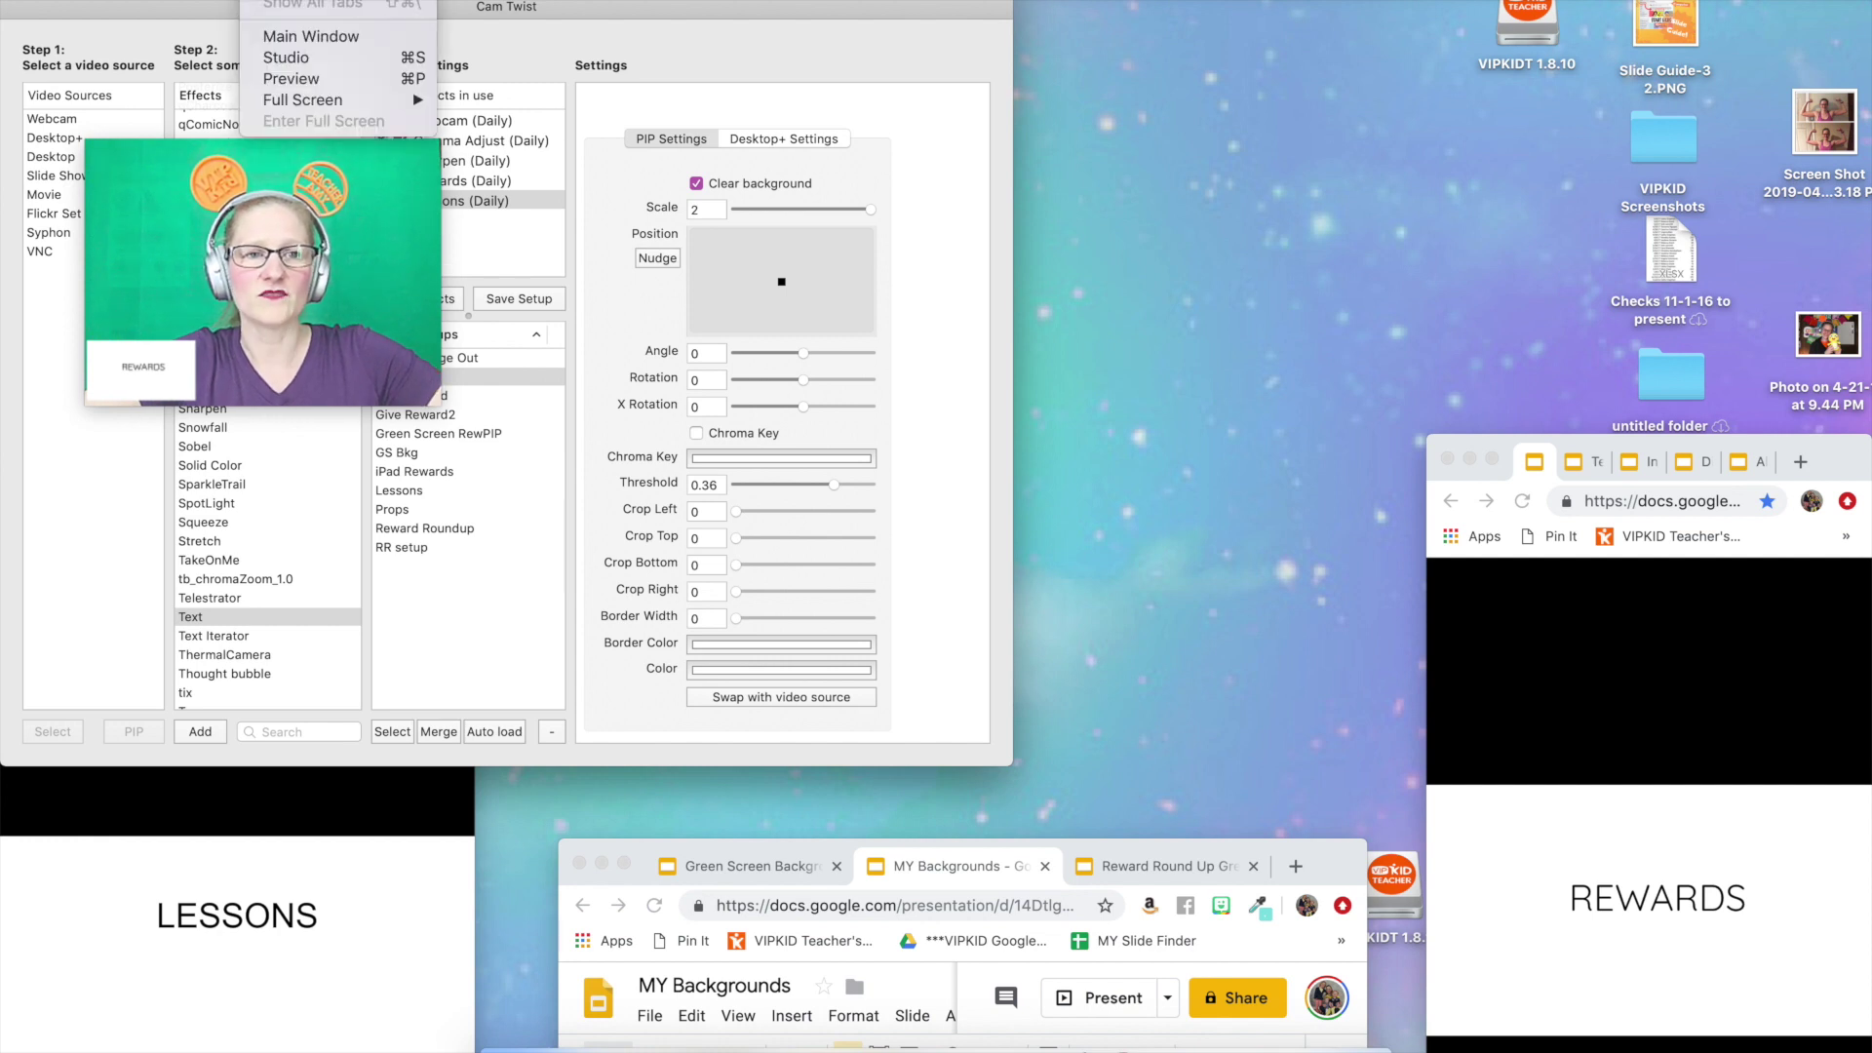
pyautogui.click(298, 61)
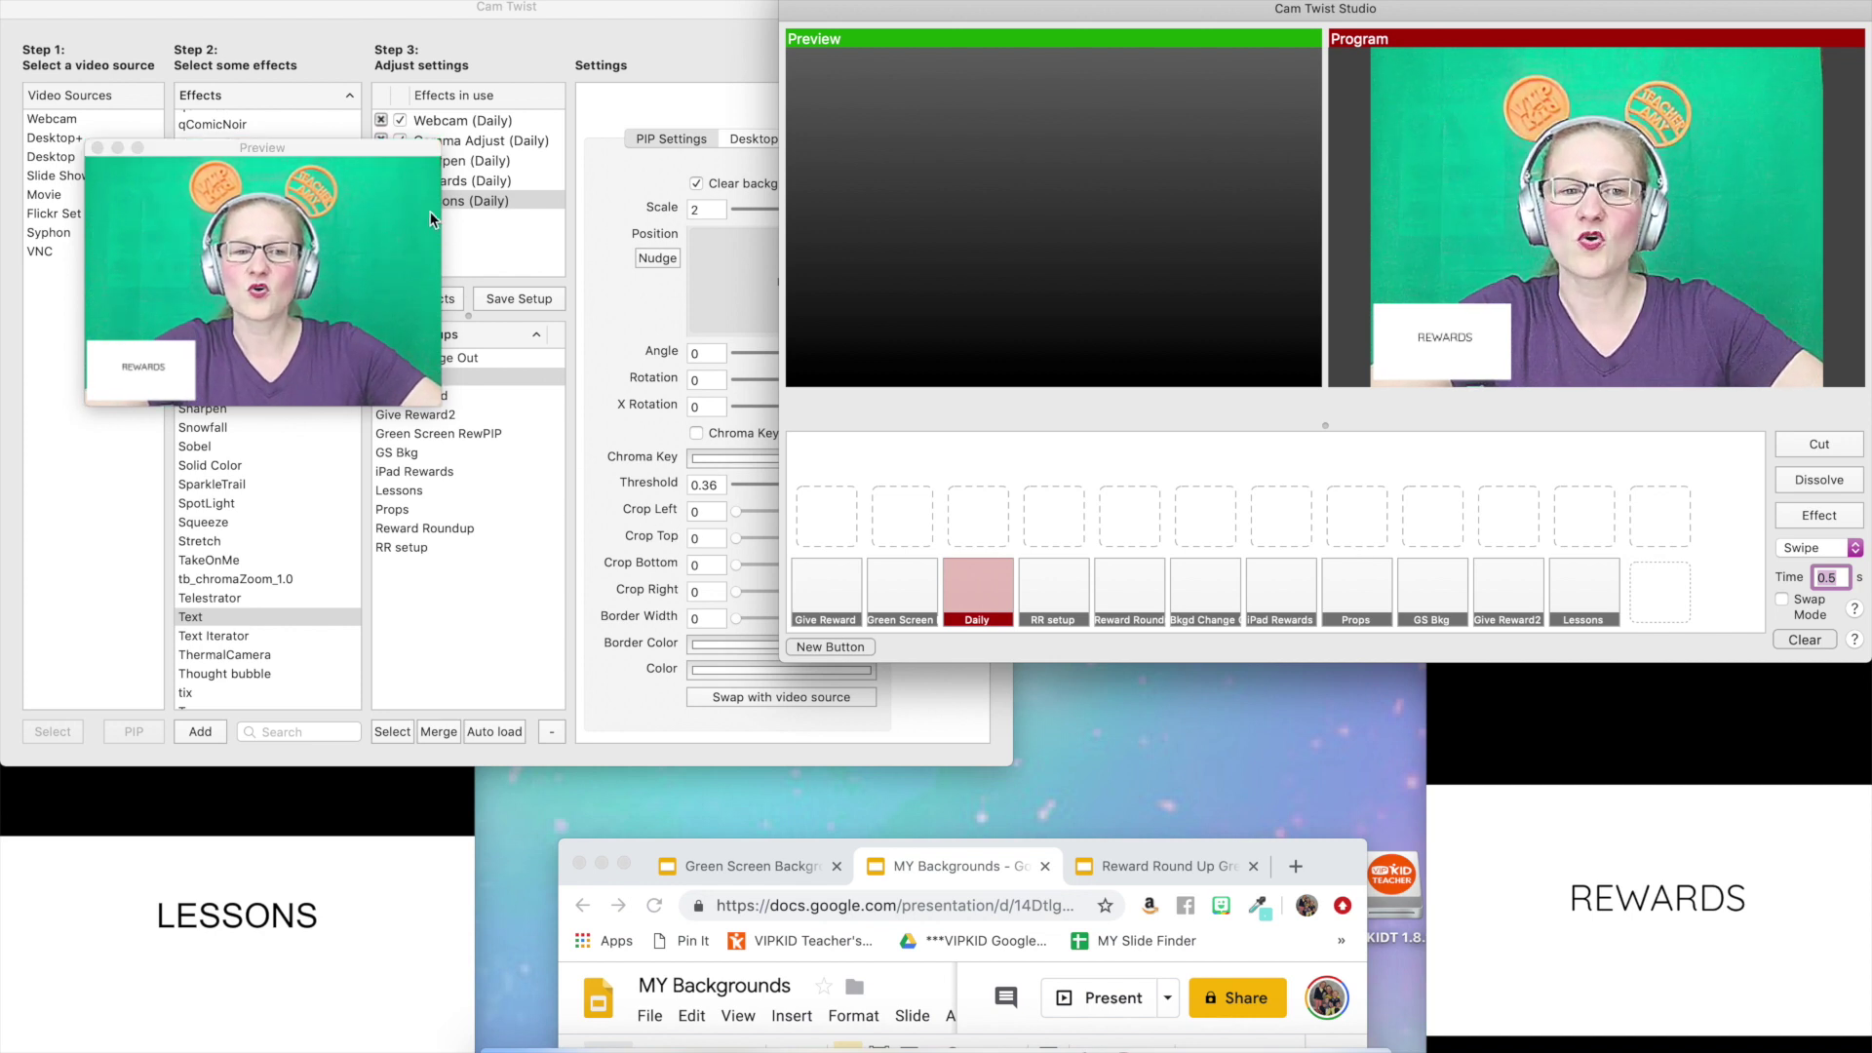
# Queue the Give Reward2 scene in Preview and cut it live to Program.
pyautogui.moveTo(431, 219); pyautogui.dragTo(367, 142)
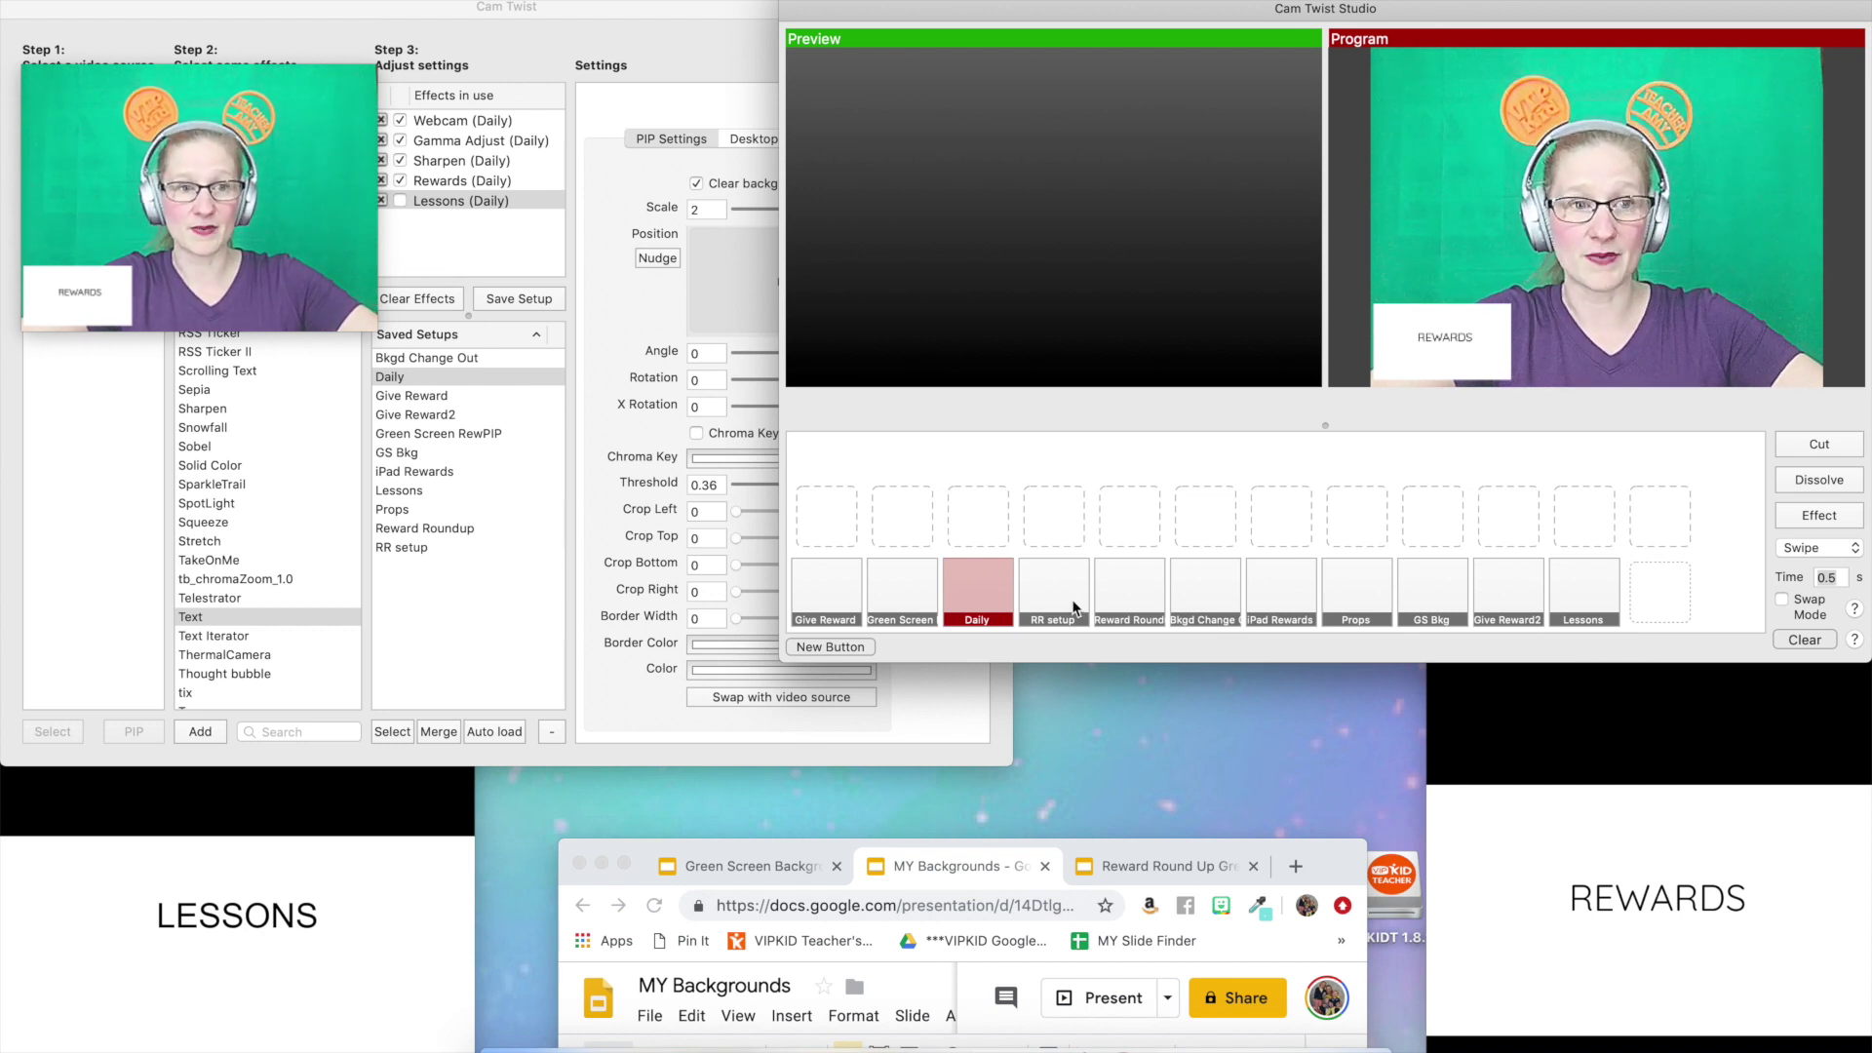
pyautogui.click(998, 605)
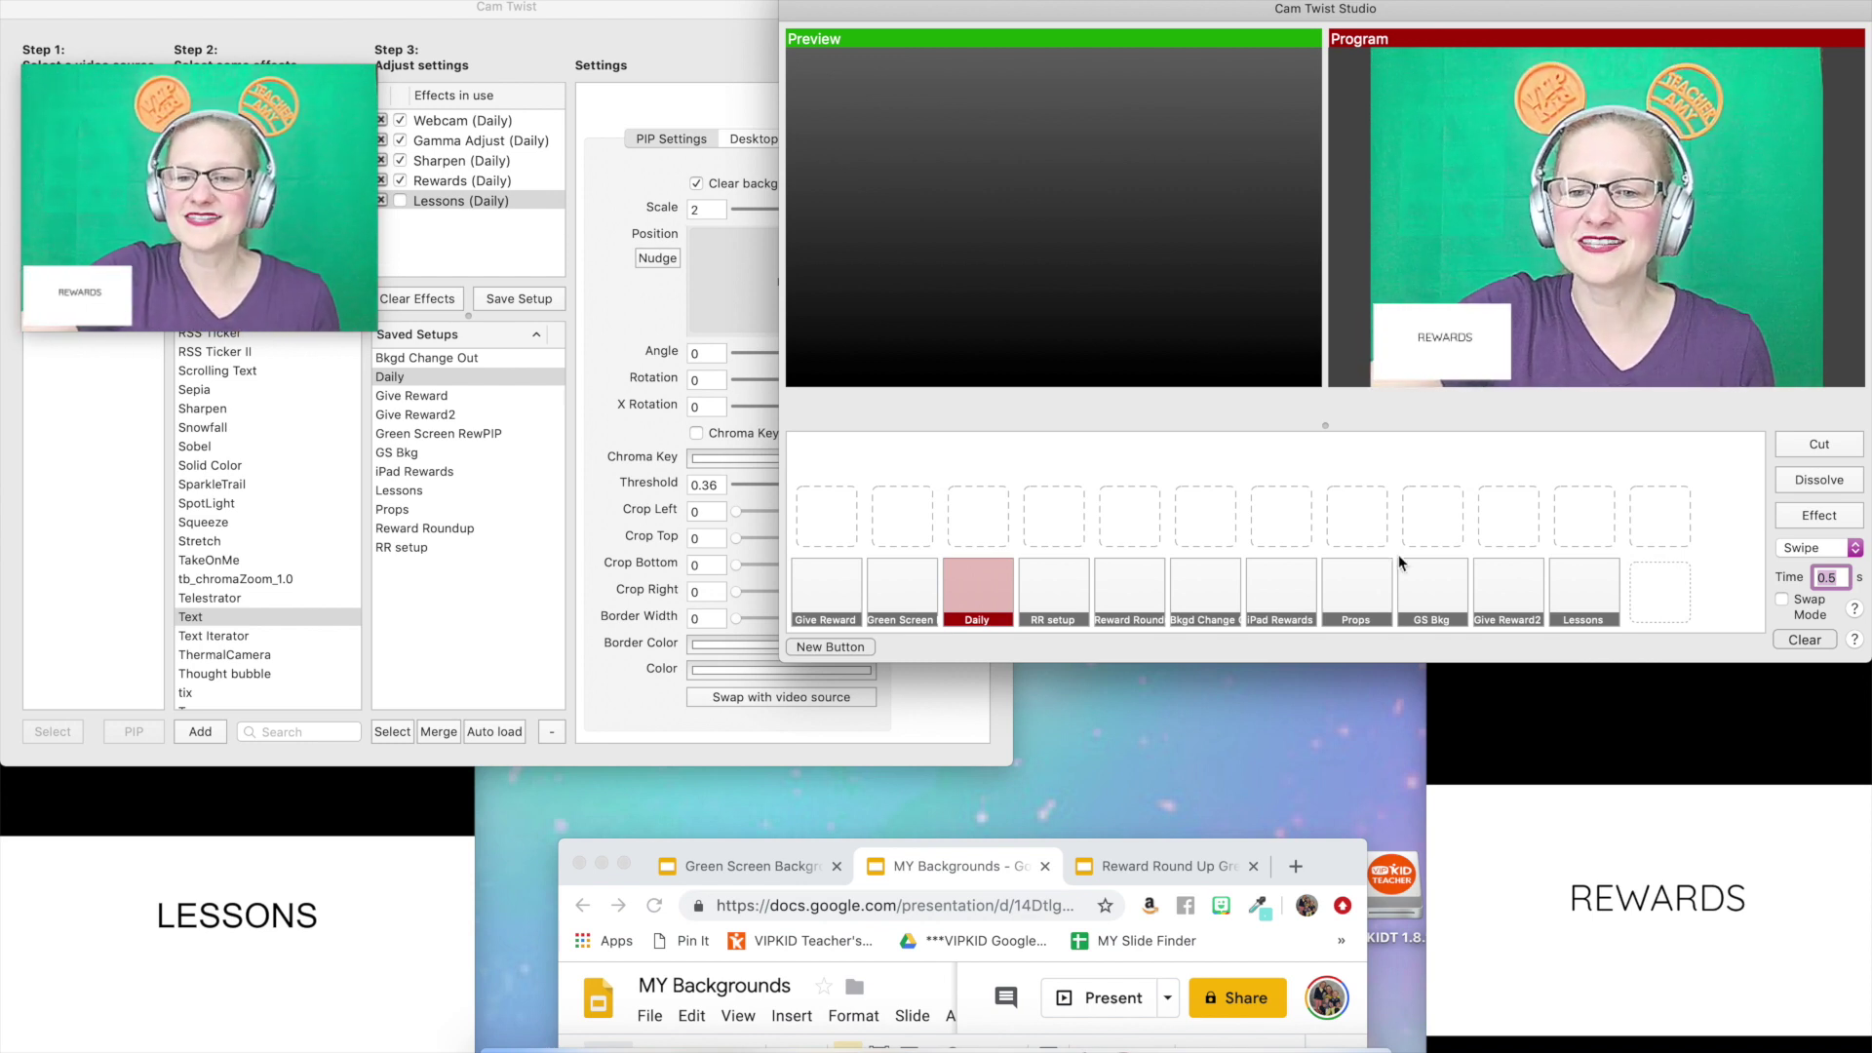
pyautogui.click(1524, 602)
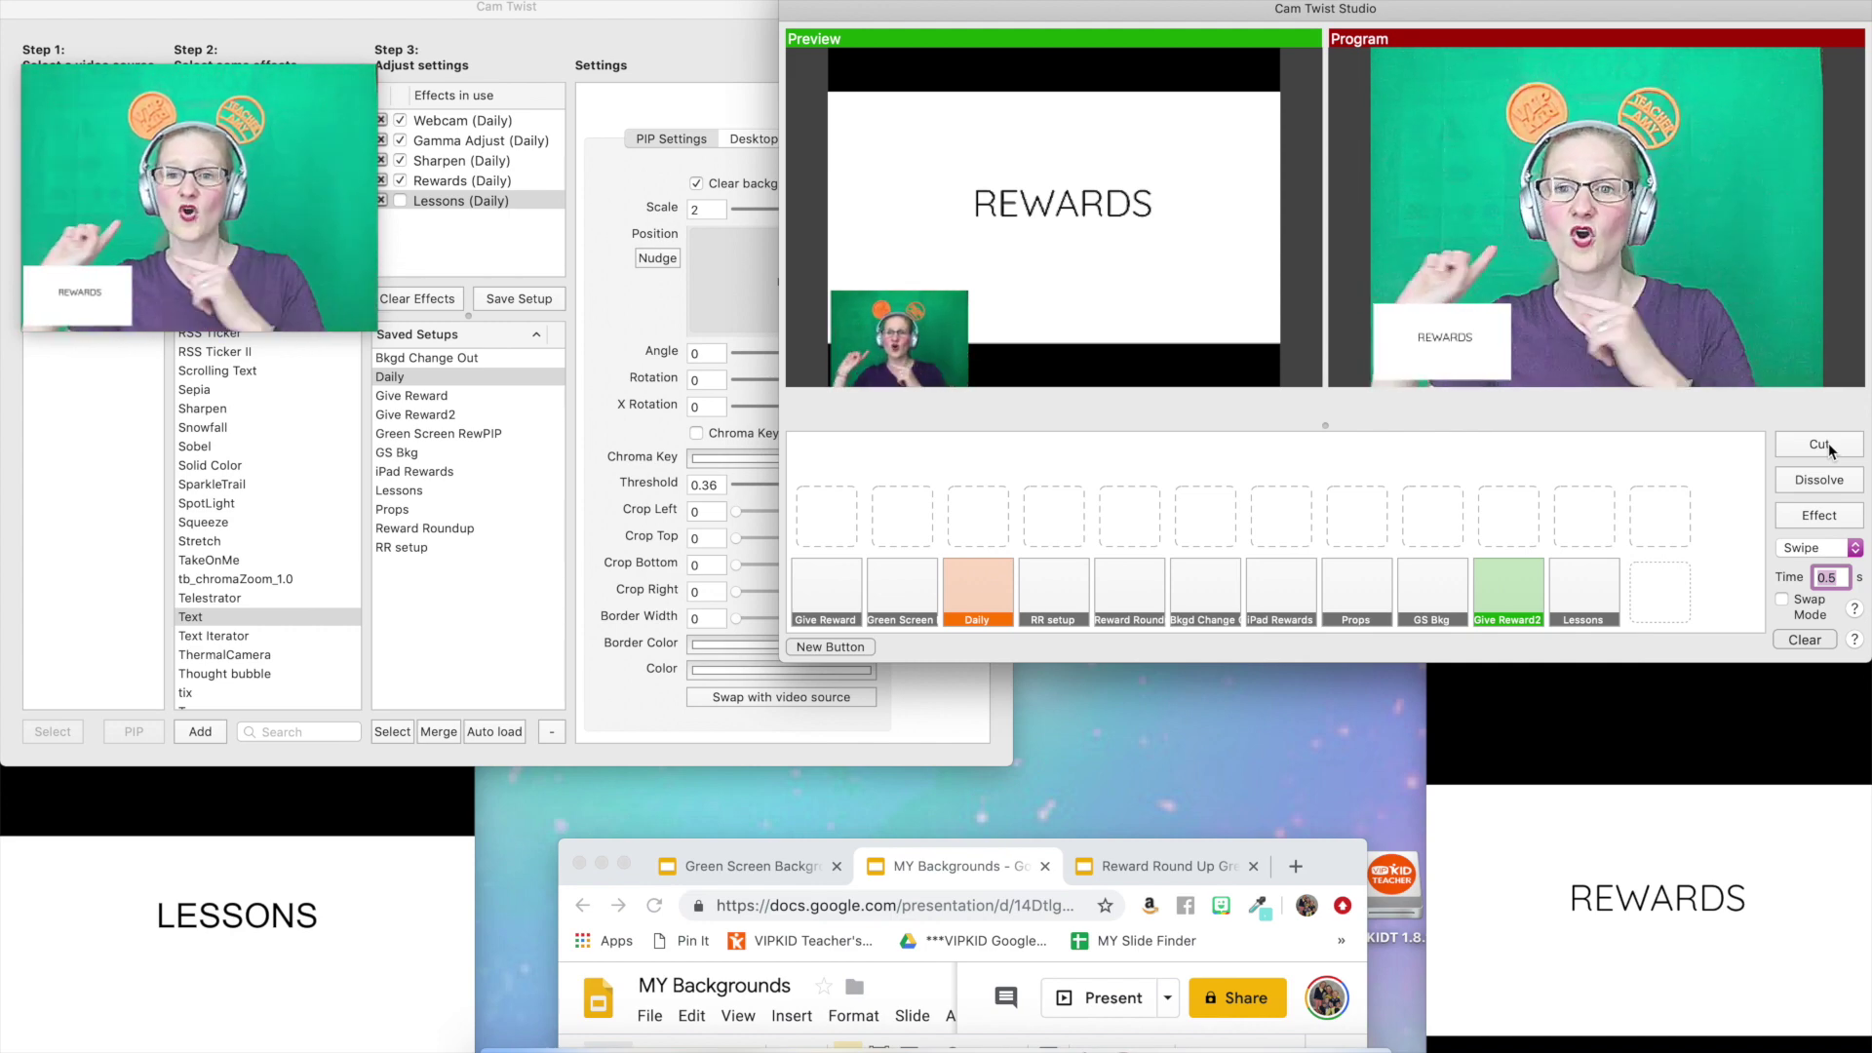
pyautogui.click(1819, 445)
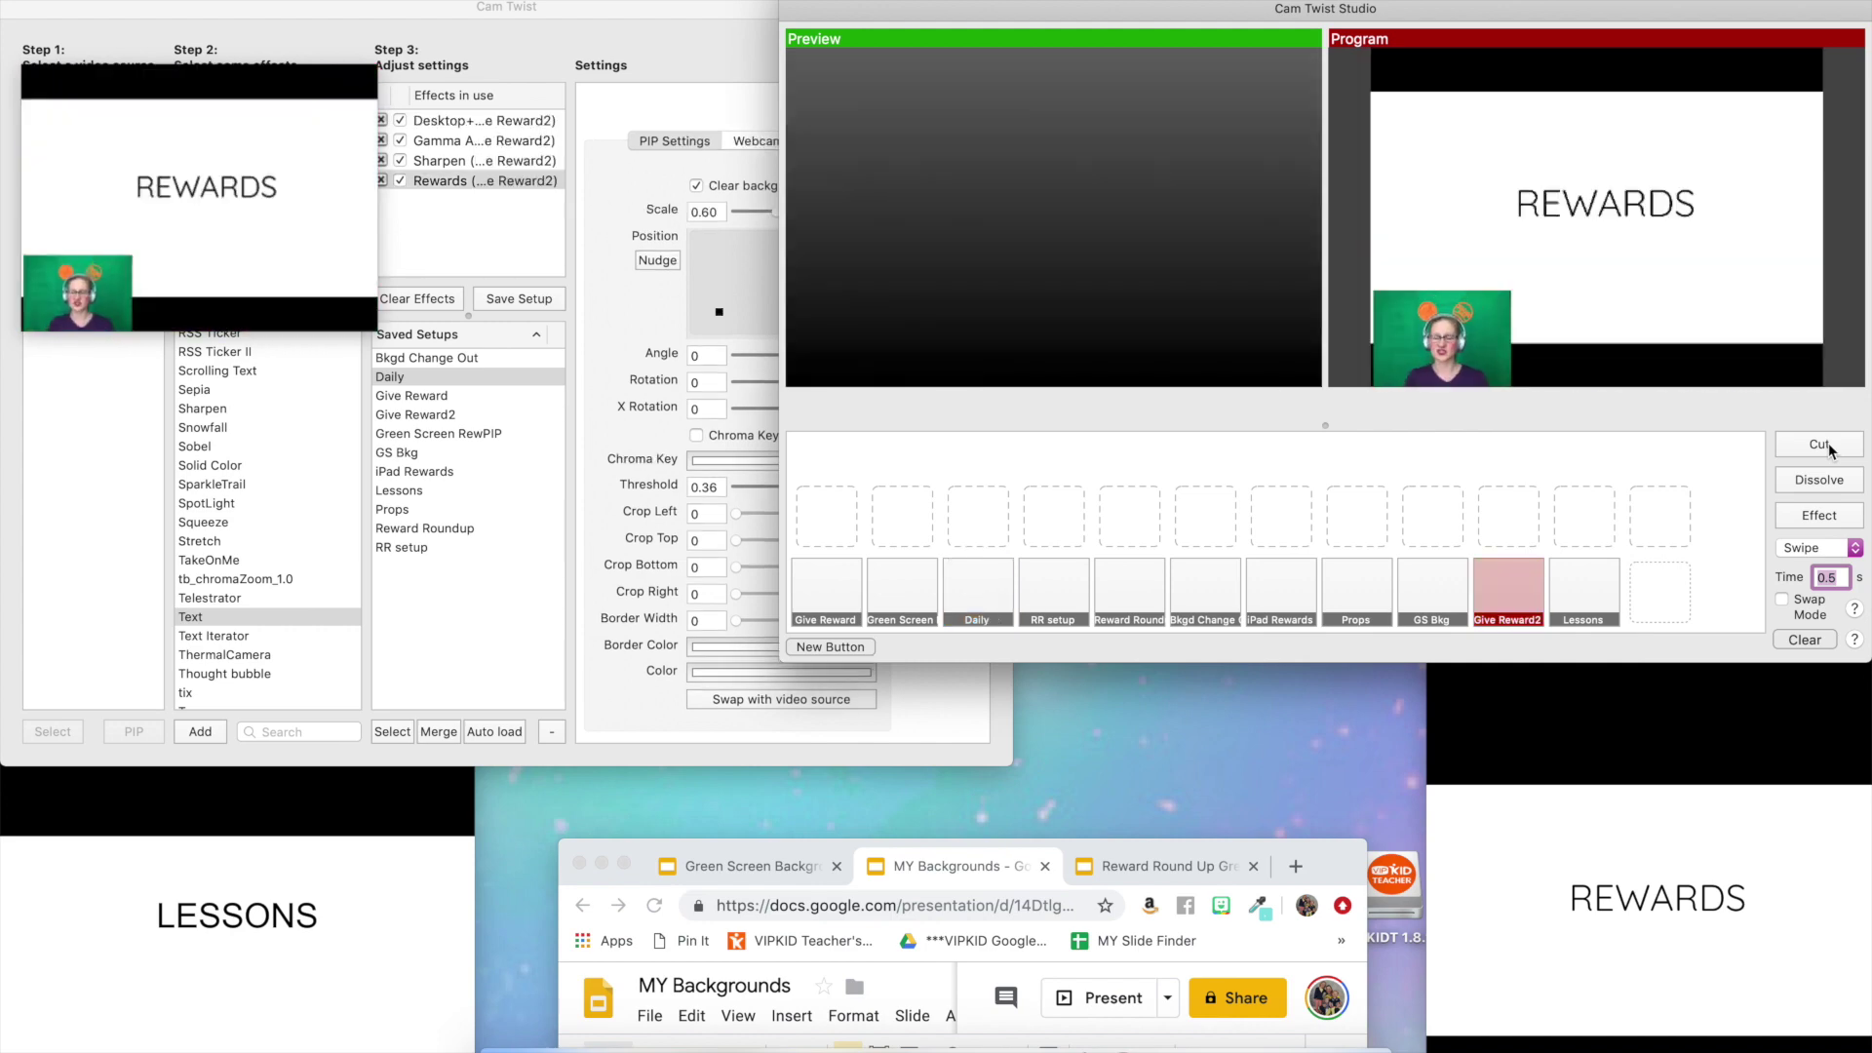
# Switch the transition to PageCurl, curl Give Reward2 live, then cut Daily back to Program.
pyautogui.click(1856, 547)
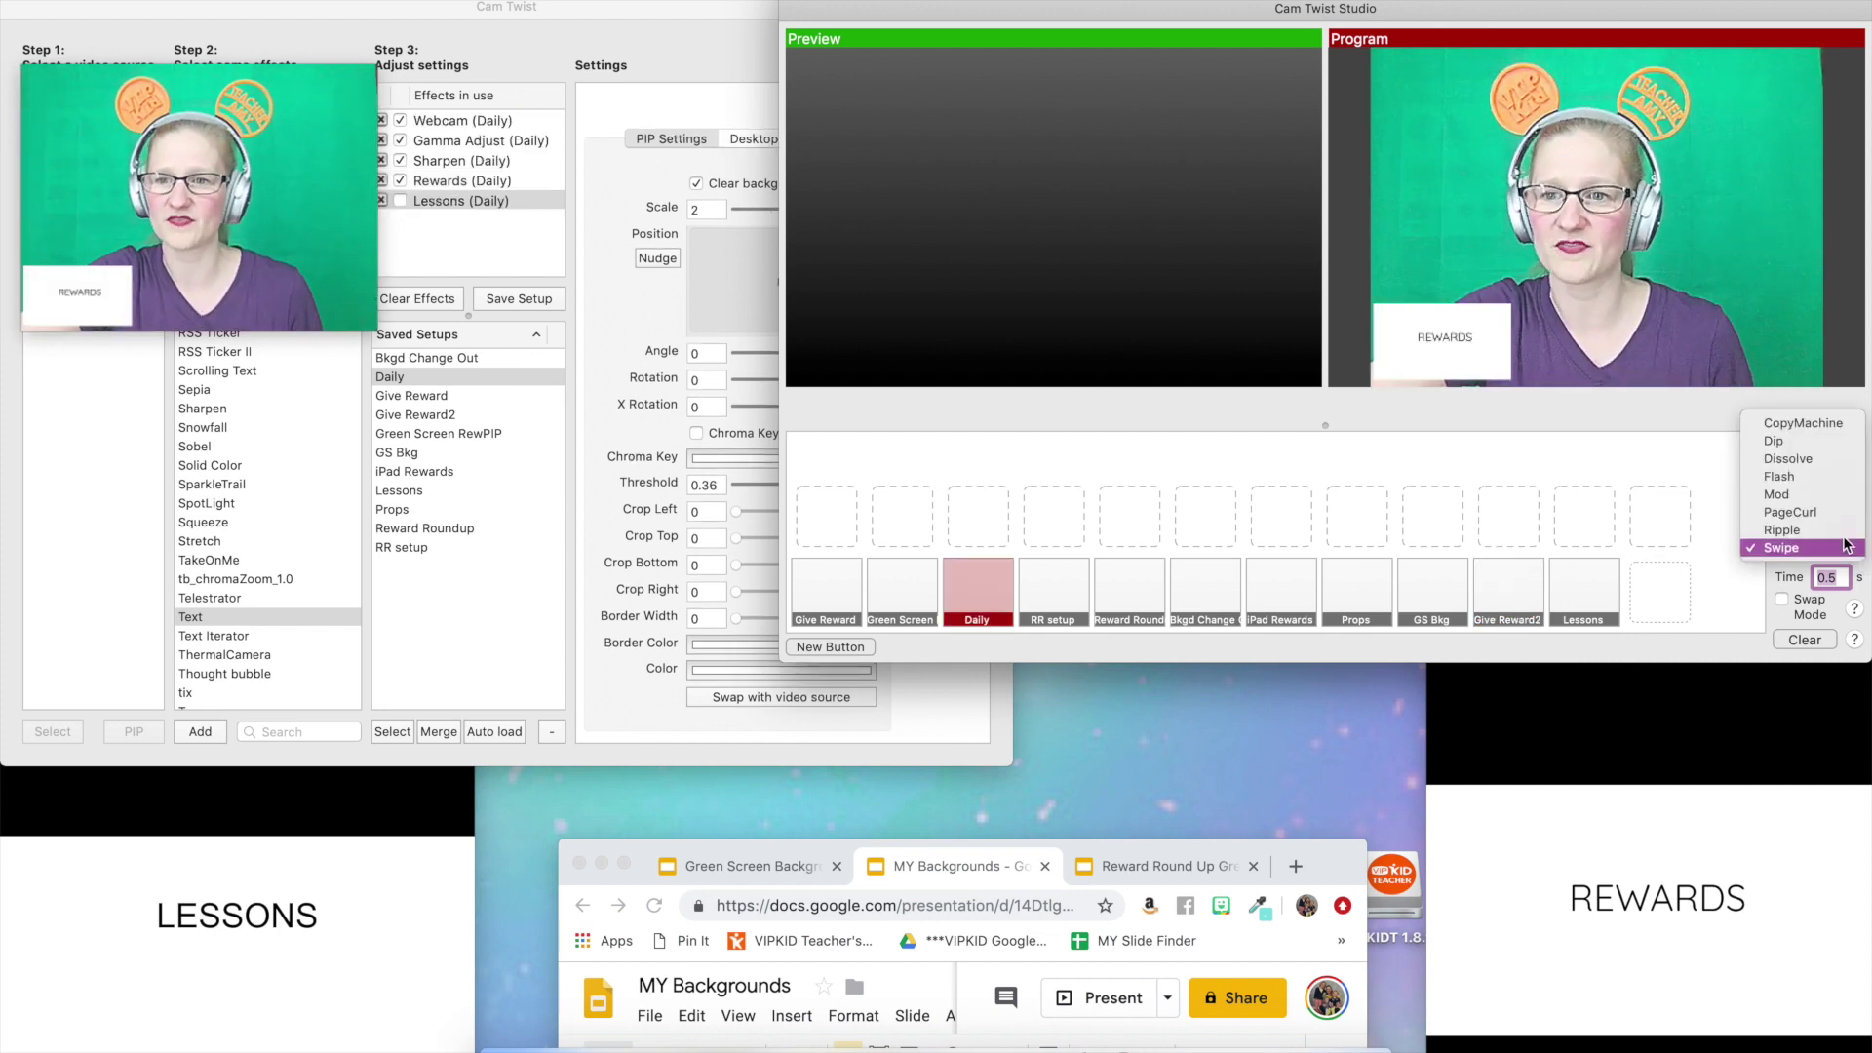
pyautogui.click(1825, 513)
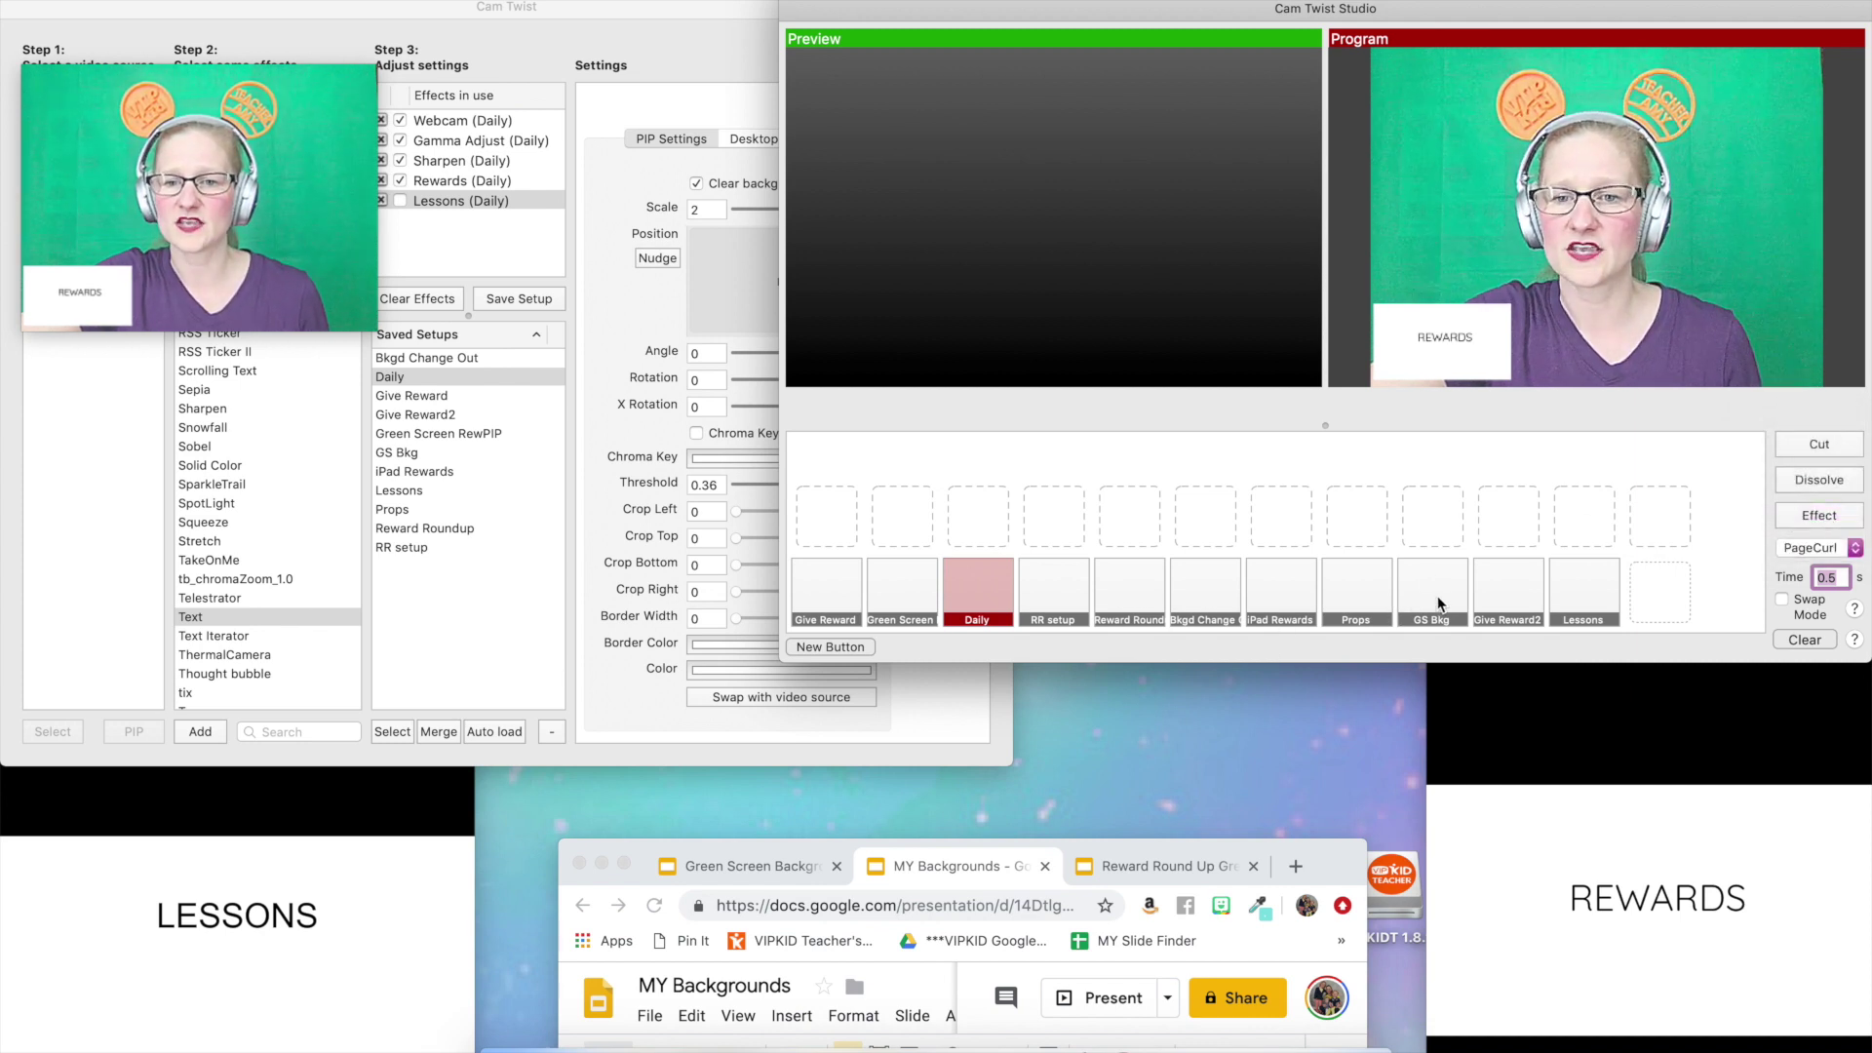
pyautogui.click(1501, 612)
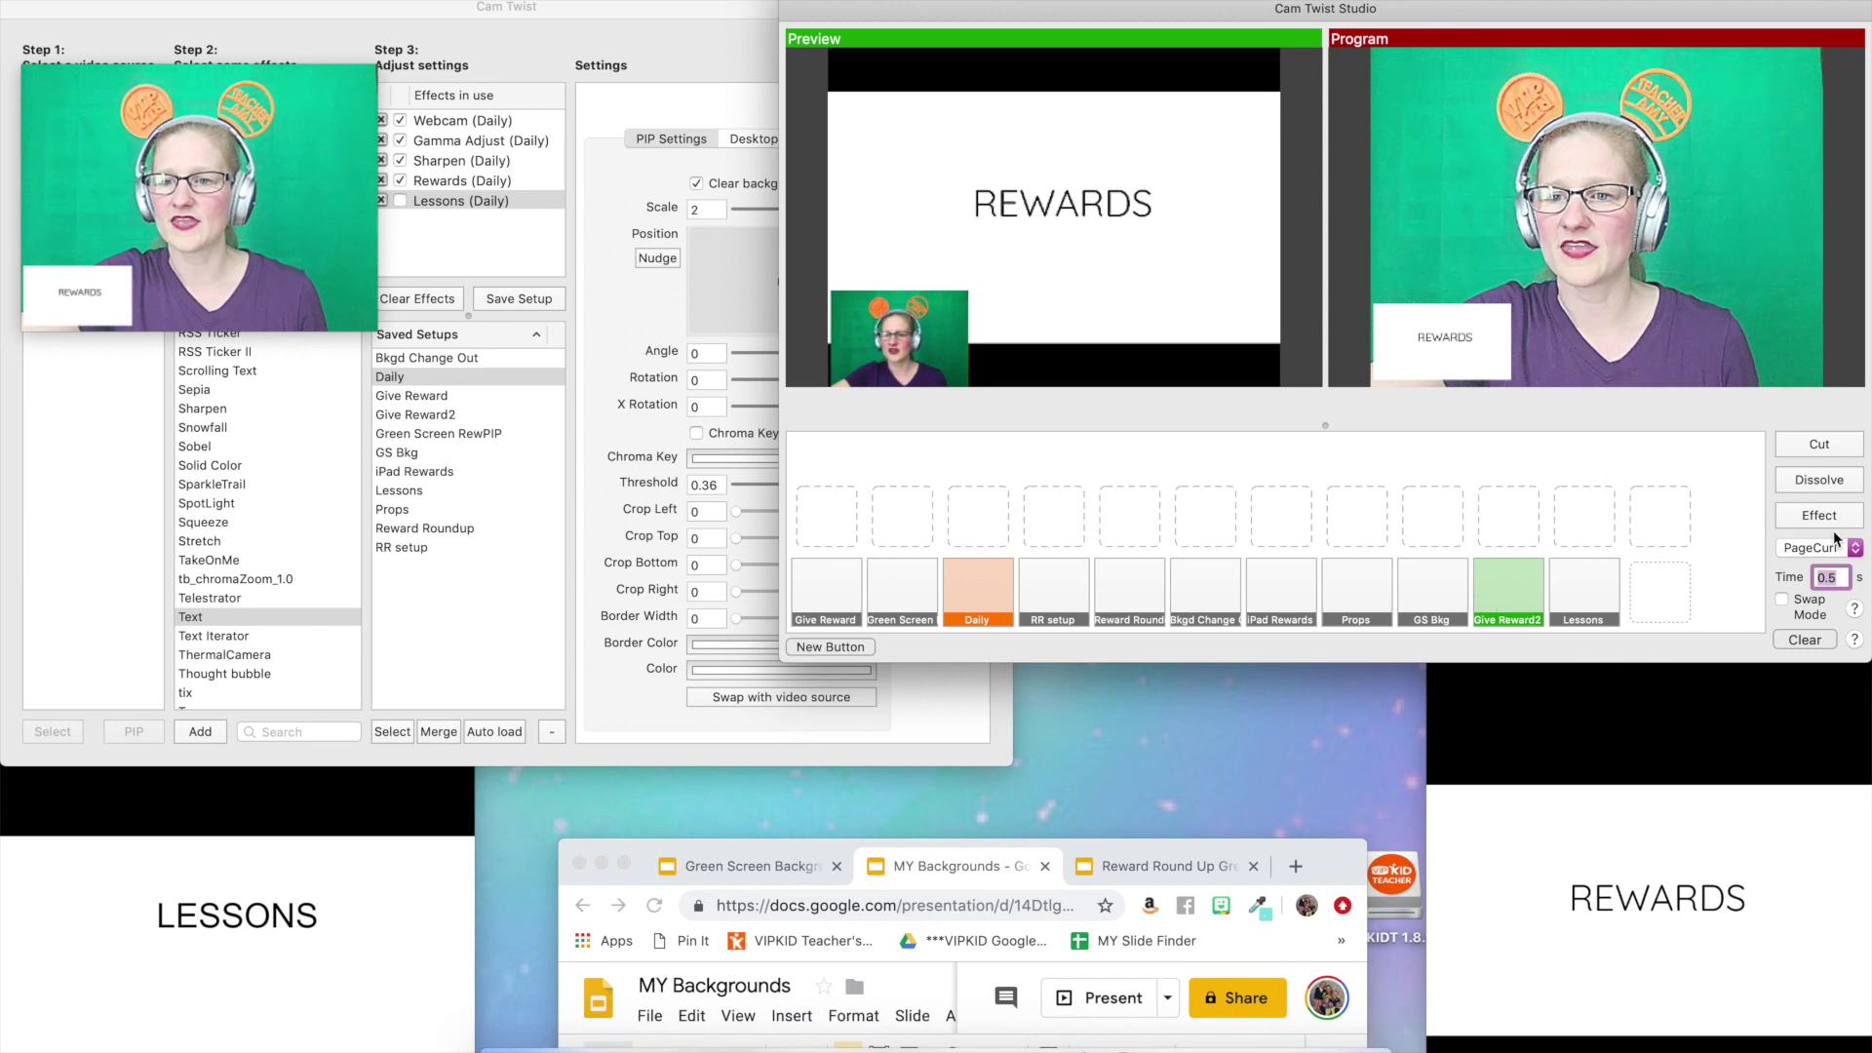
pyautogui.click(1842, 521)
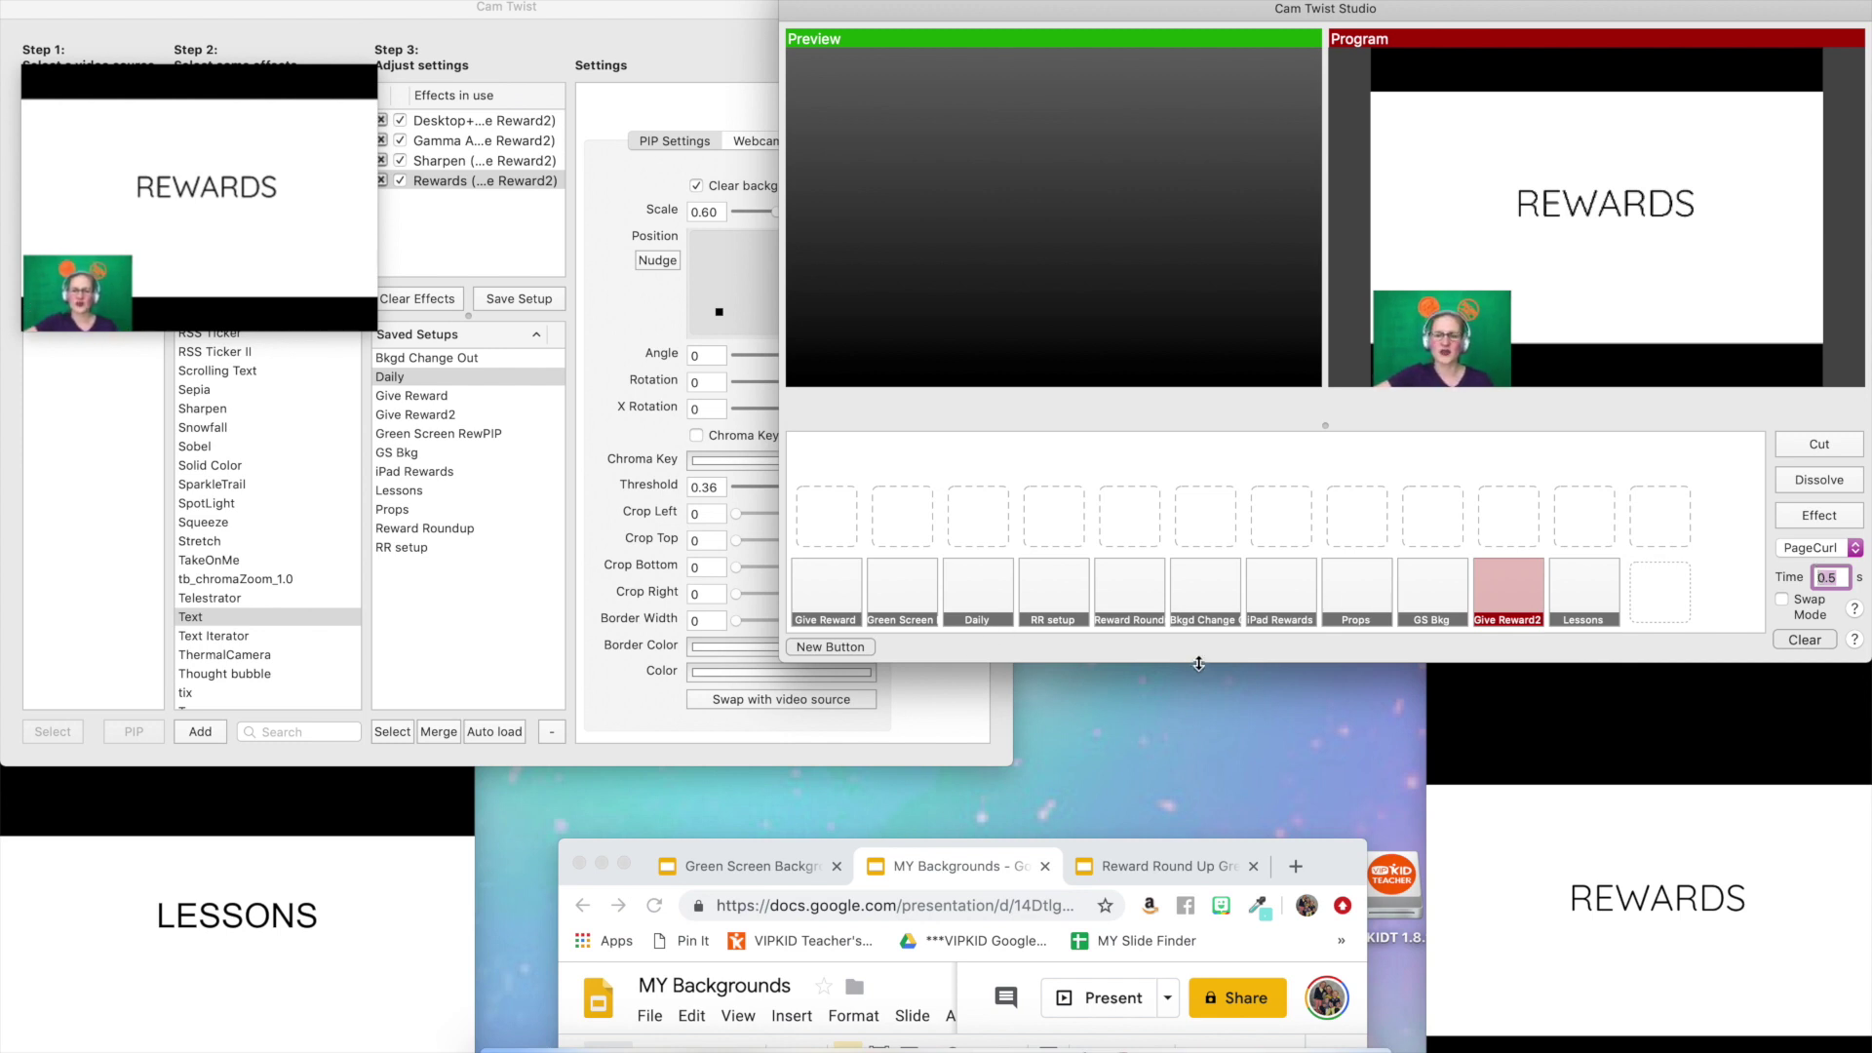
pyautogui.click(975, 614)
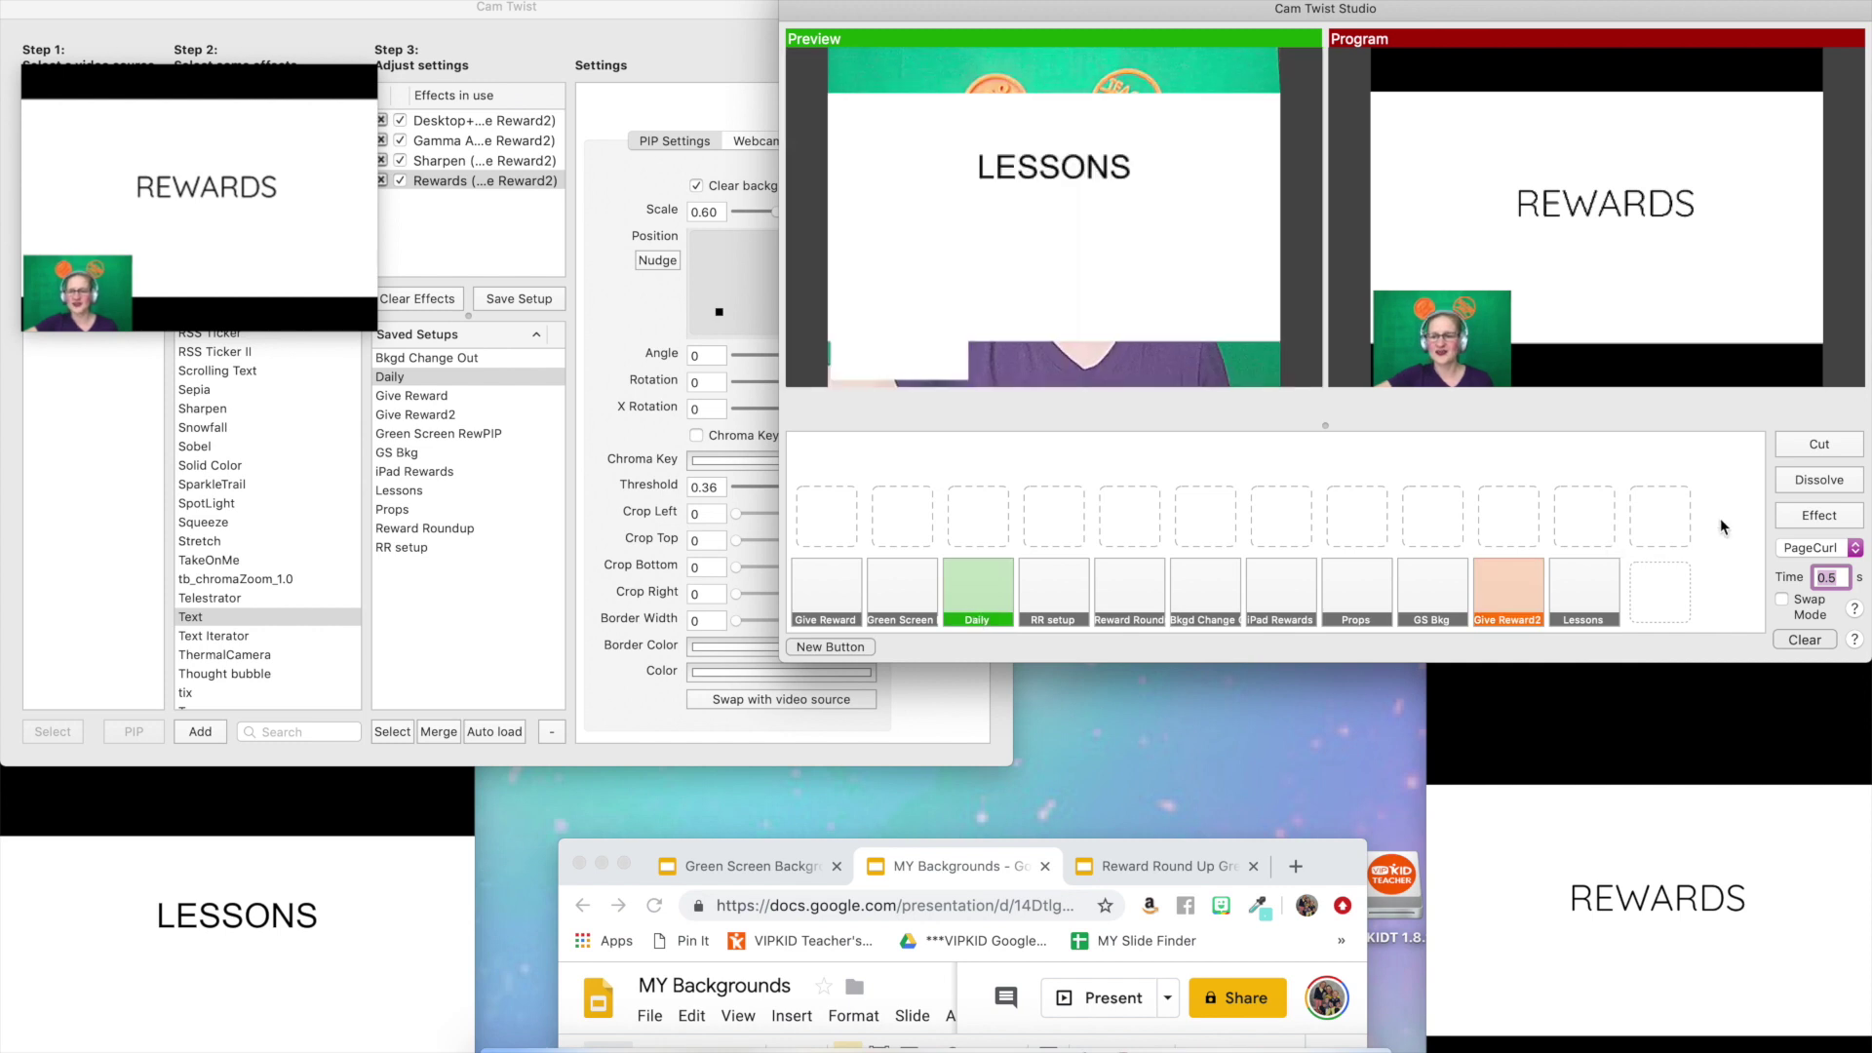
pyautogui.click(1830, 448)
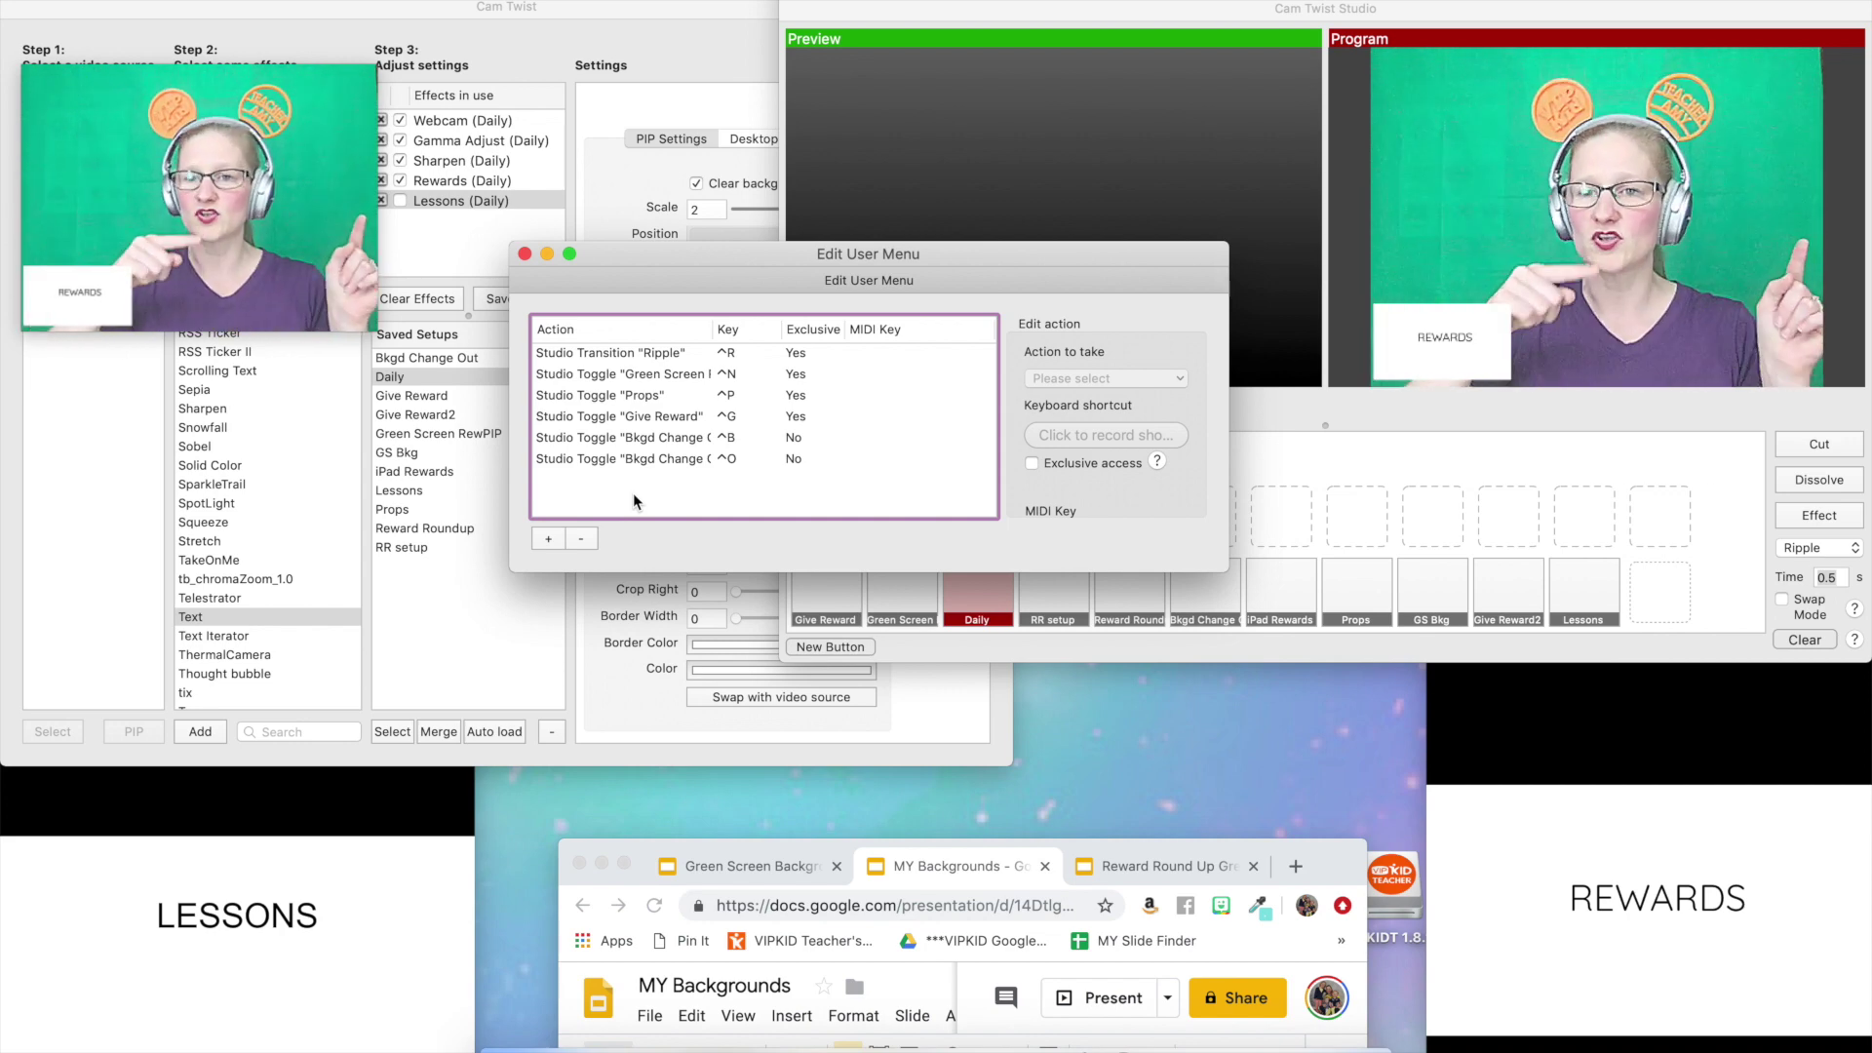
# Add a user-menu action setting the Studio Transition to Swipe on shortcut ^S.
pyautogui.click(548, 540)
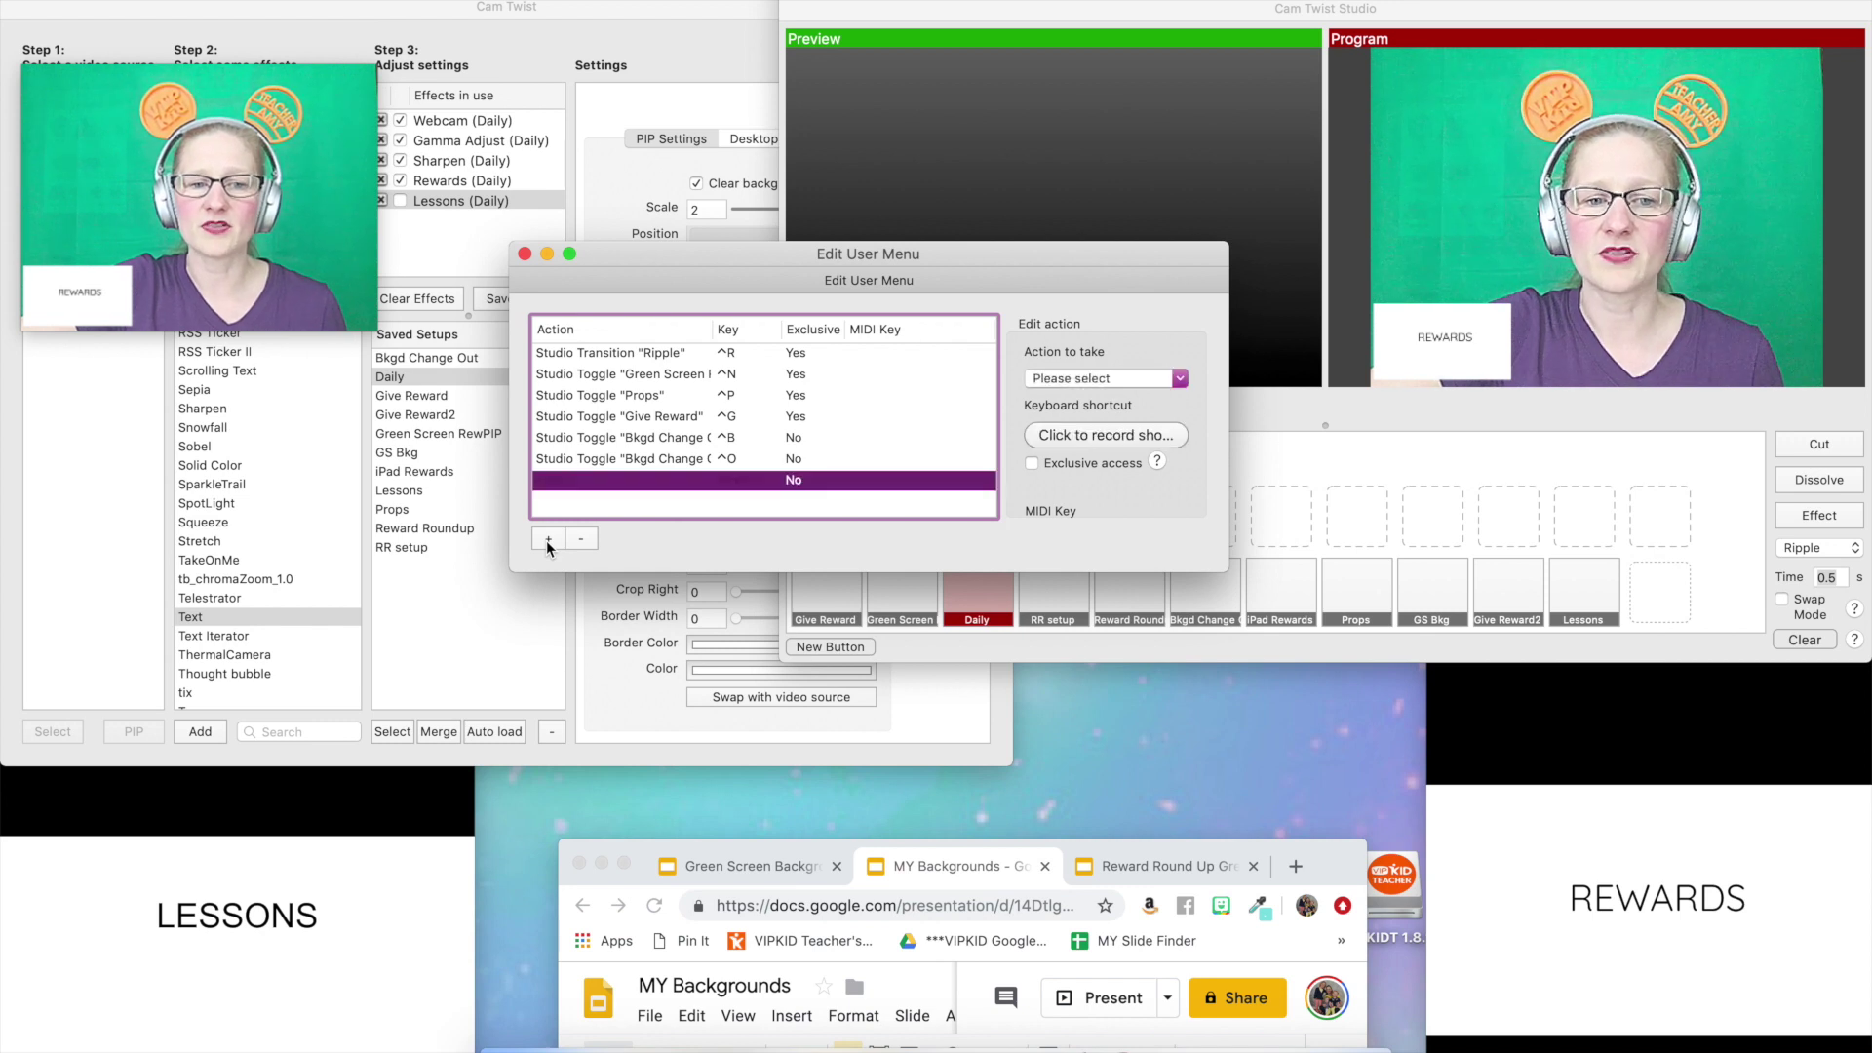
pyautogui.click(1180, 377)
pyautogui.moveTo(1133, 490)
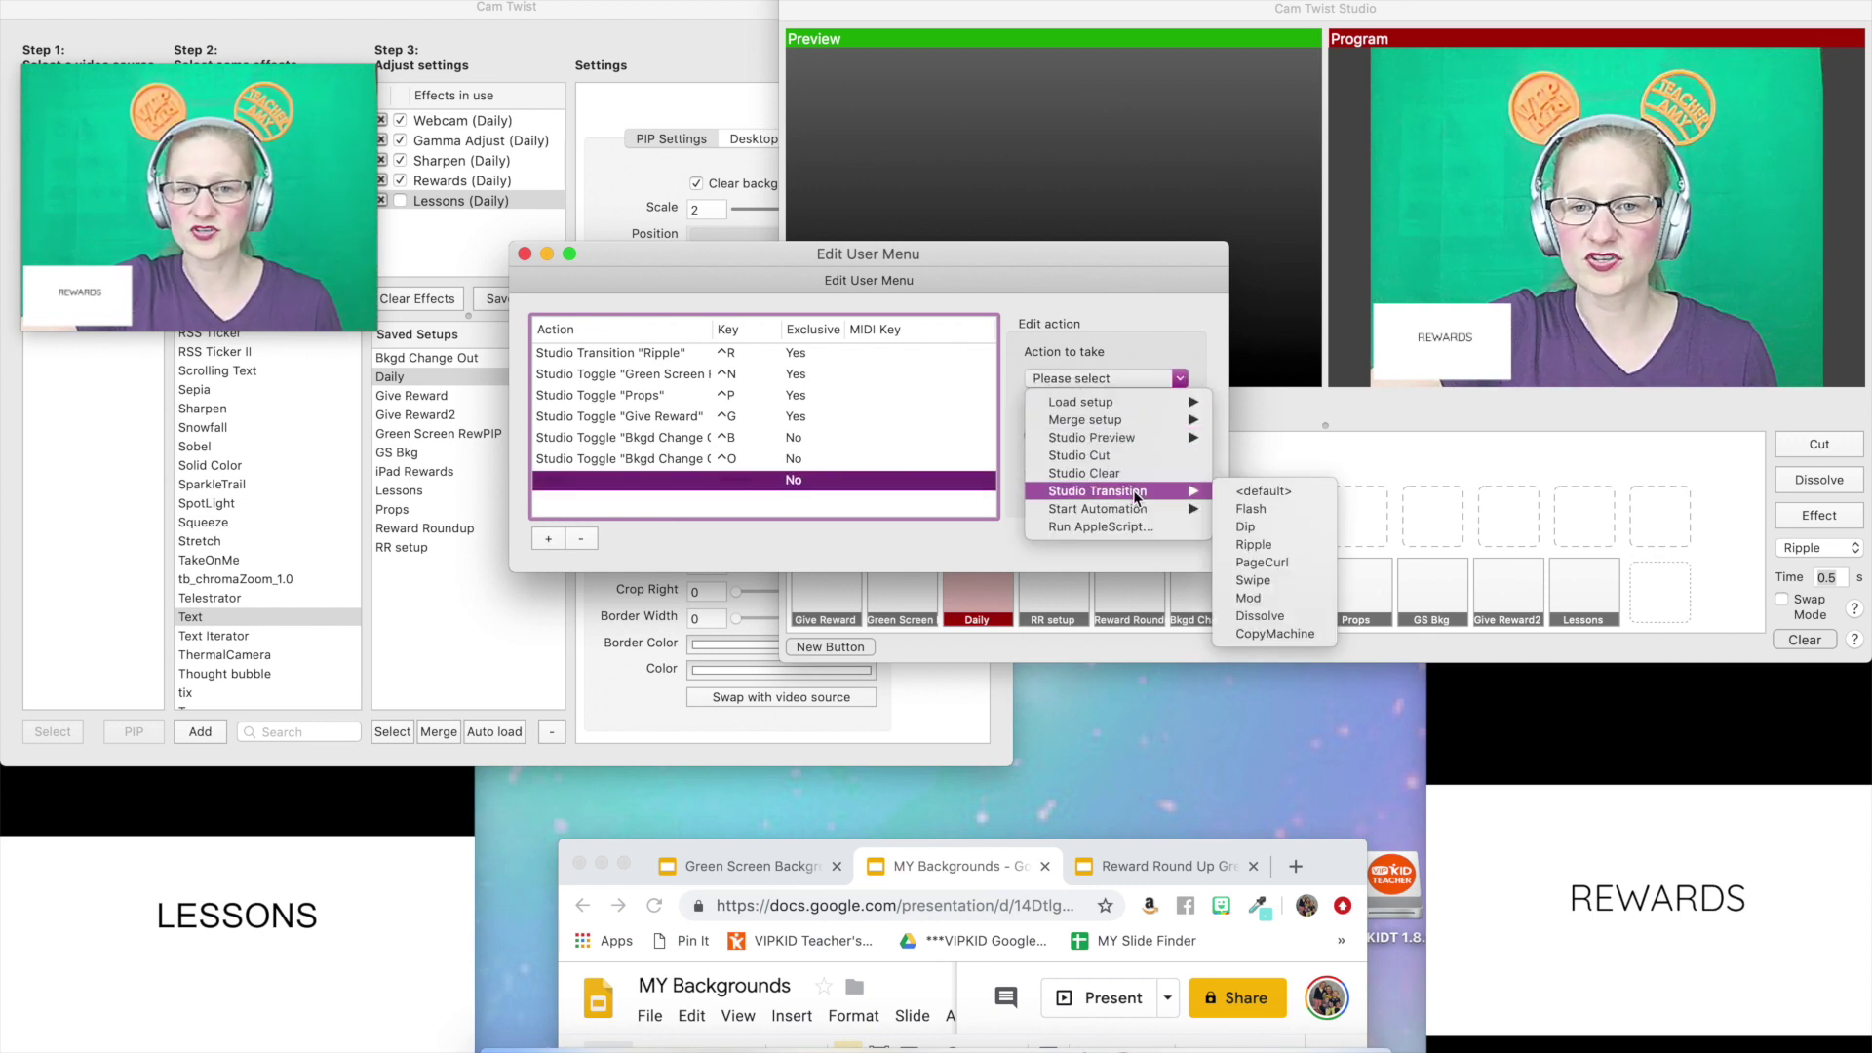
pyautogui.click(1279, 581)
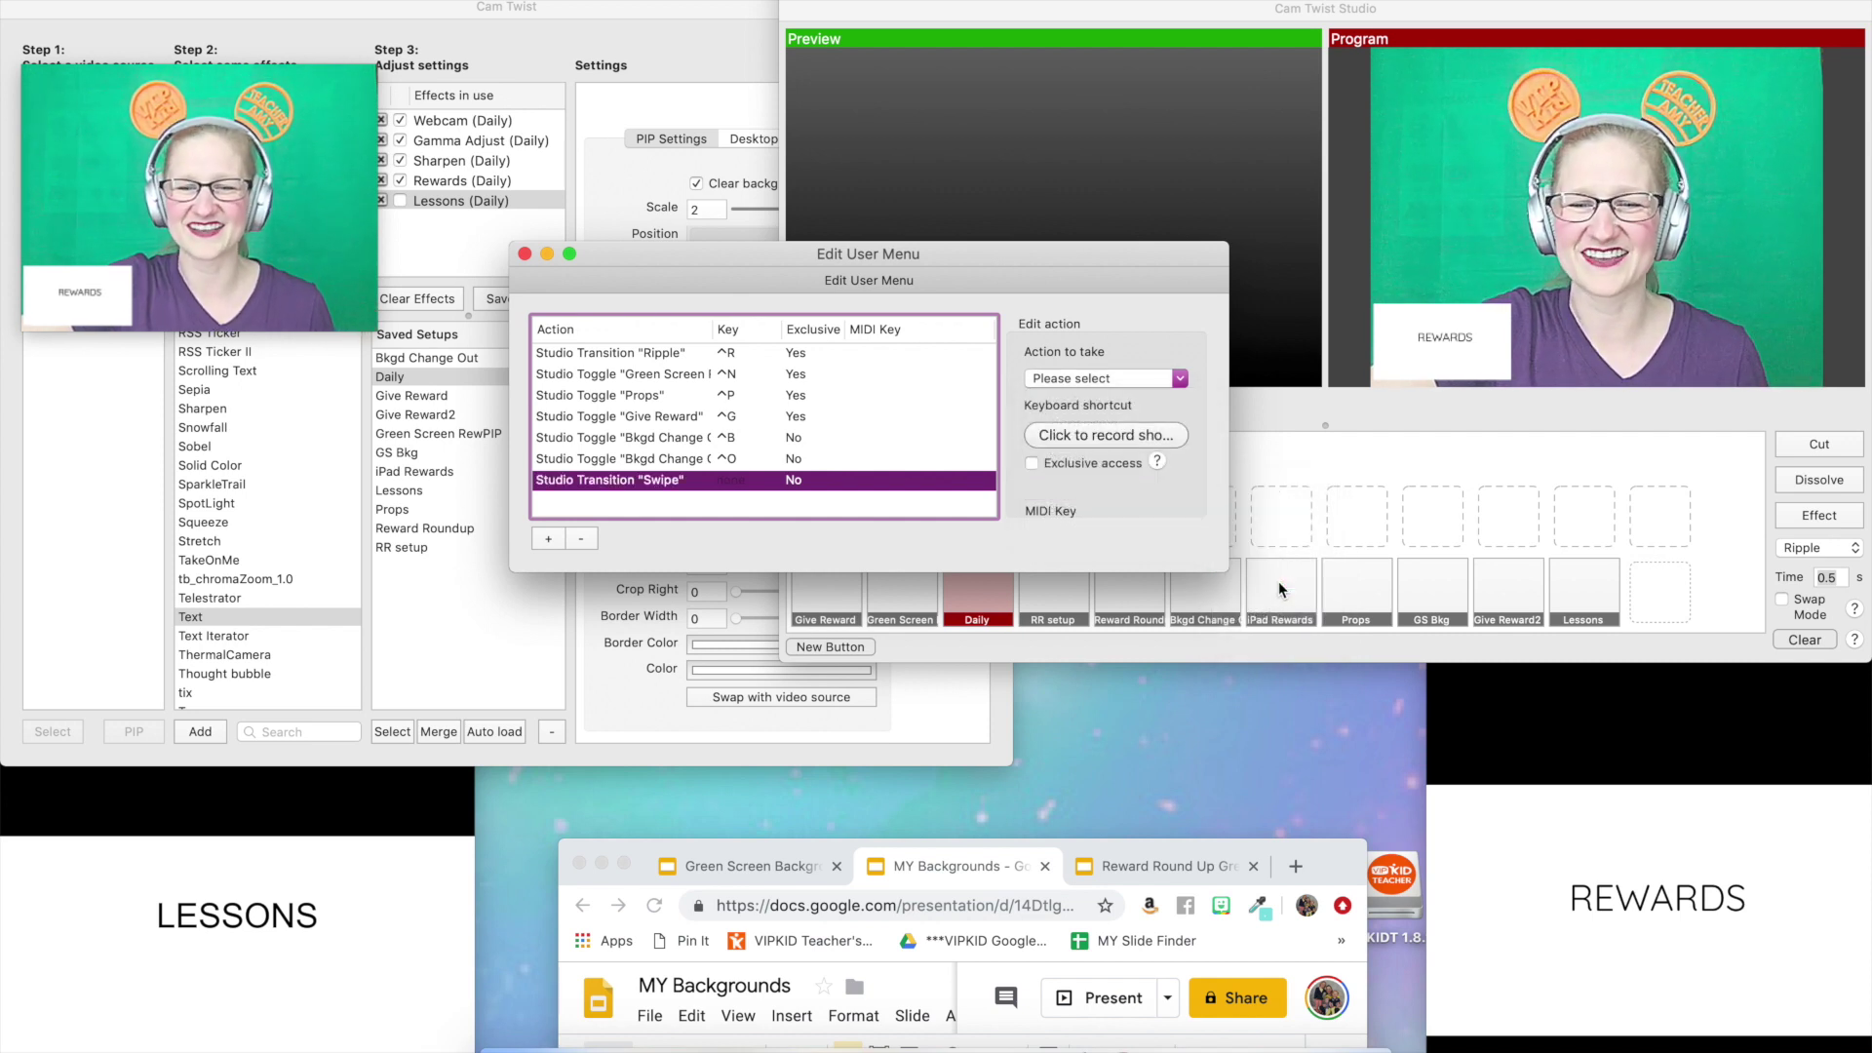
pyautogui.click(1099, 439)
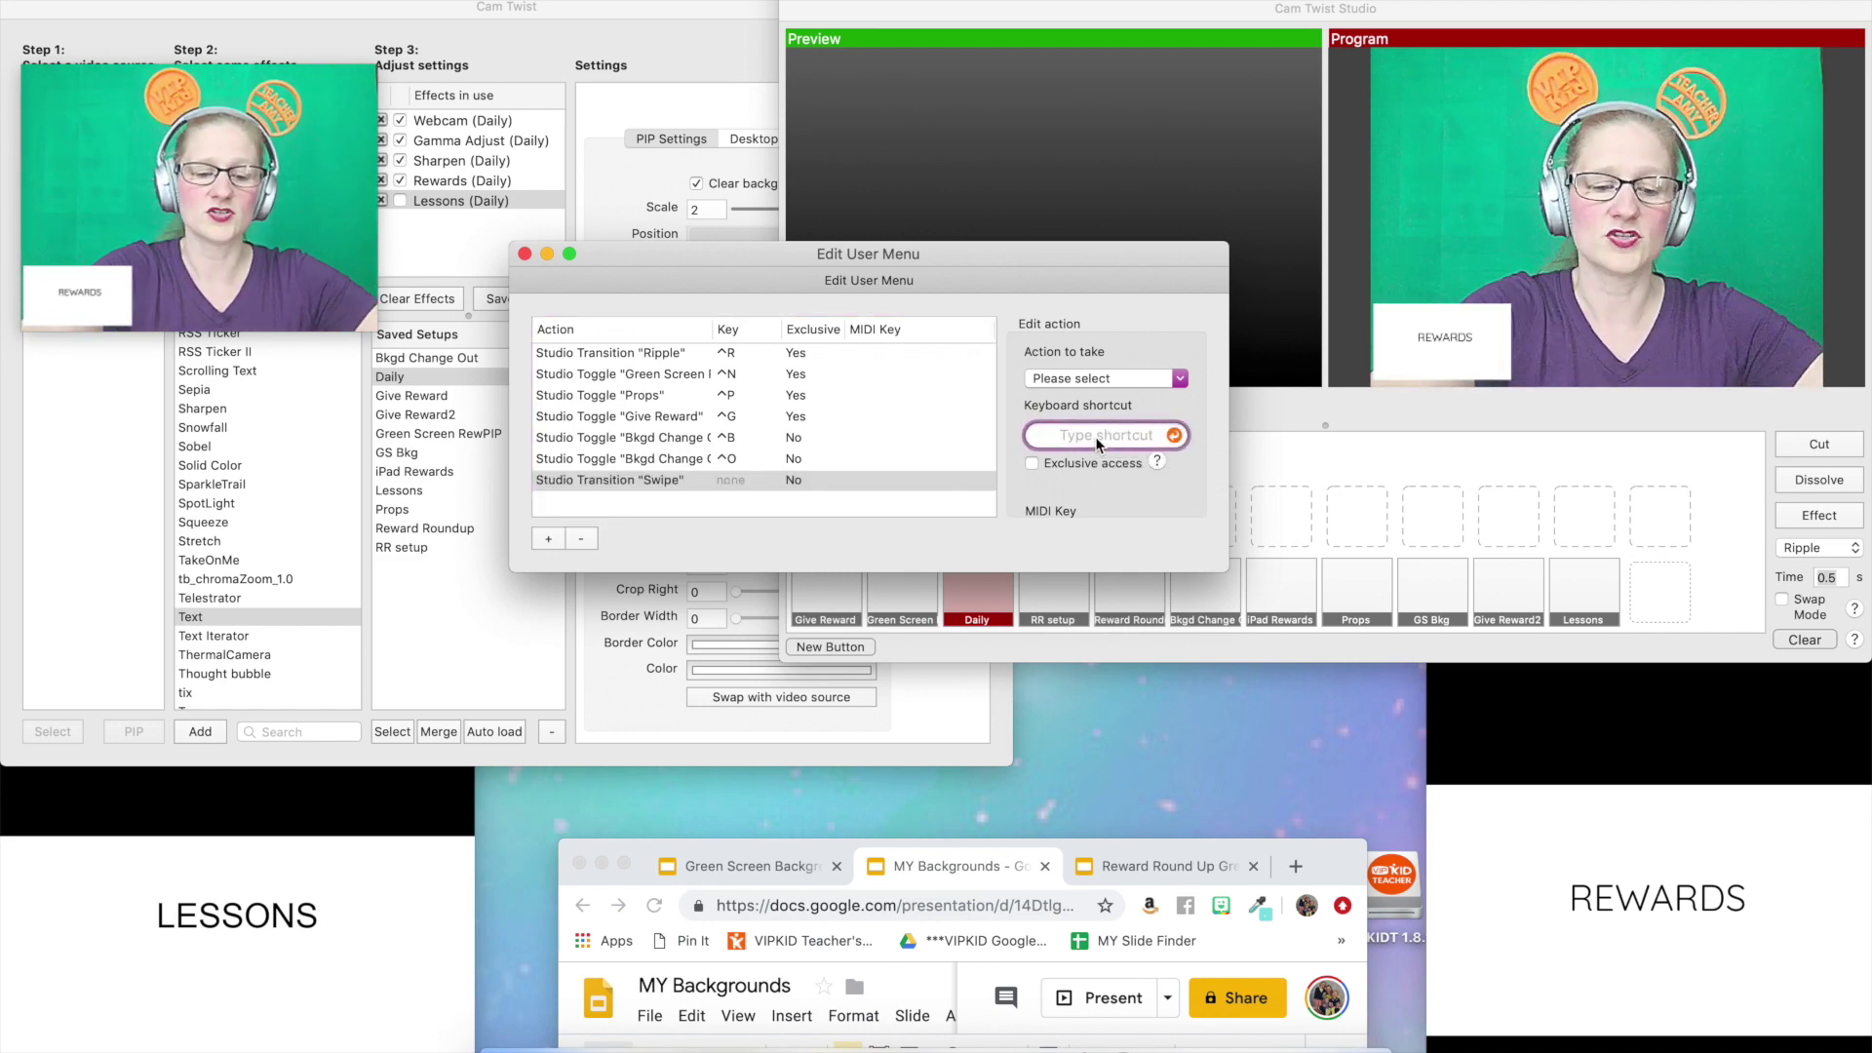
pyautogui.hotkey('ctrl', 's')
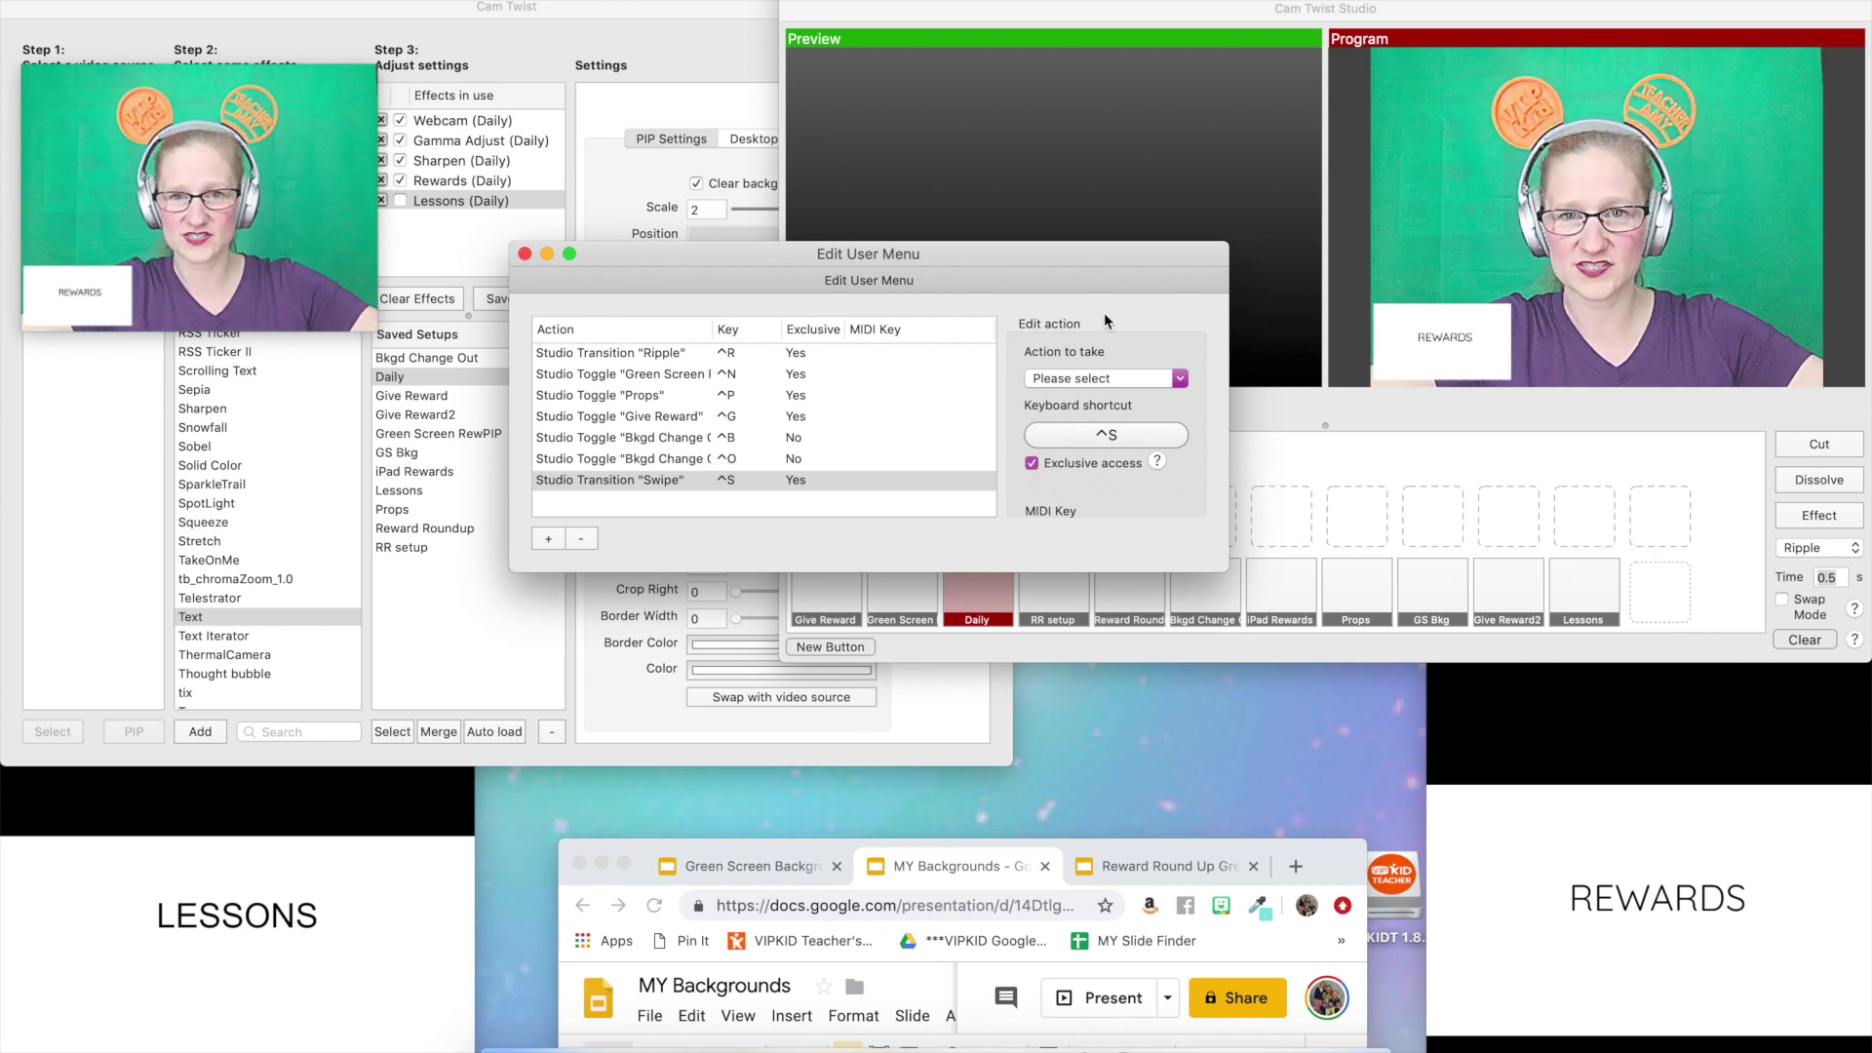
pyautogui.moveTo(1184, 258); pyautogui.dragTo(945, 258)
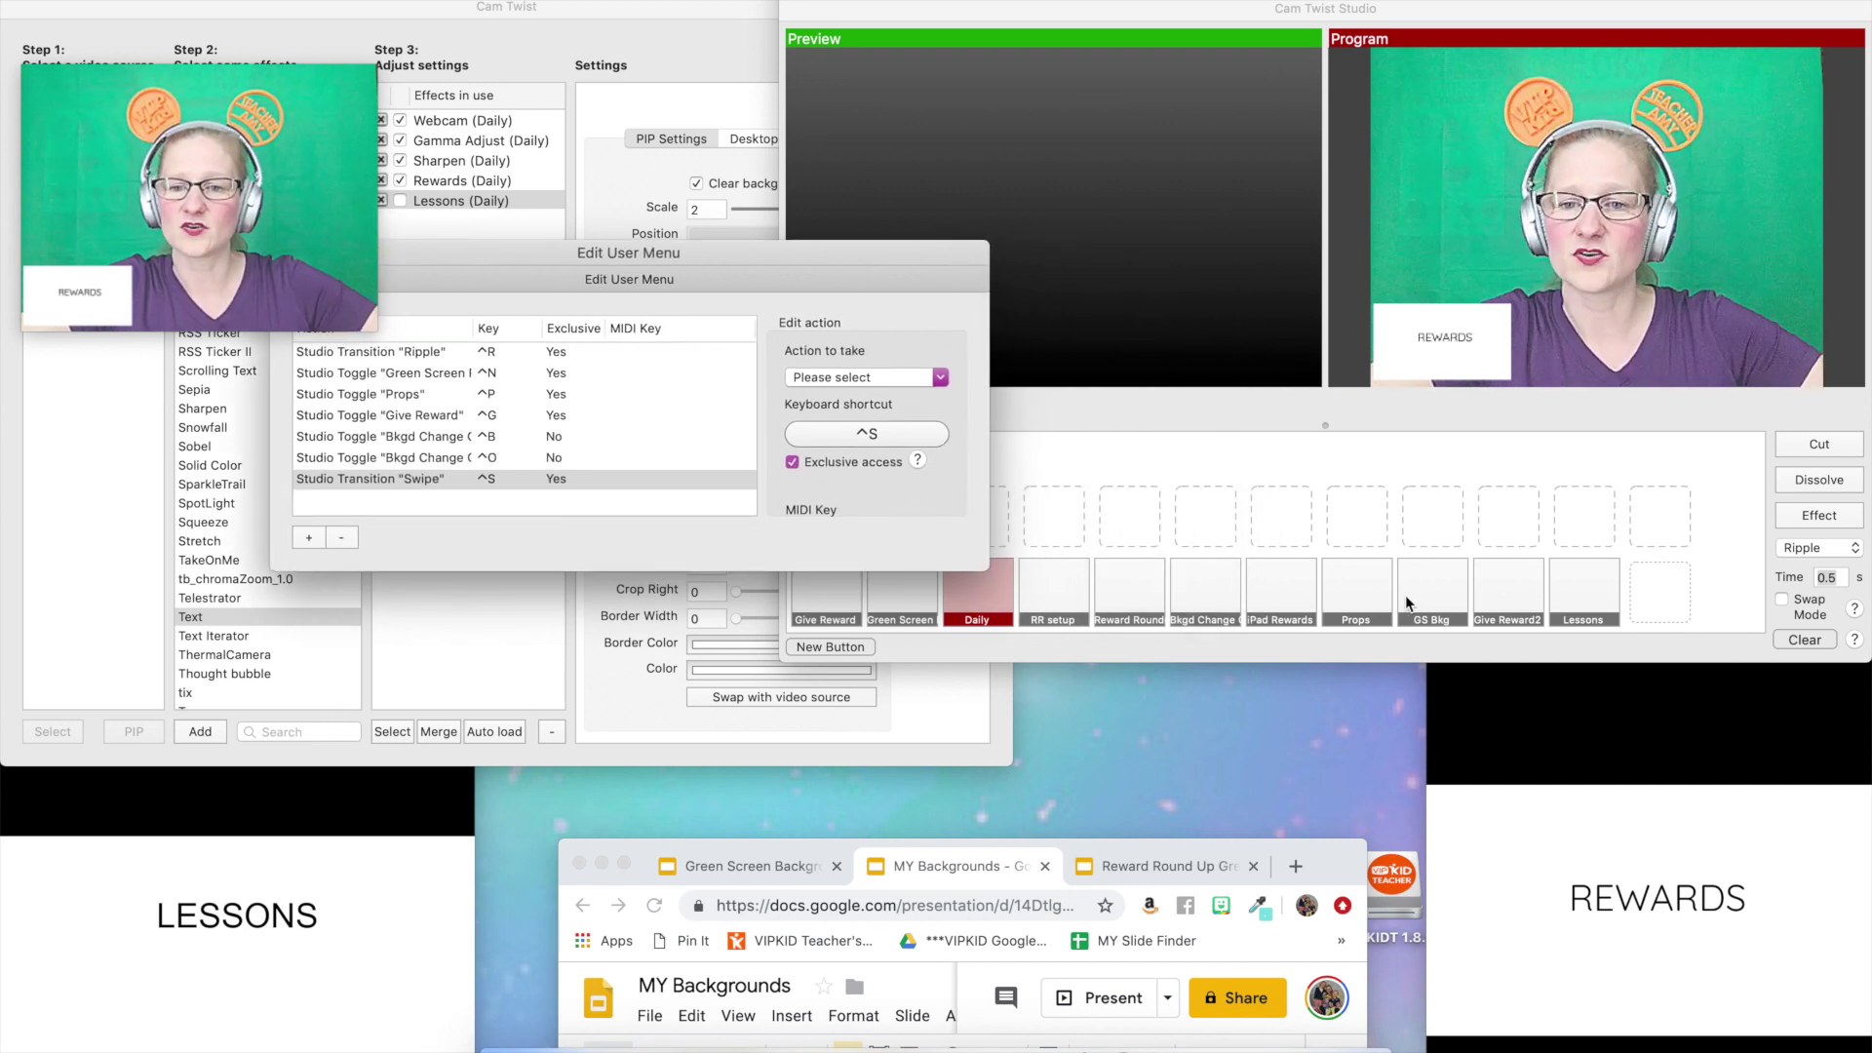
# Swipe Give Reward2 live with Ctrl+S, swipe Daily back, and refocus the Edit User Menu.
pyautogui.click(1491, 611)
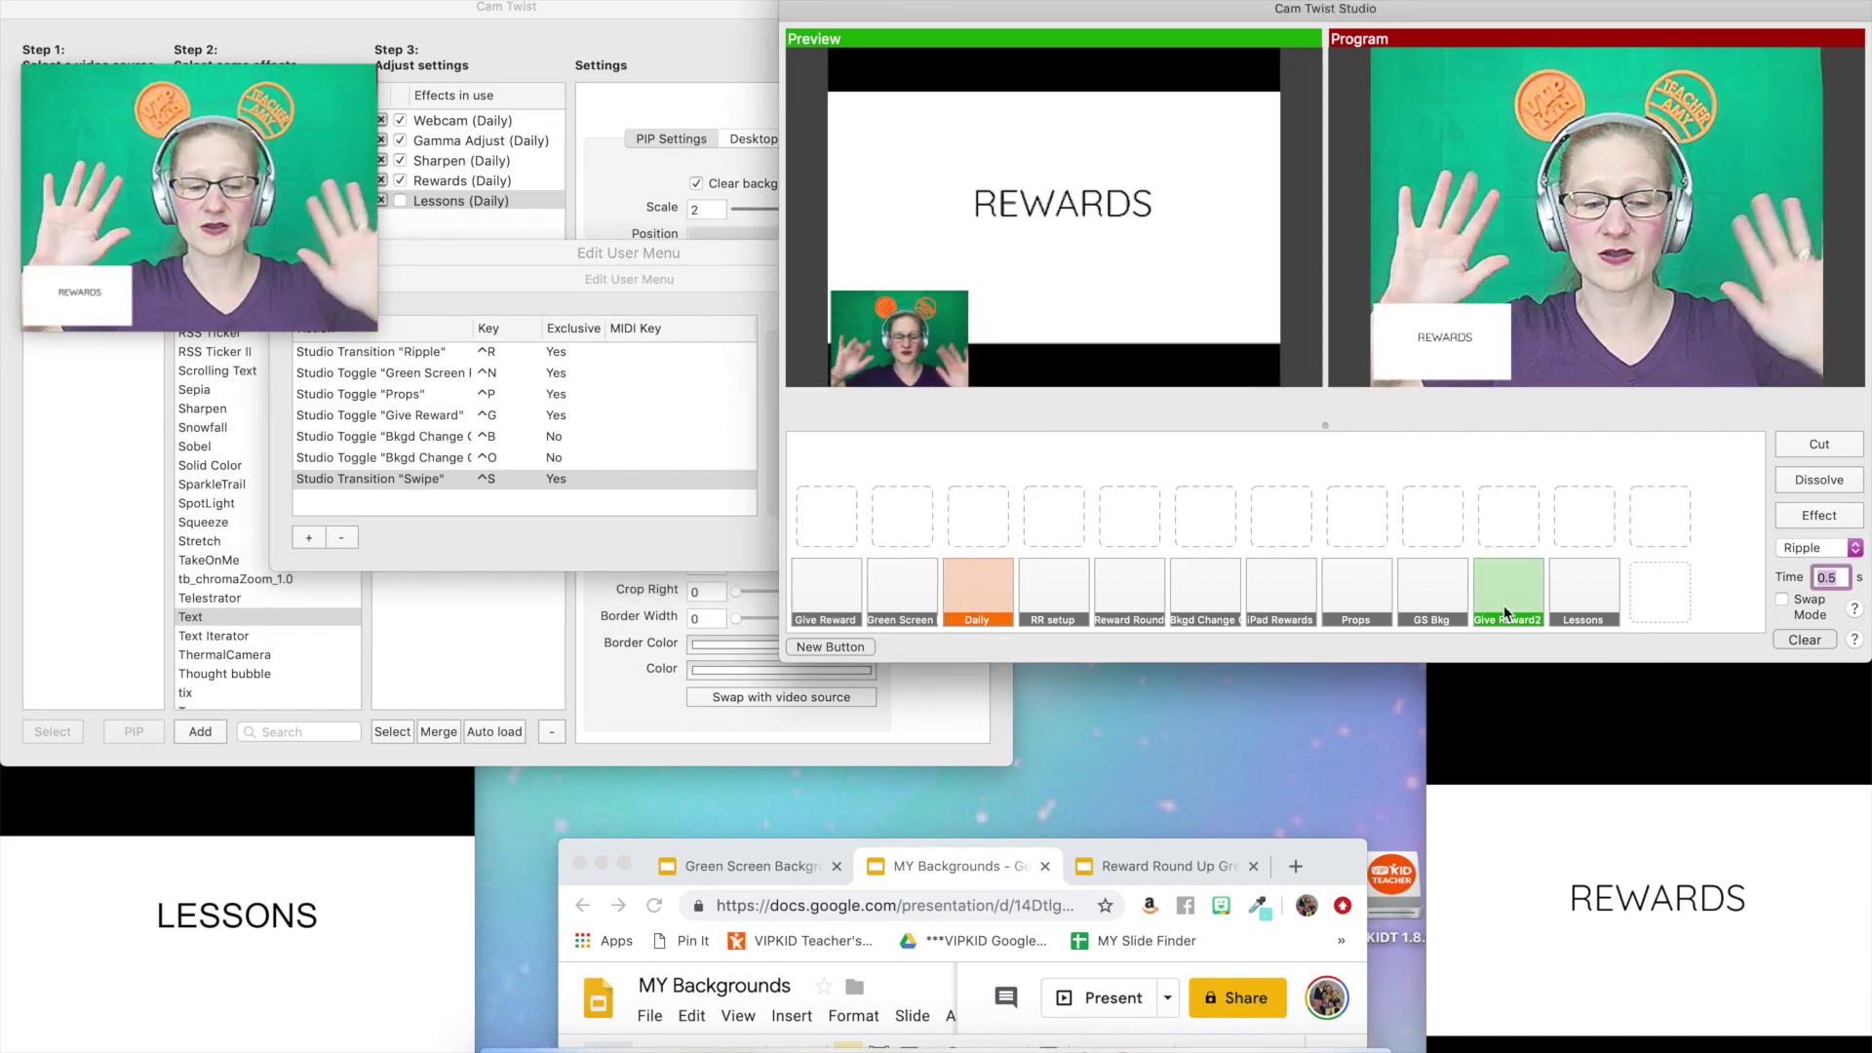
pyautogui.hotkey('ctrl', 's')
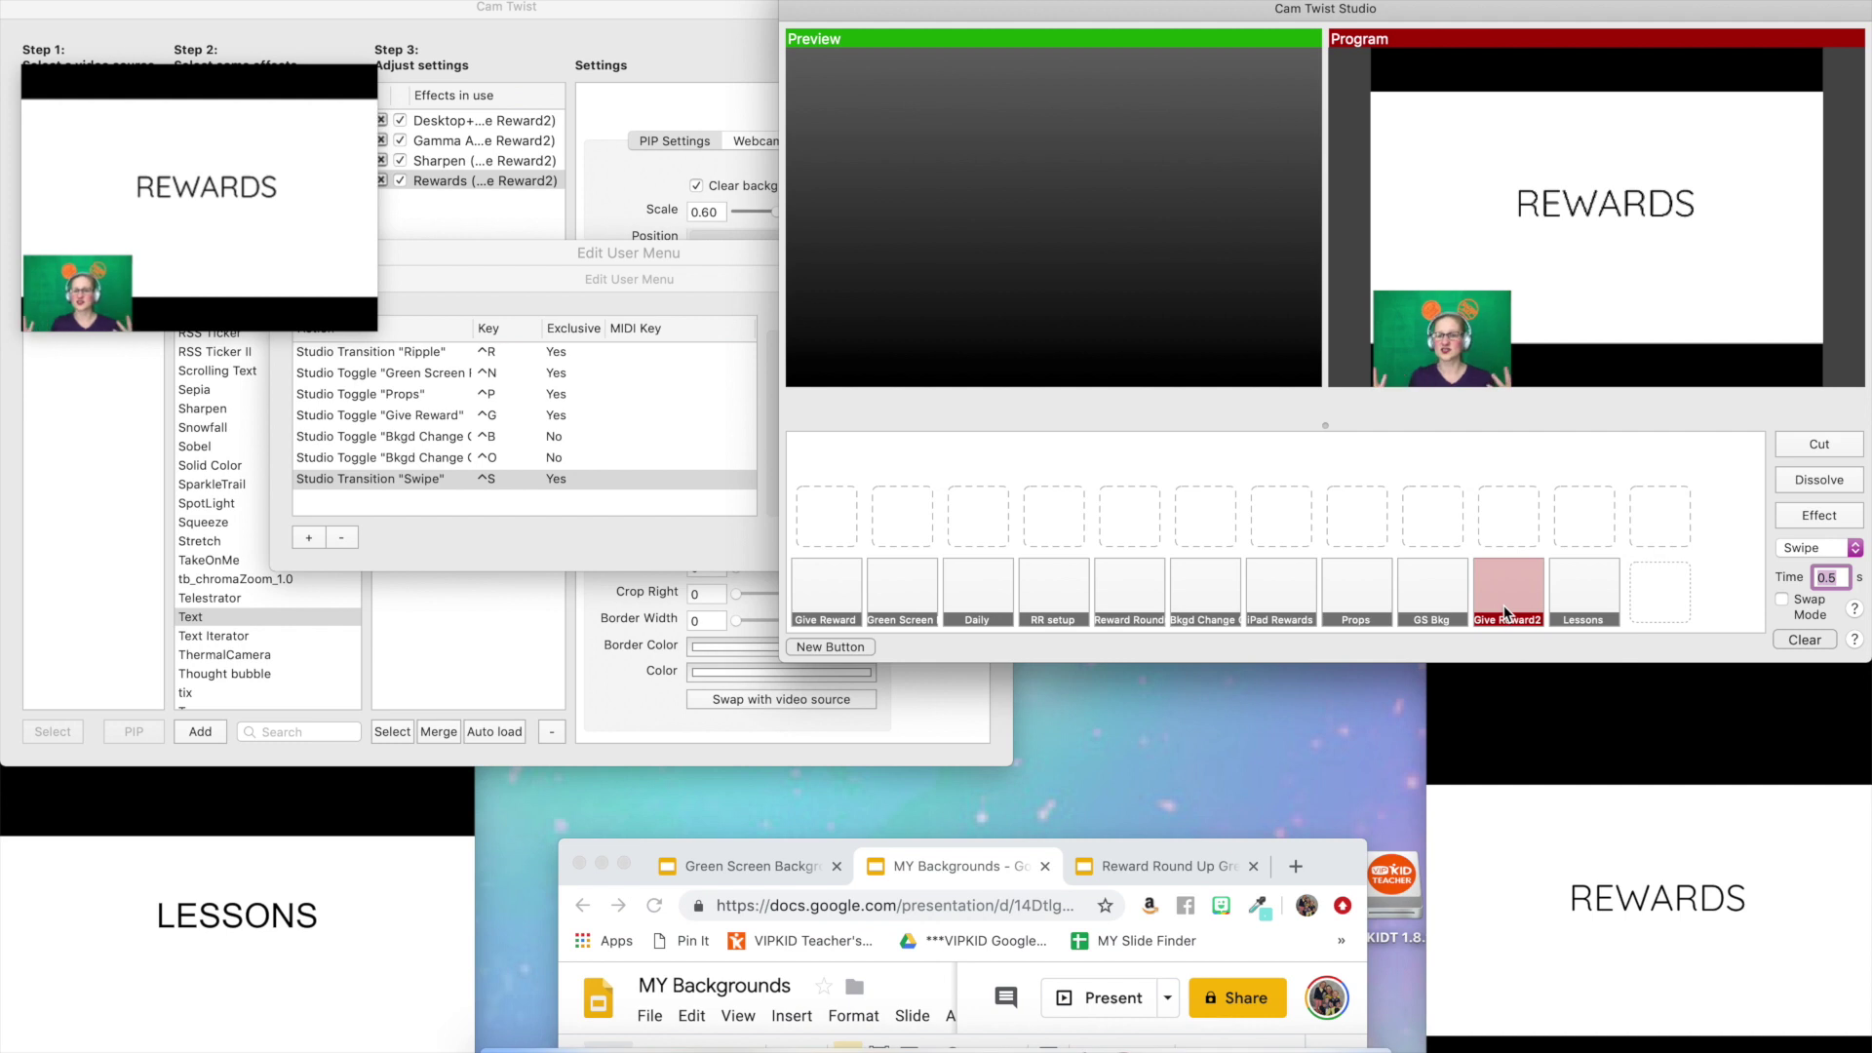
pyautogui.click(1000, 587)
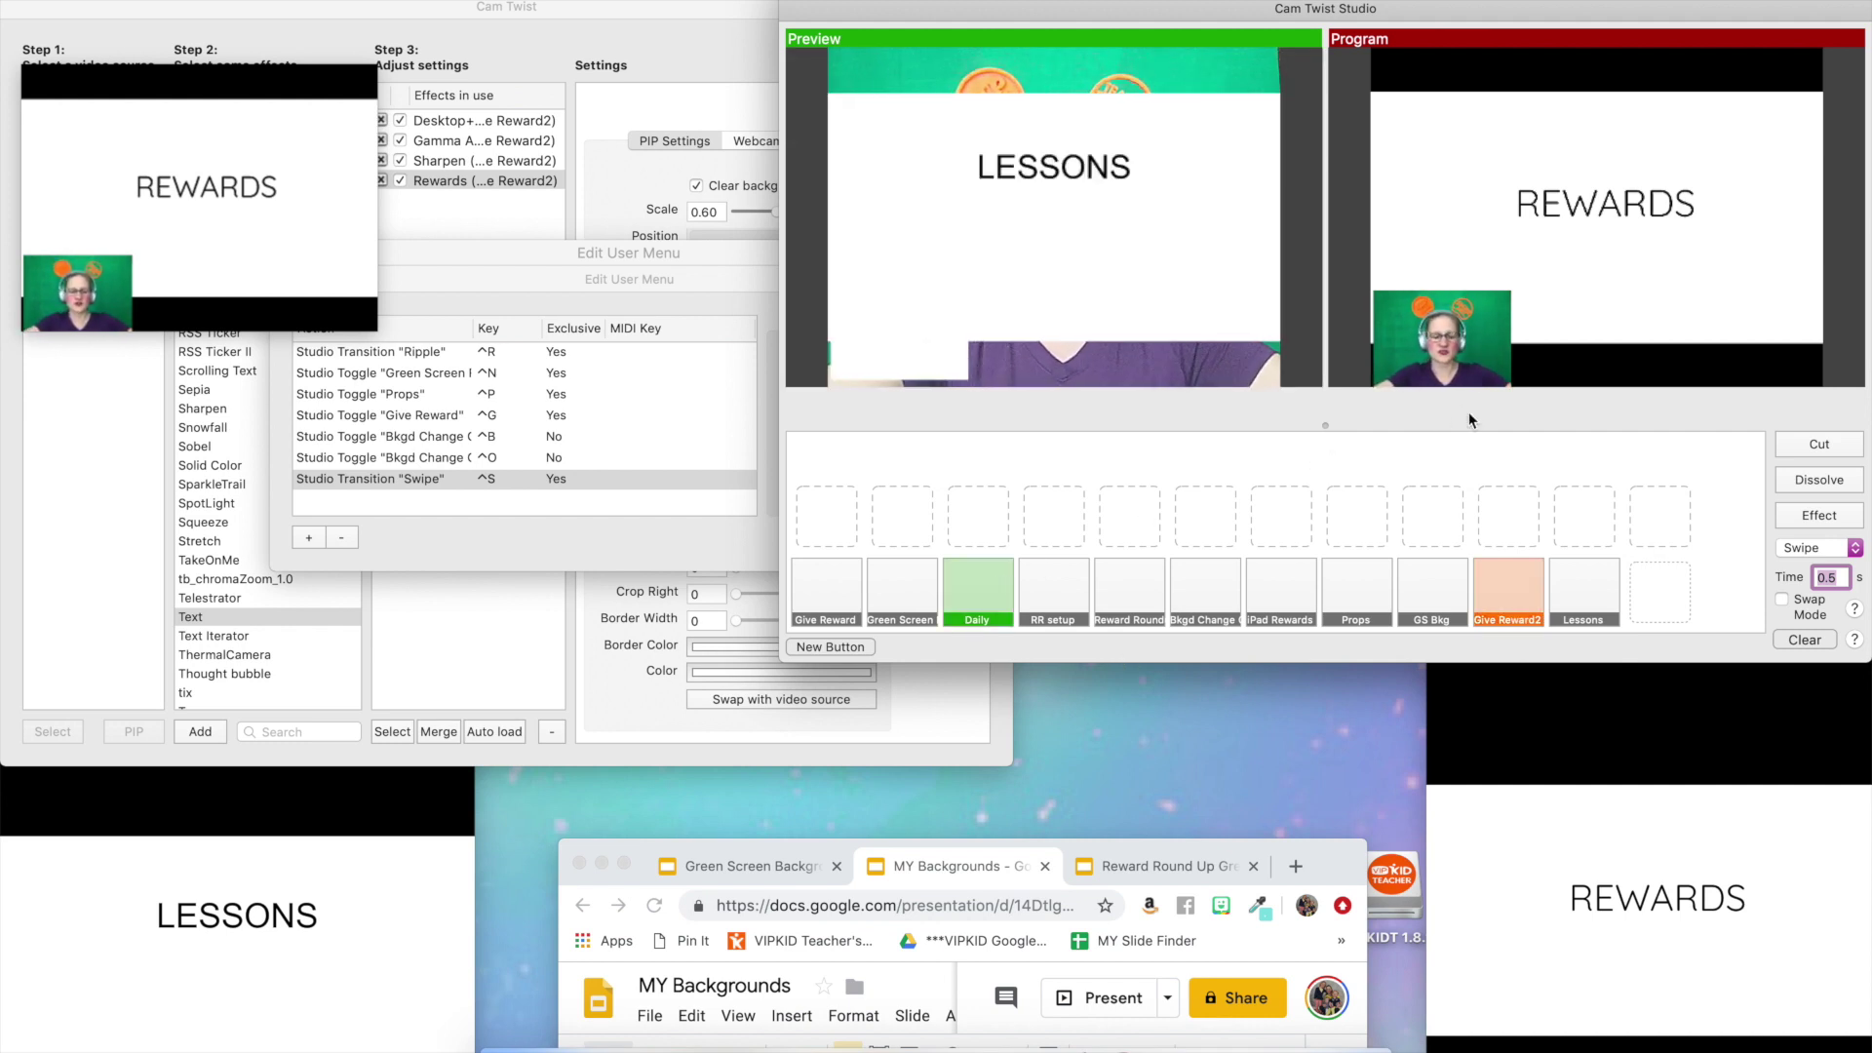
pyautogui.press('BackSpace')
pyautogui.hotkey('ctrl', 's')
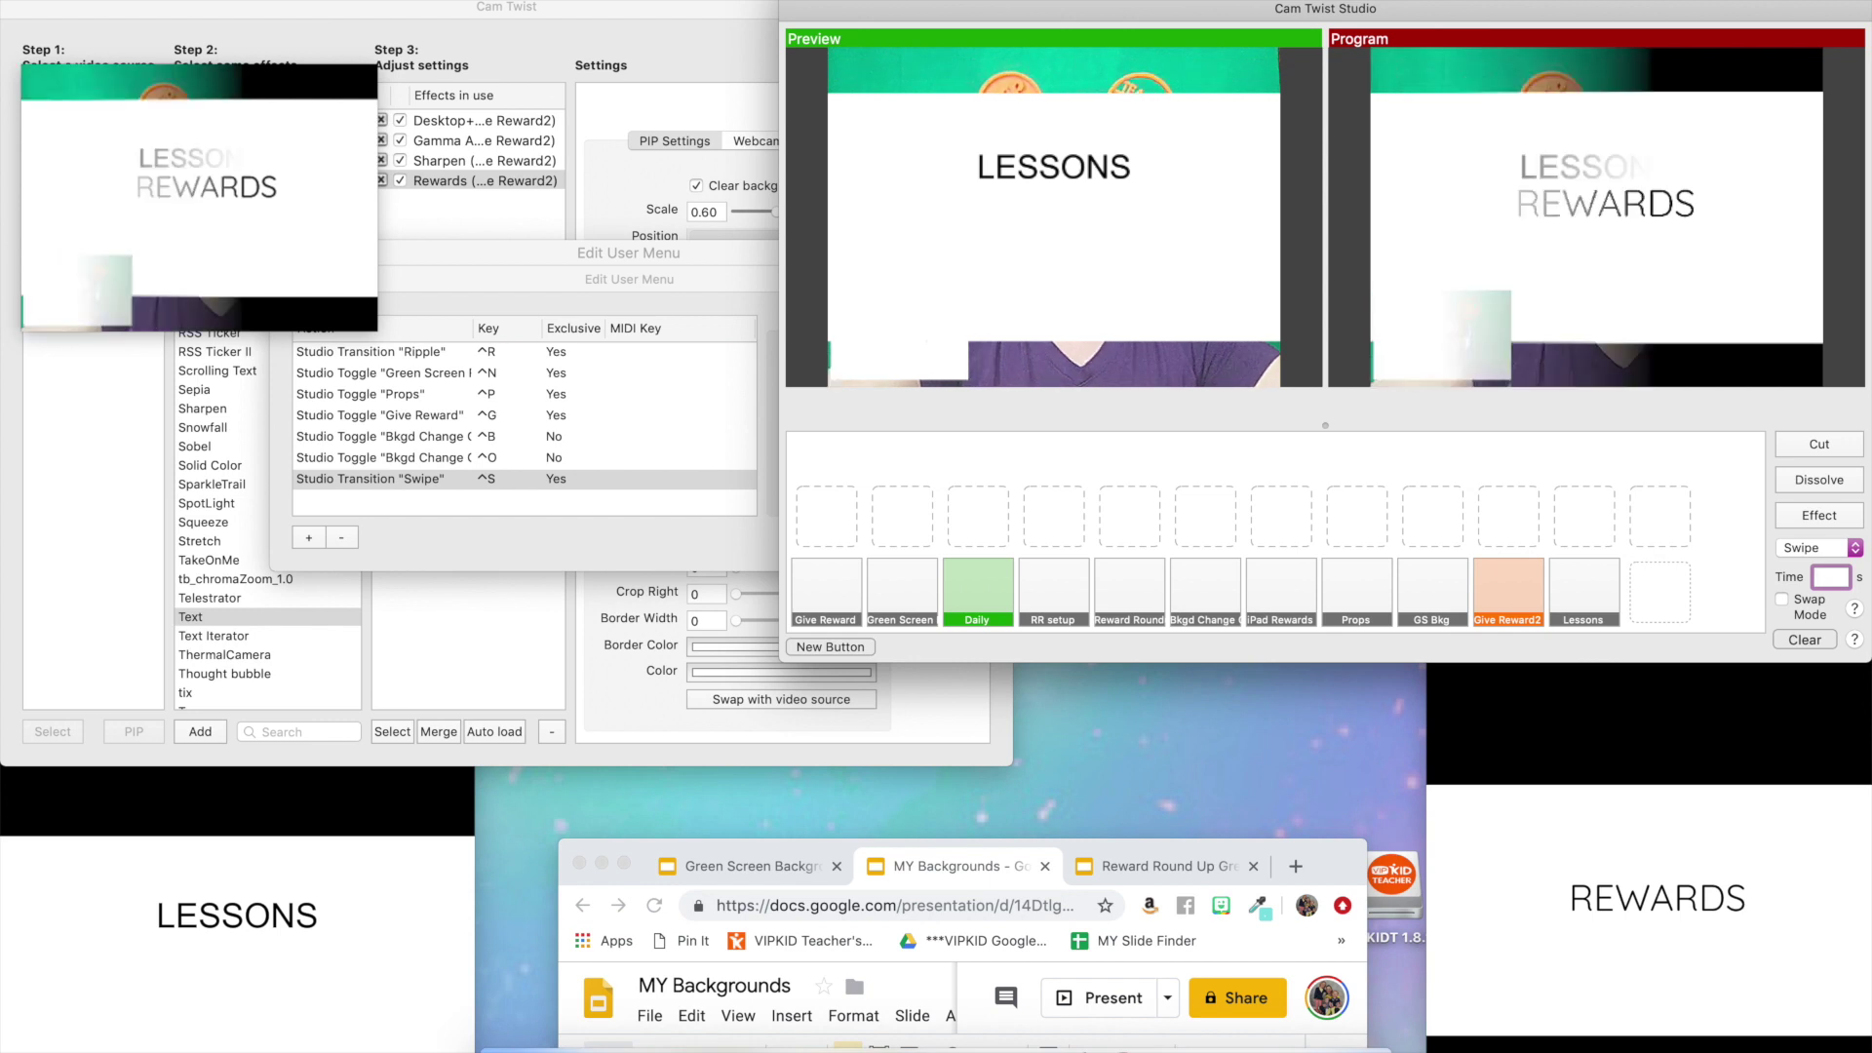
pyautogui.click(706, 380)
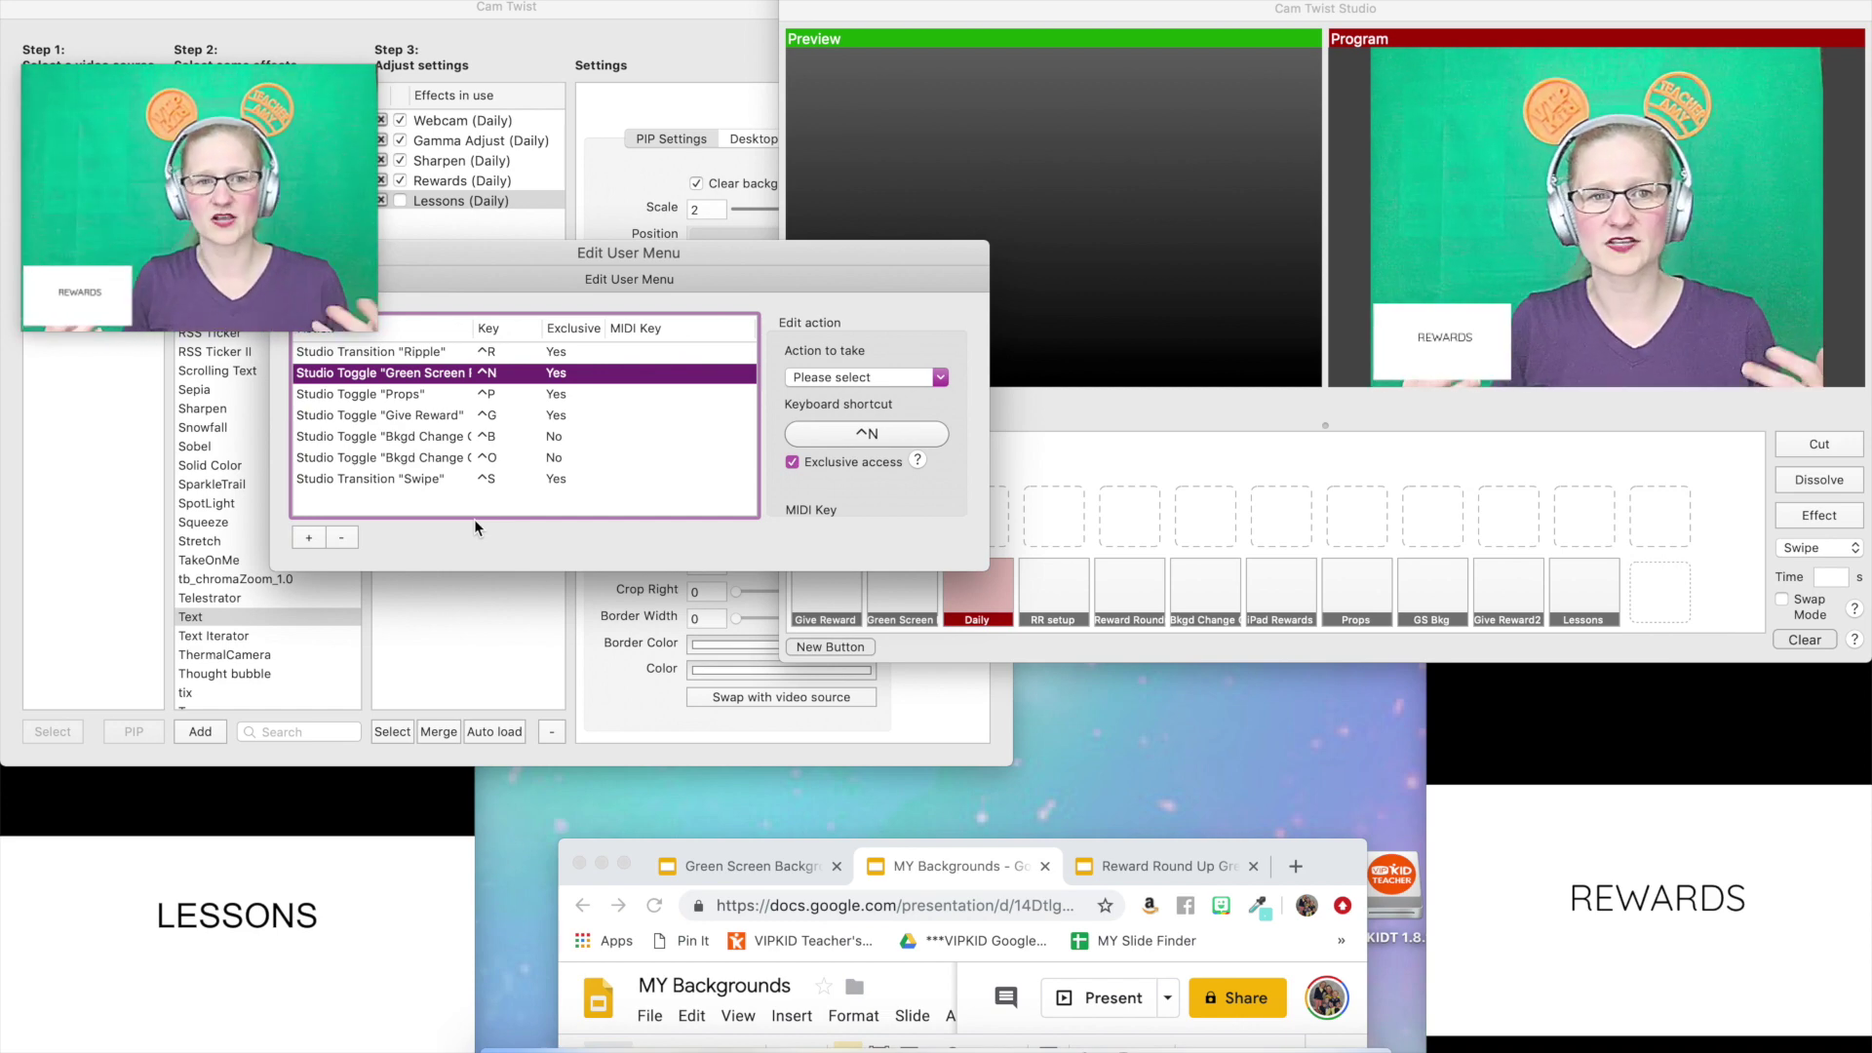
# Add a Studio Toggle 'Daily' action with the ^D shortcut.
pyautogui.click(309, 540)
pyautogui.click(942, 379)
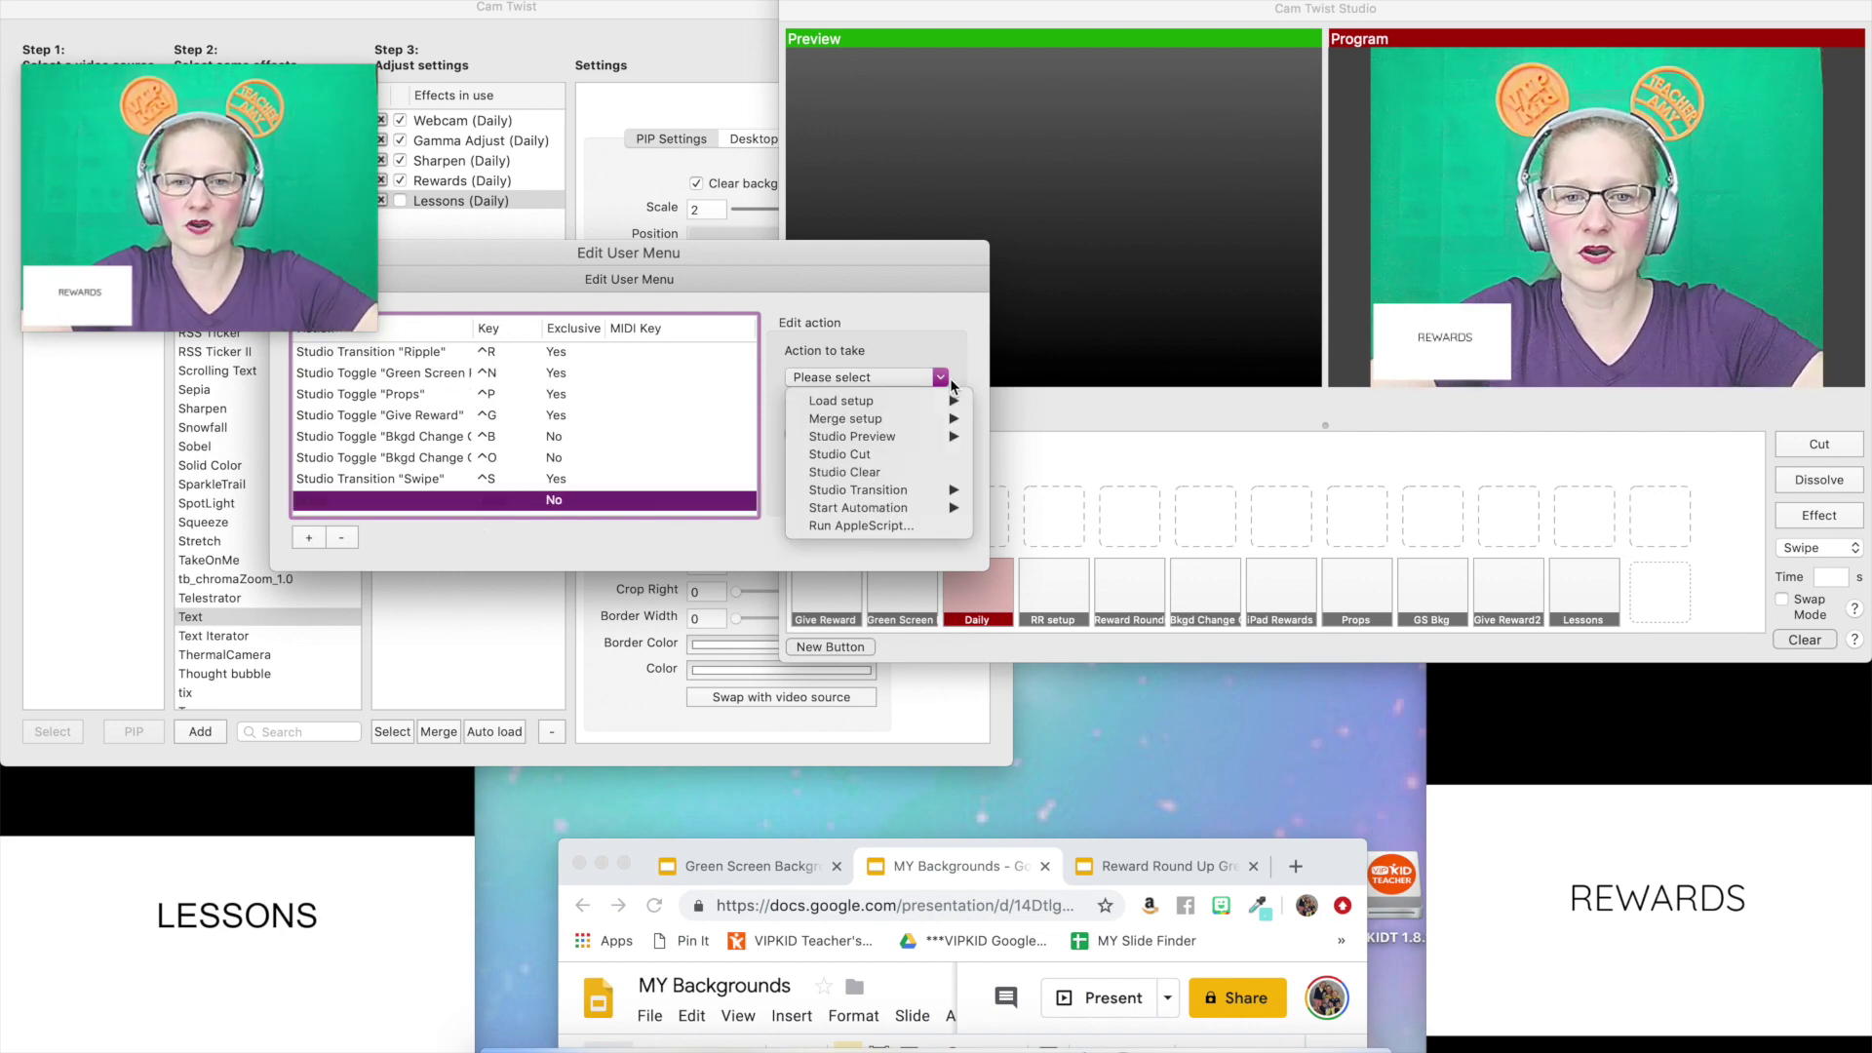
pyautogui.moveTo(900, 444)
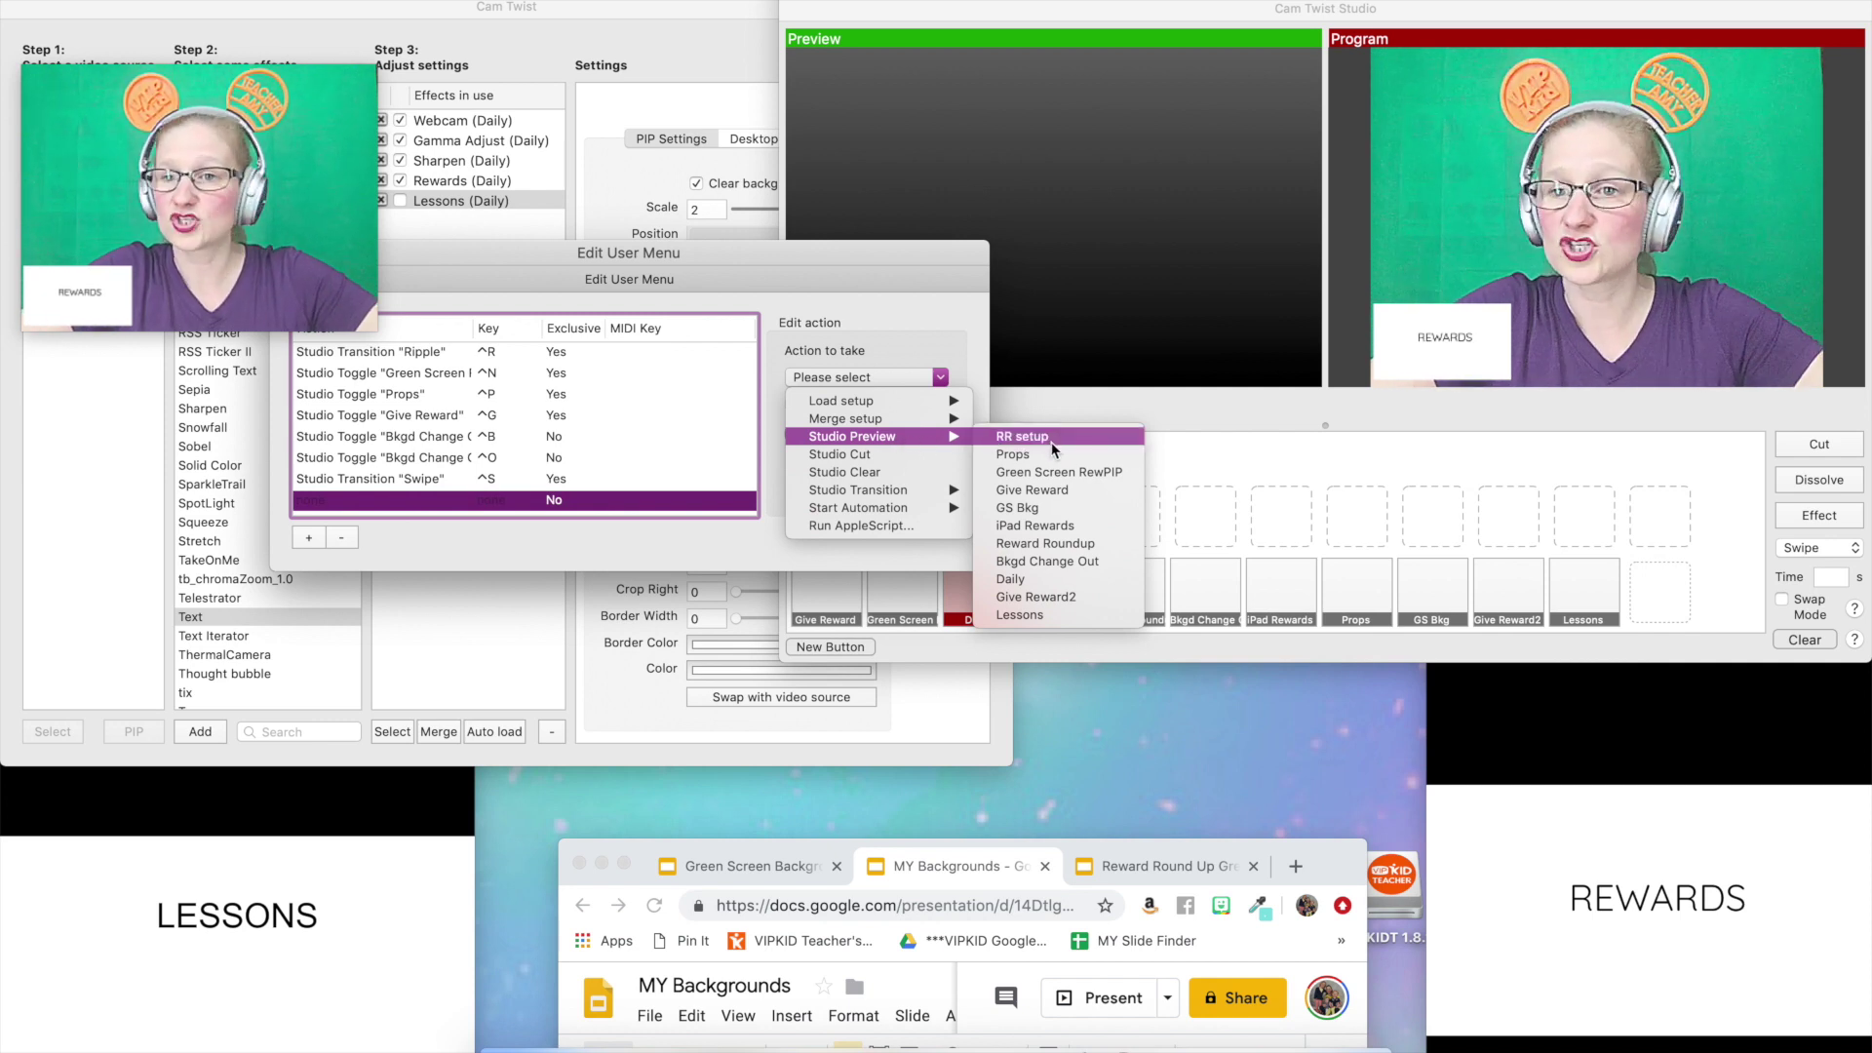
pyautogui.click(1047, 578)
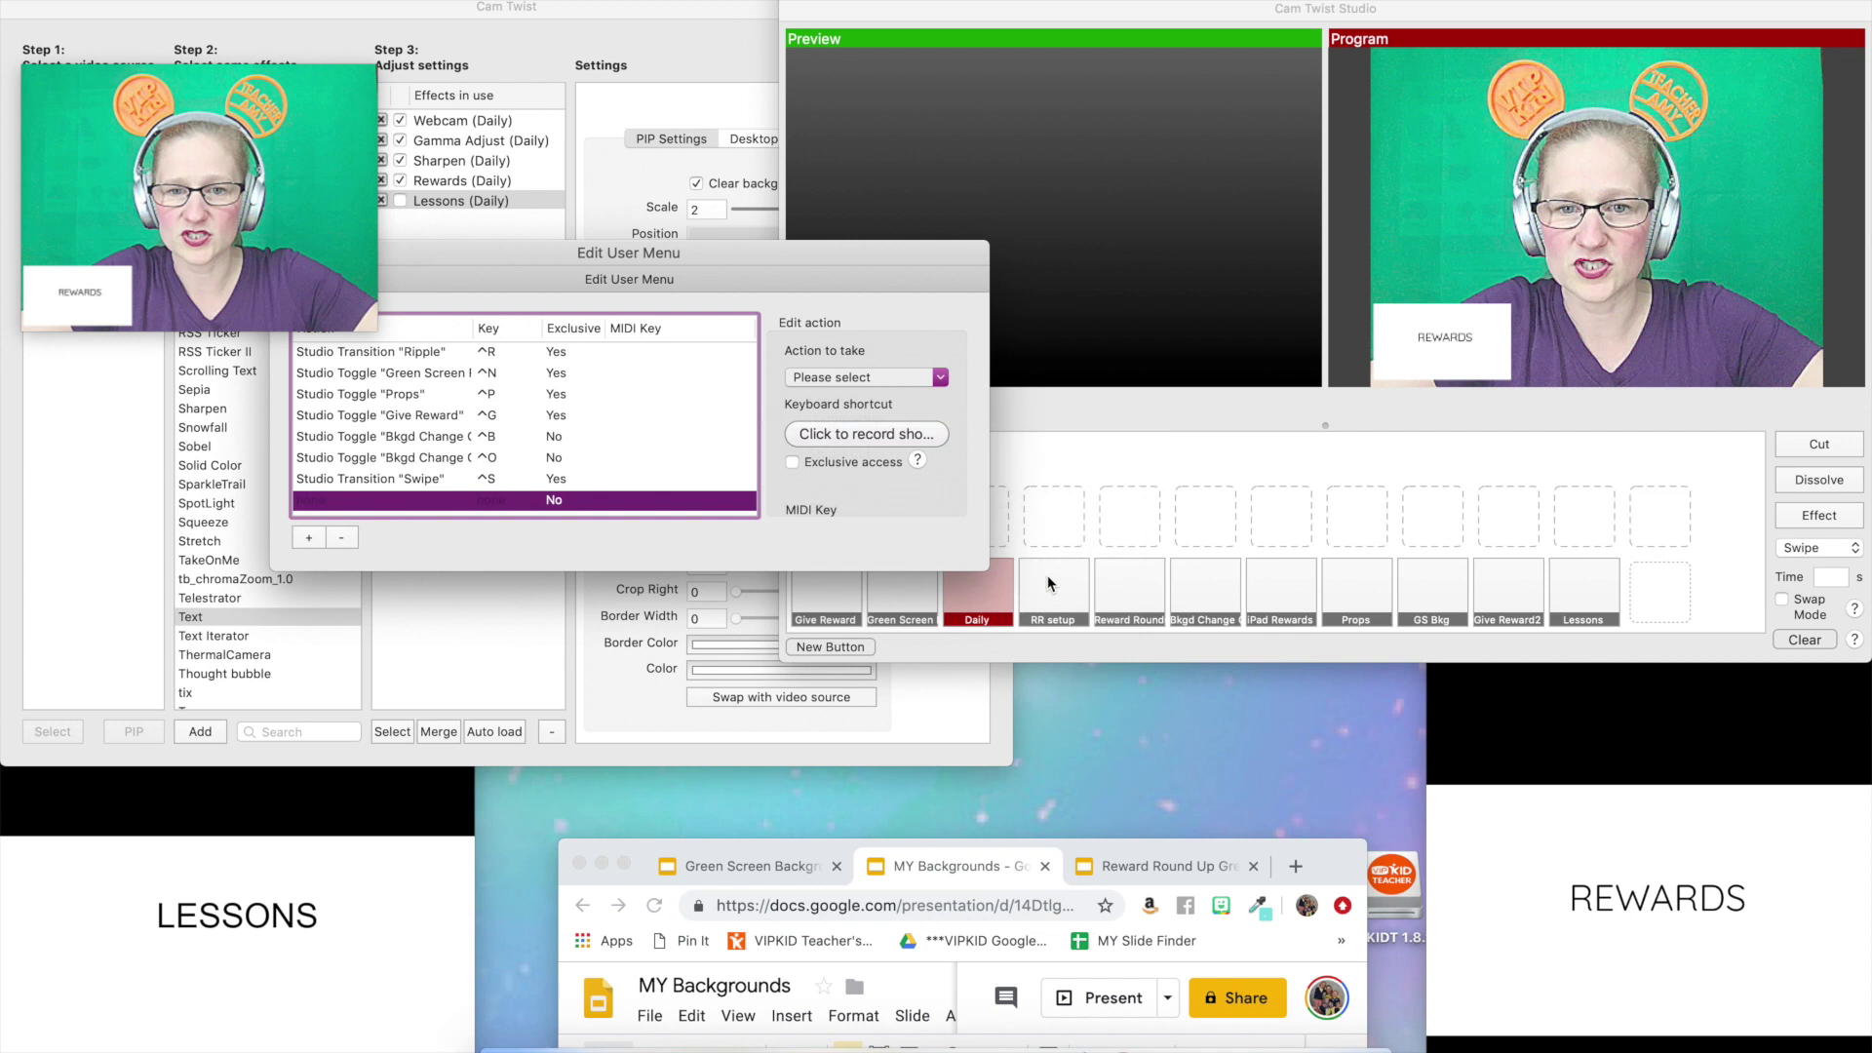
pyautogui.click(874, 436)
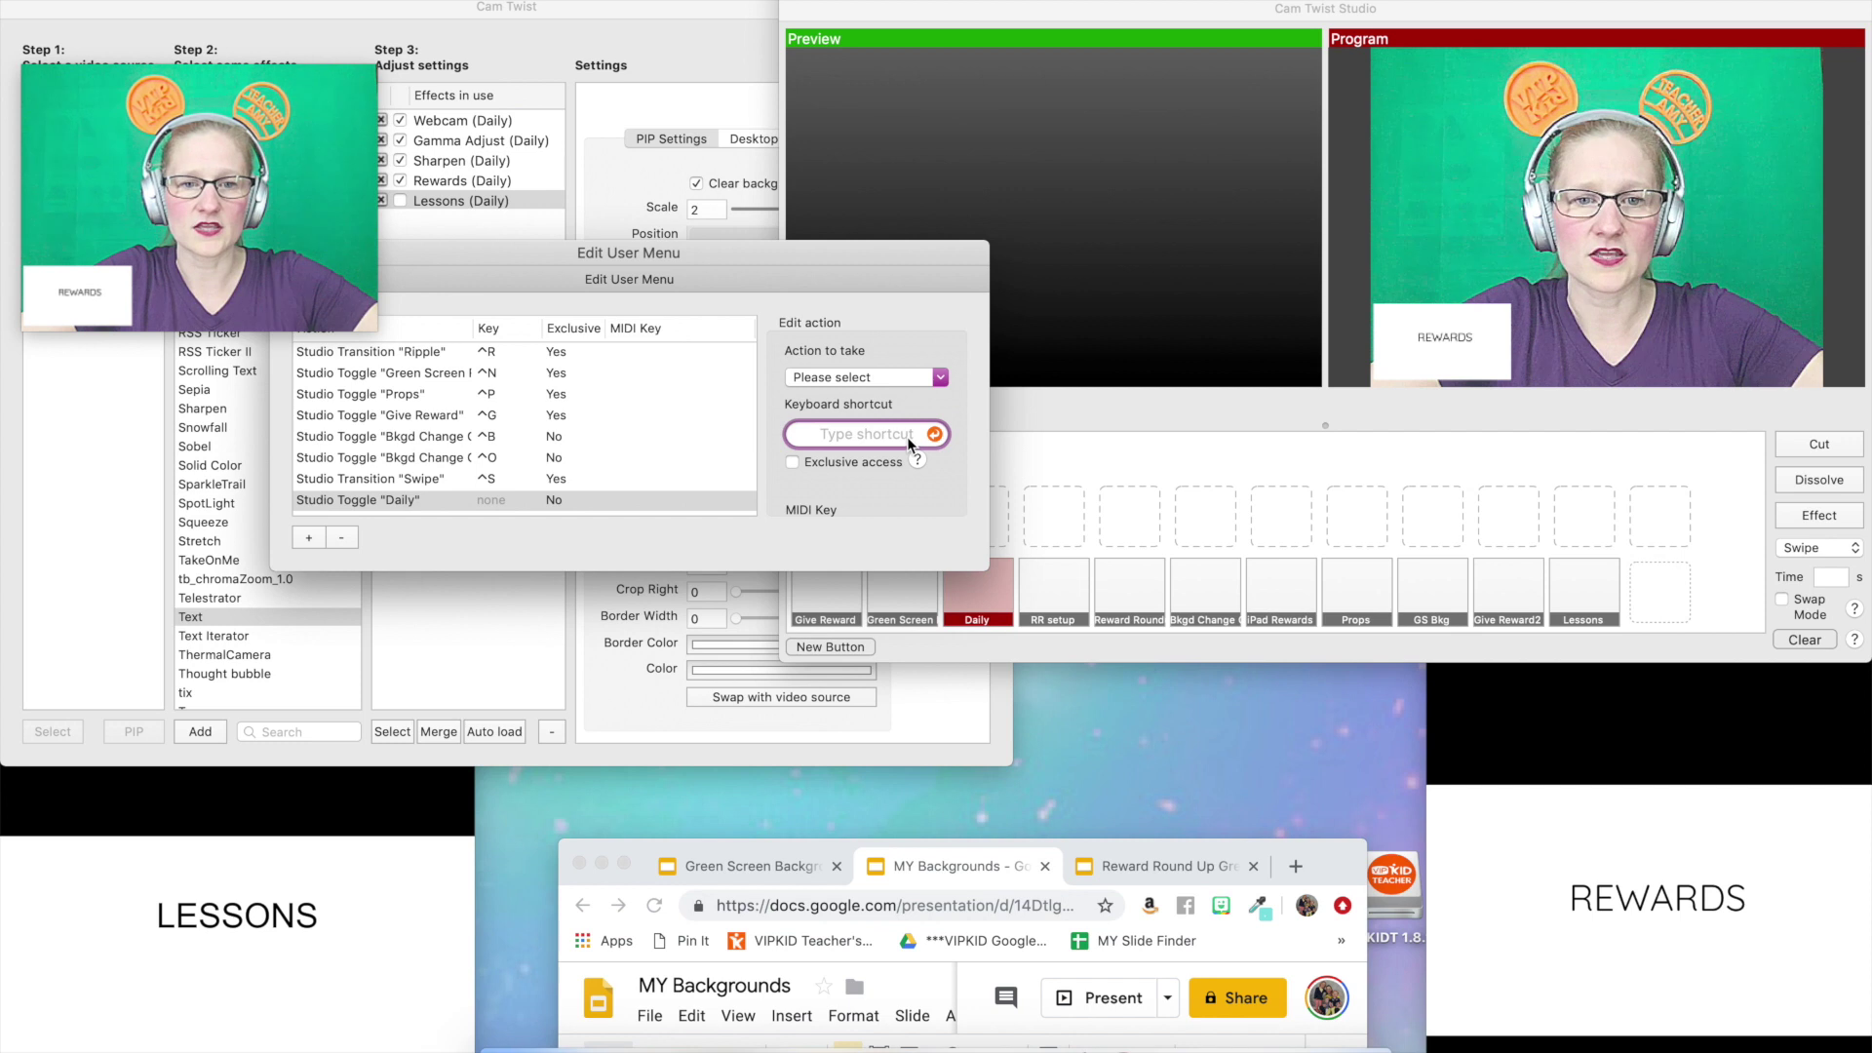
pyautogui.hotkey('ctrl', 'd')
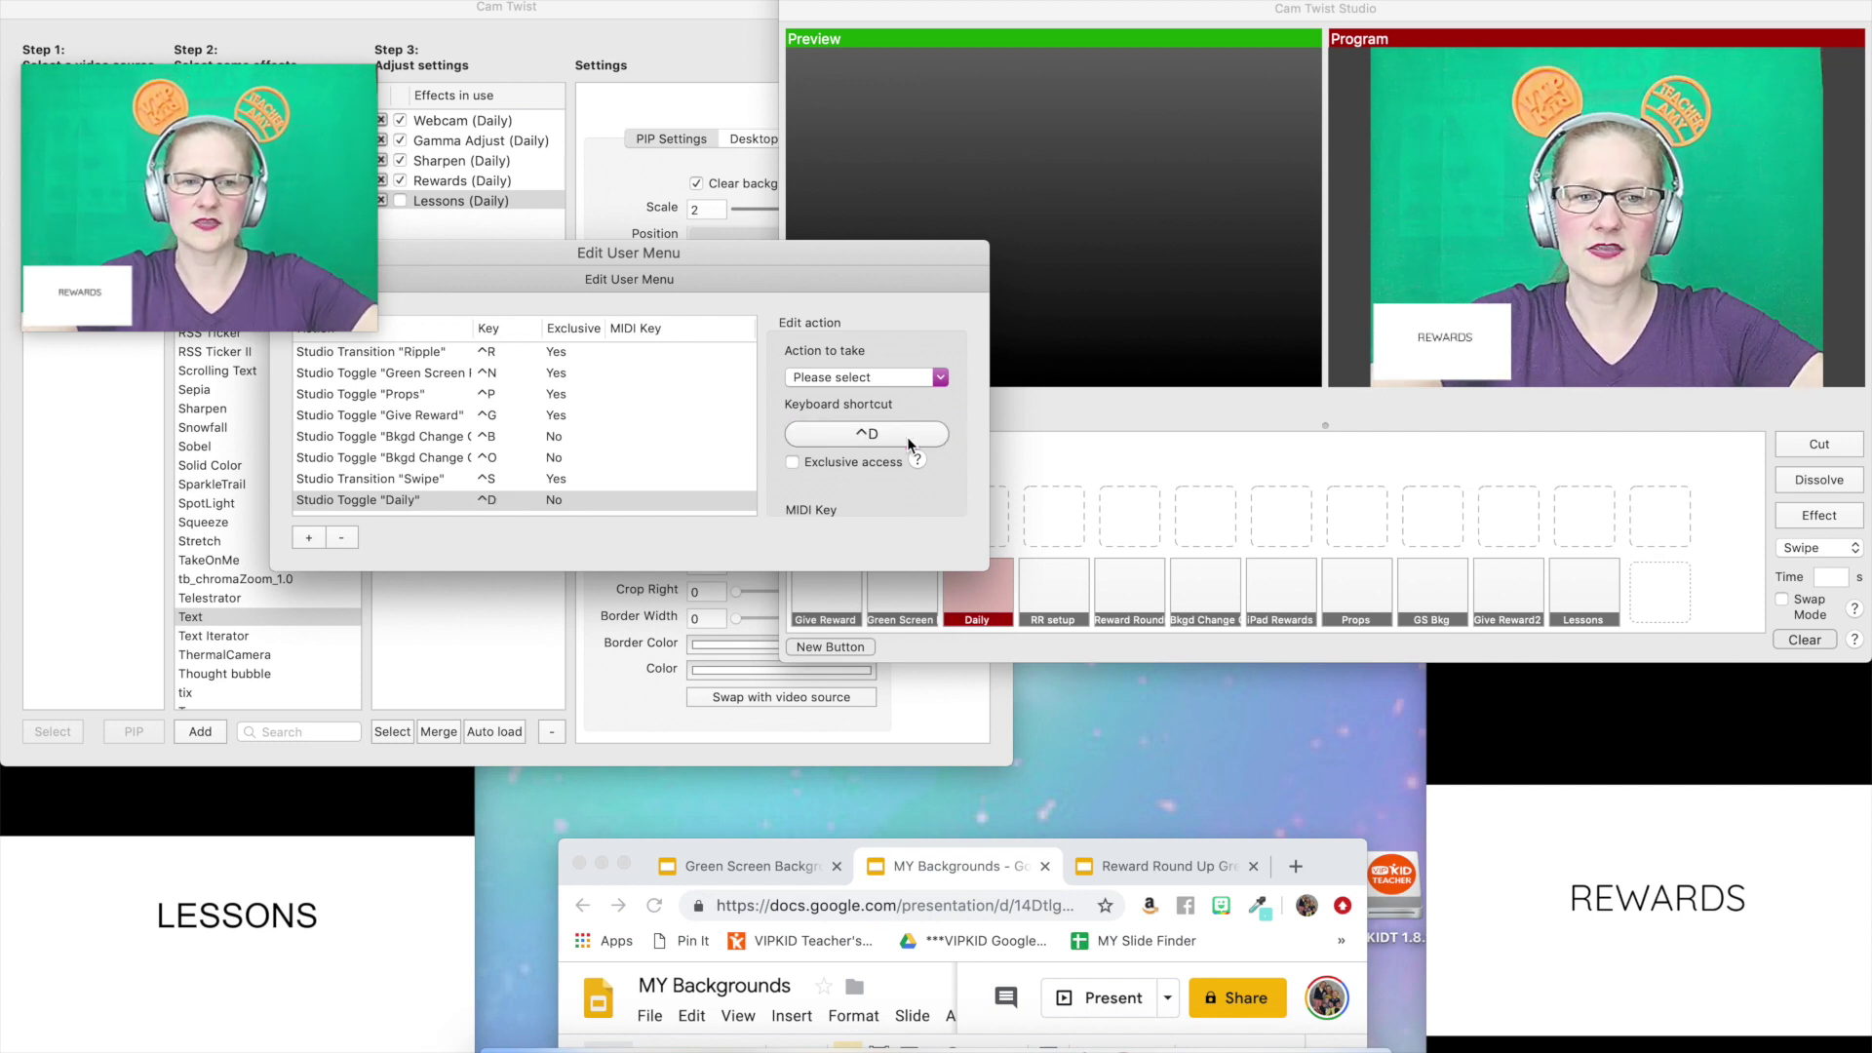
# Assign the ^2 shortcut to the Studio Toggle 'Give Reward2' action.
pyautogui.click(307, 539)
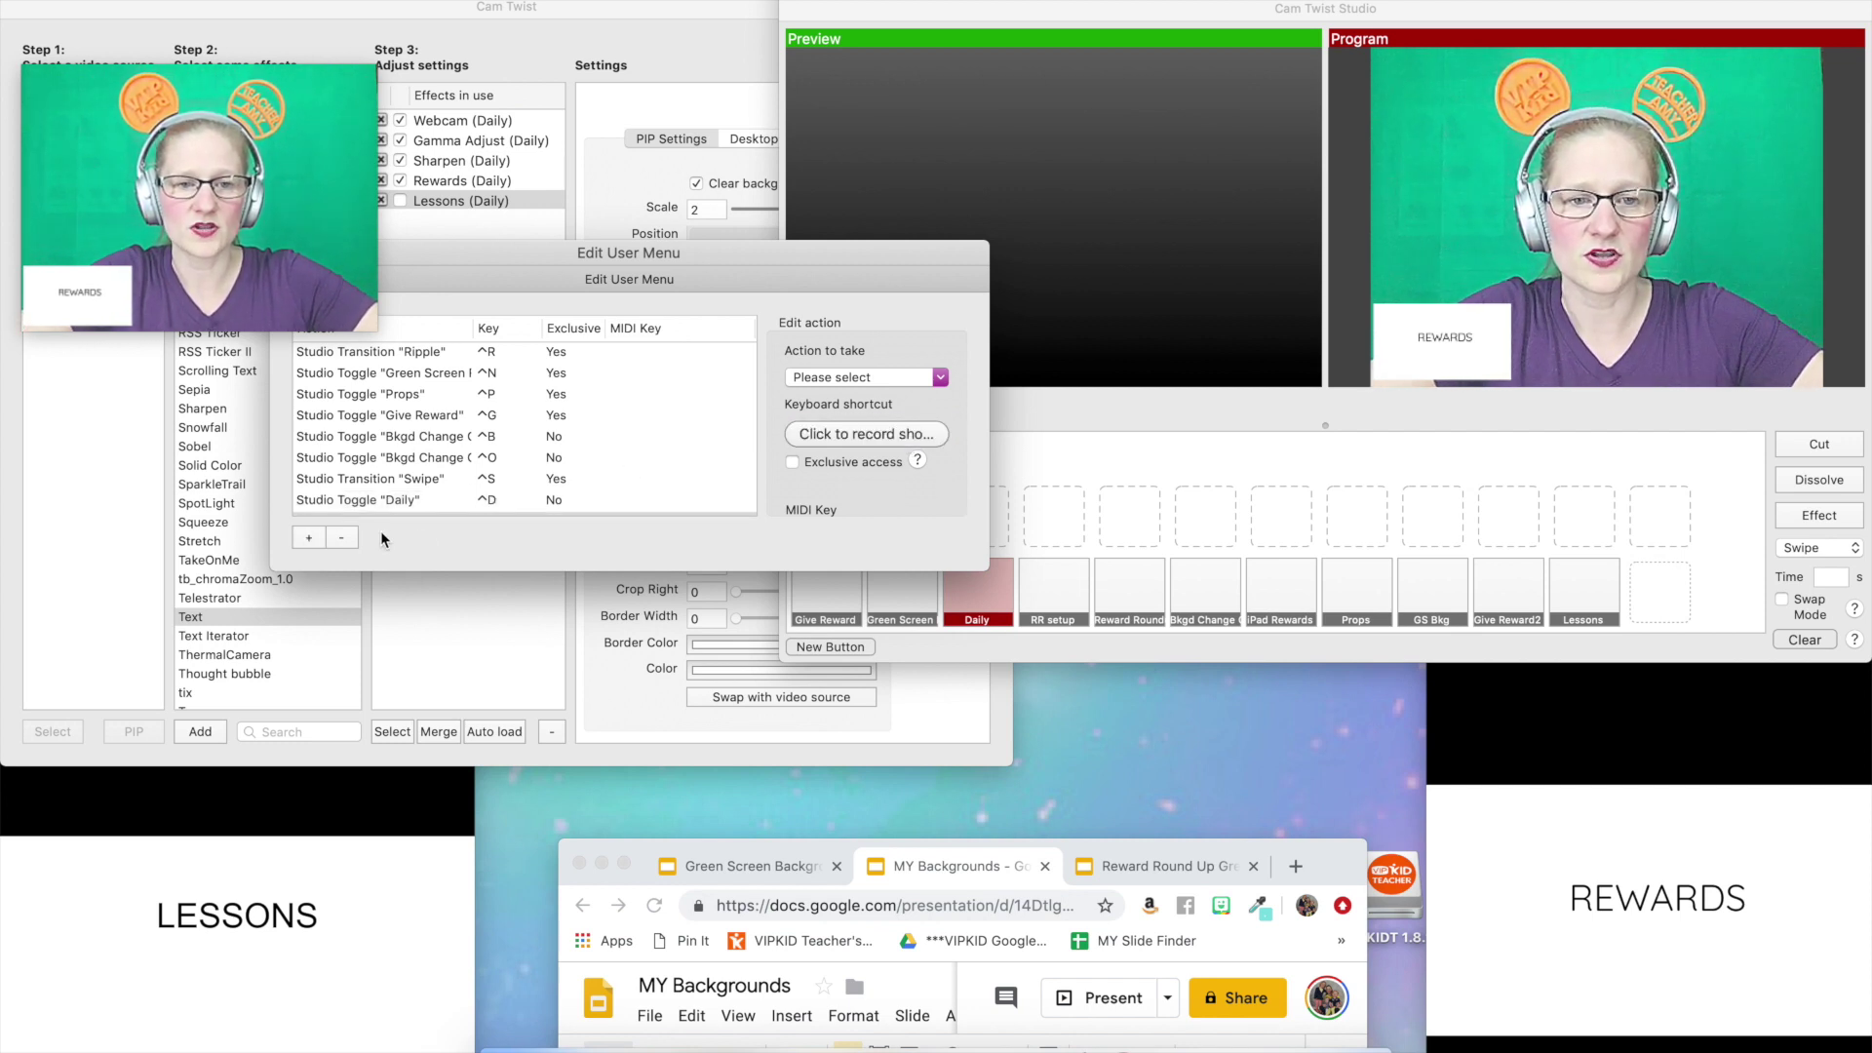
pyautogui.click(942, 381)
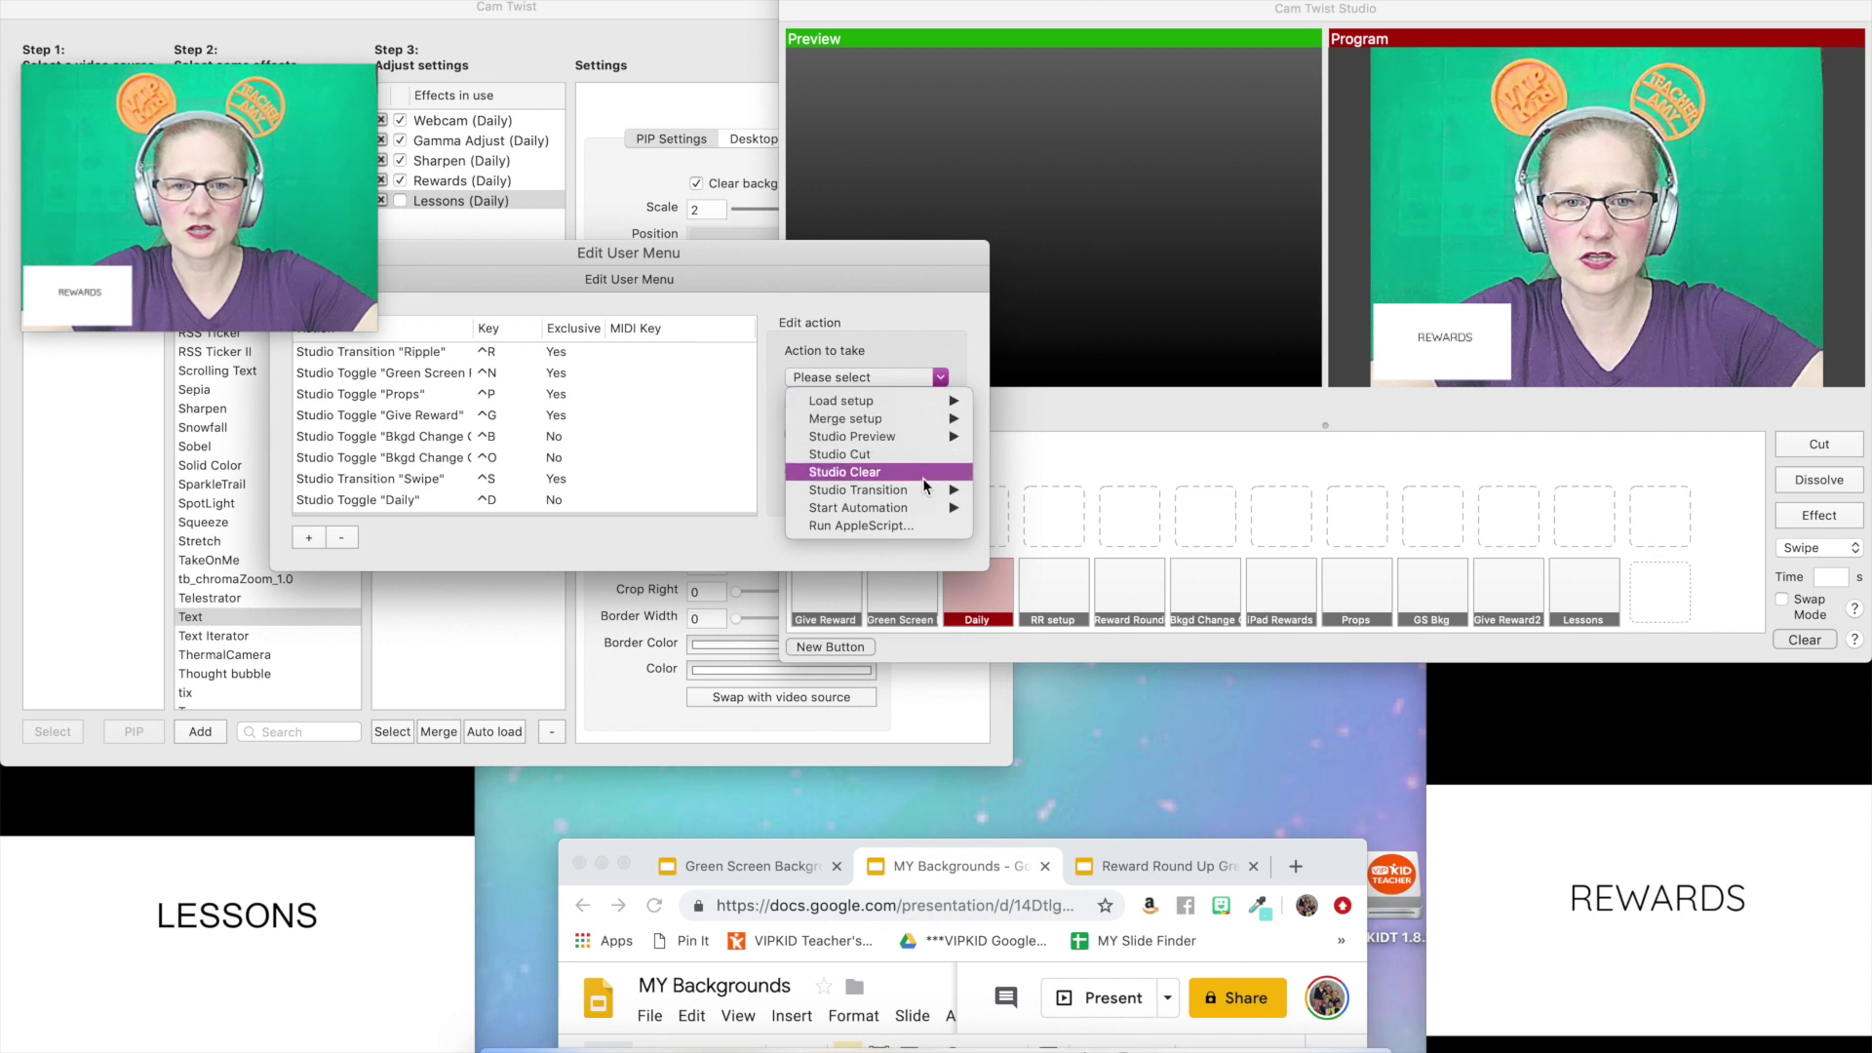
pyautogui.moveTo(926, 439)
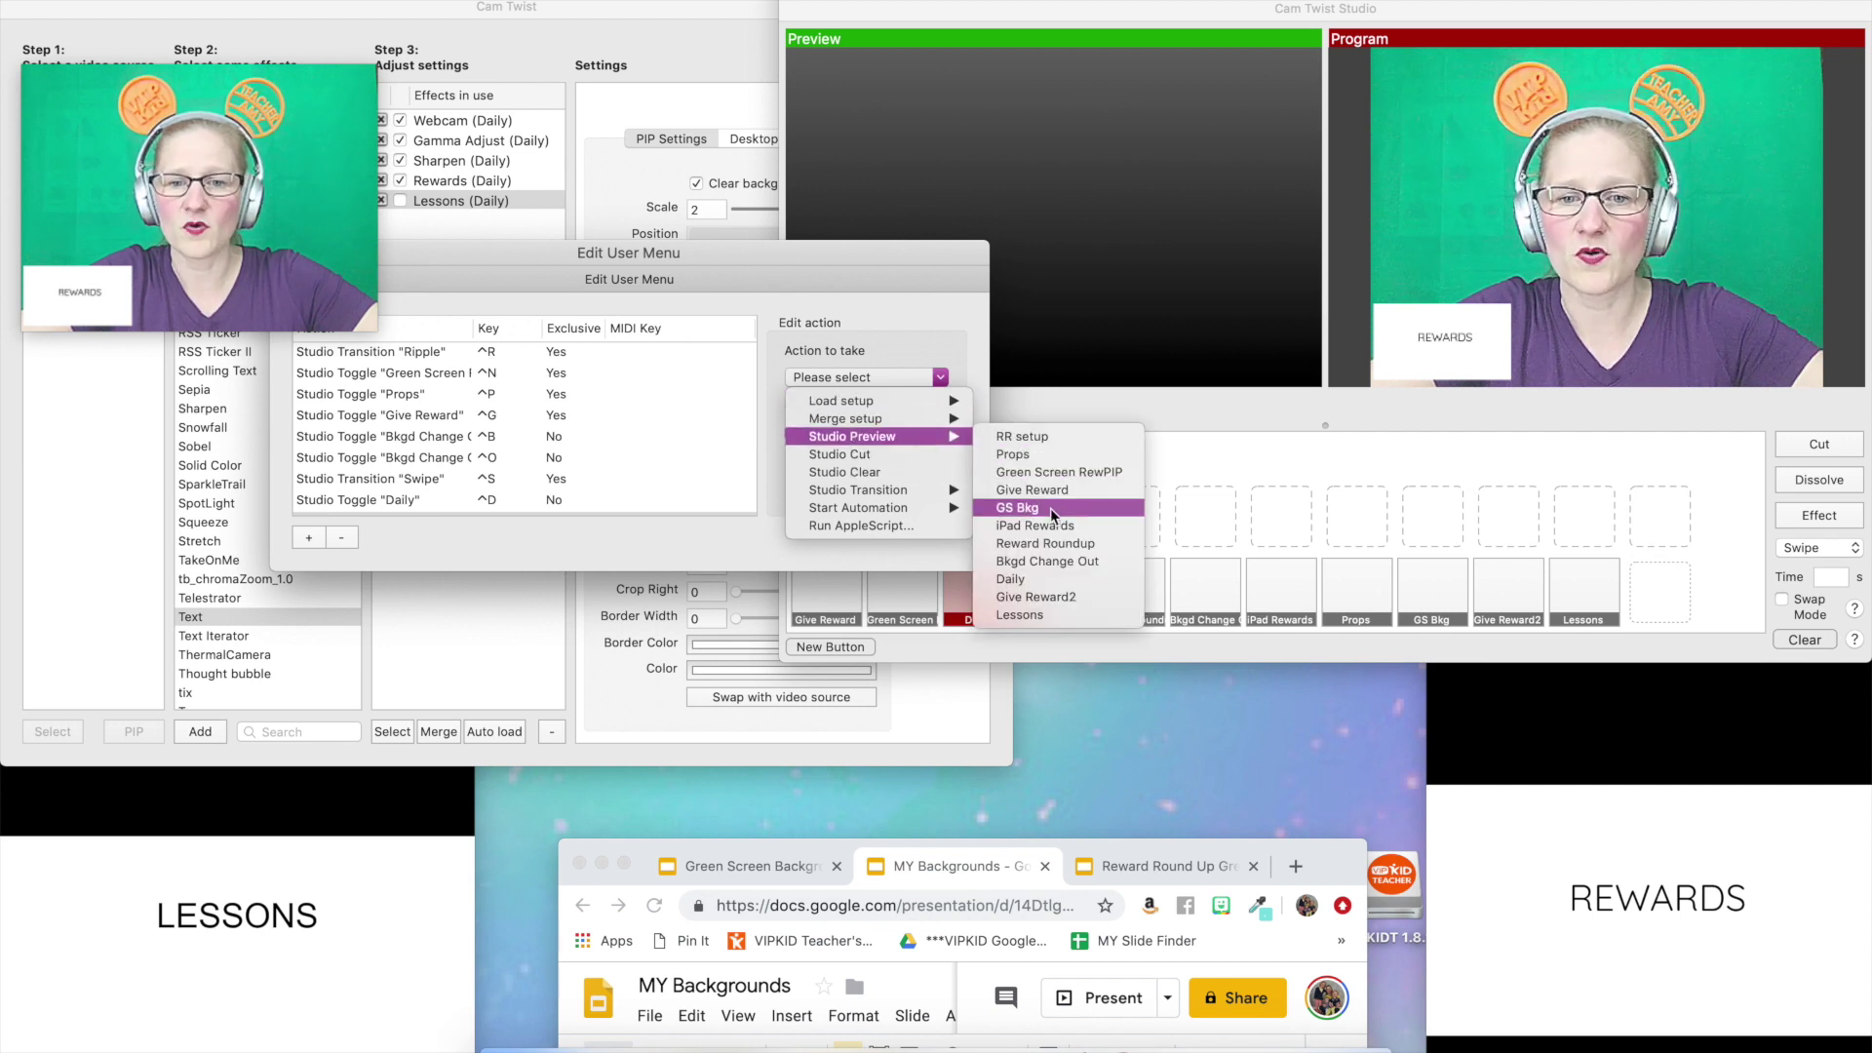
pyautogui.click(1053, 597)
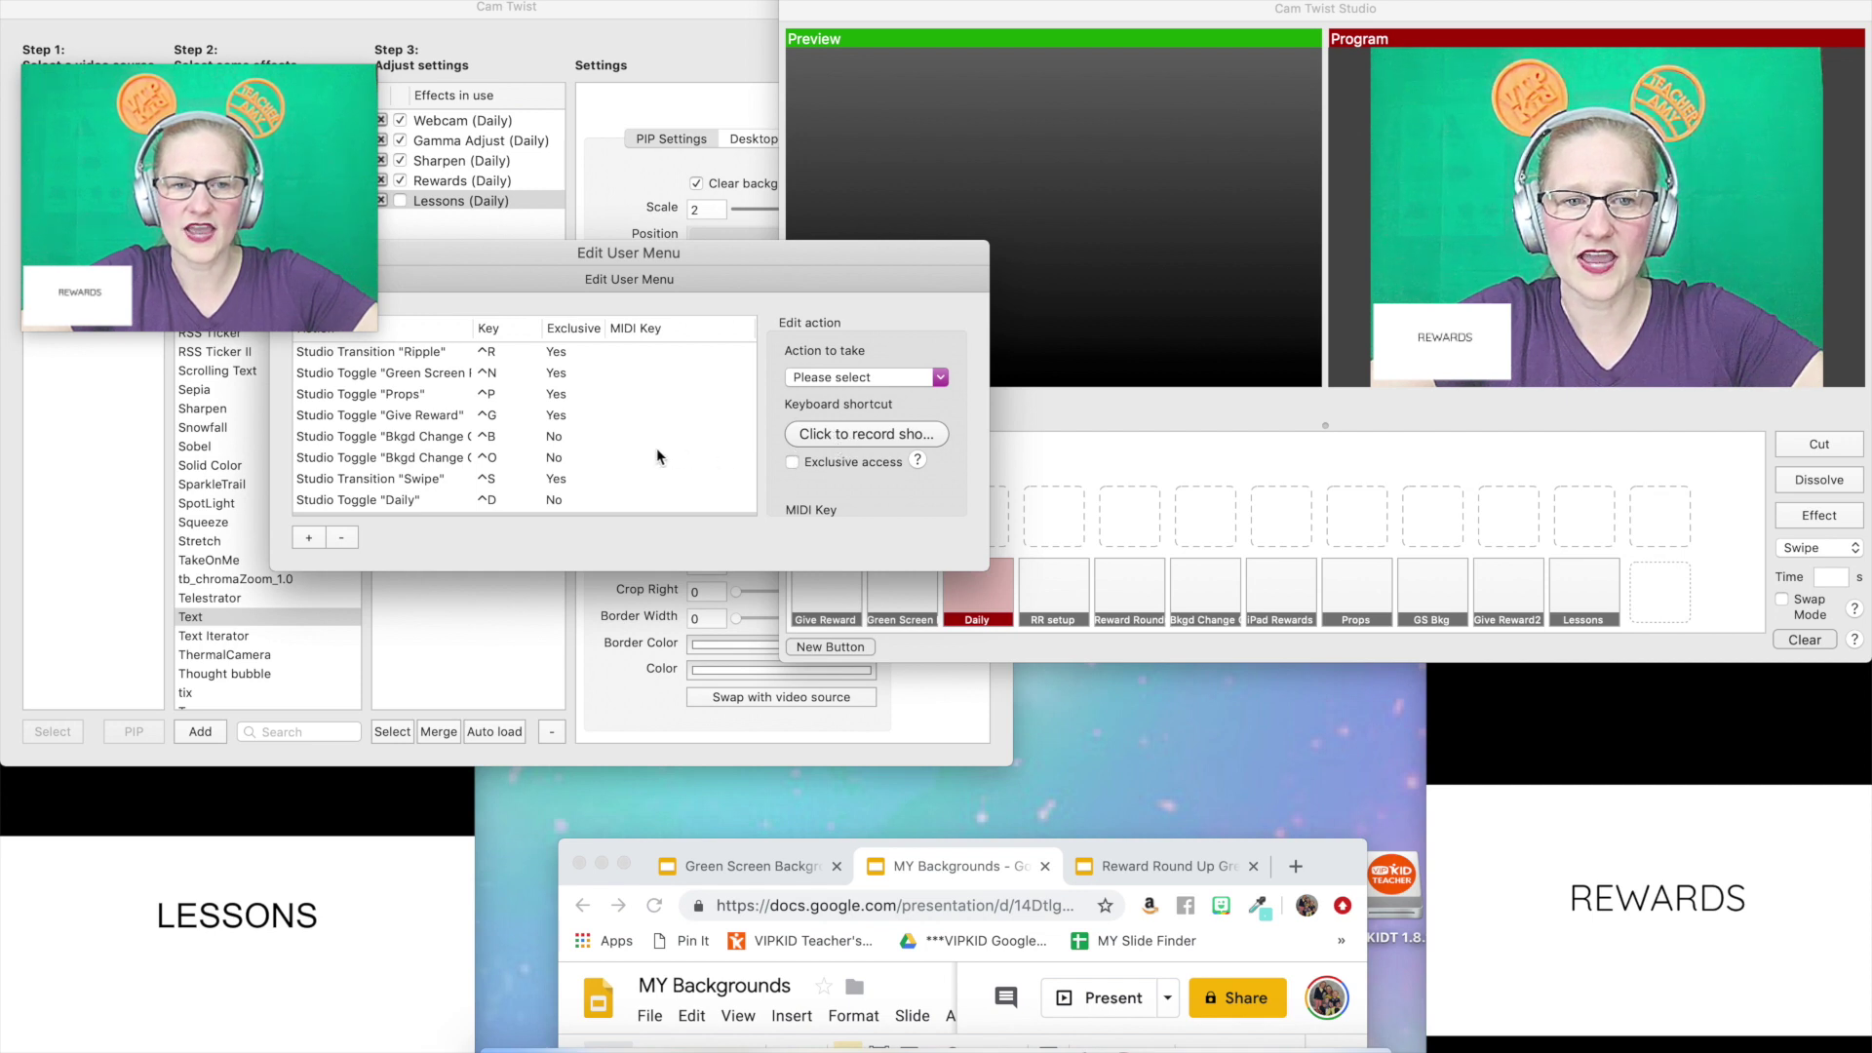
pyautogui.scroll(-1, 658, 447)
pyautogui.click(841, 435)
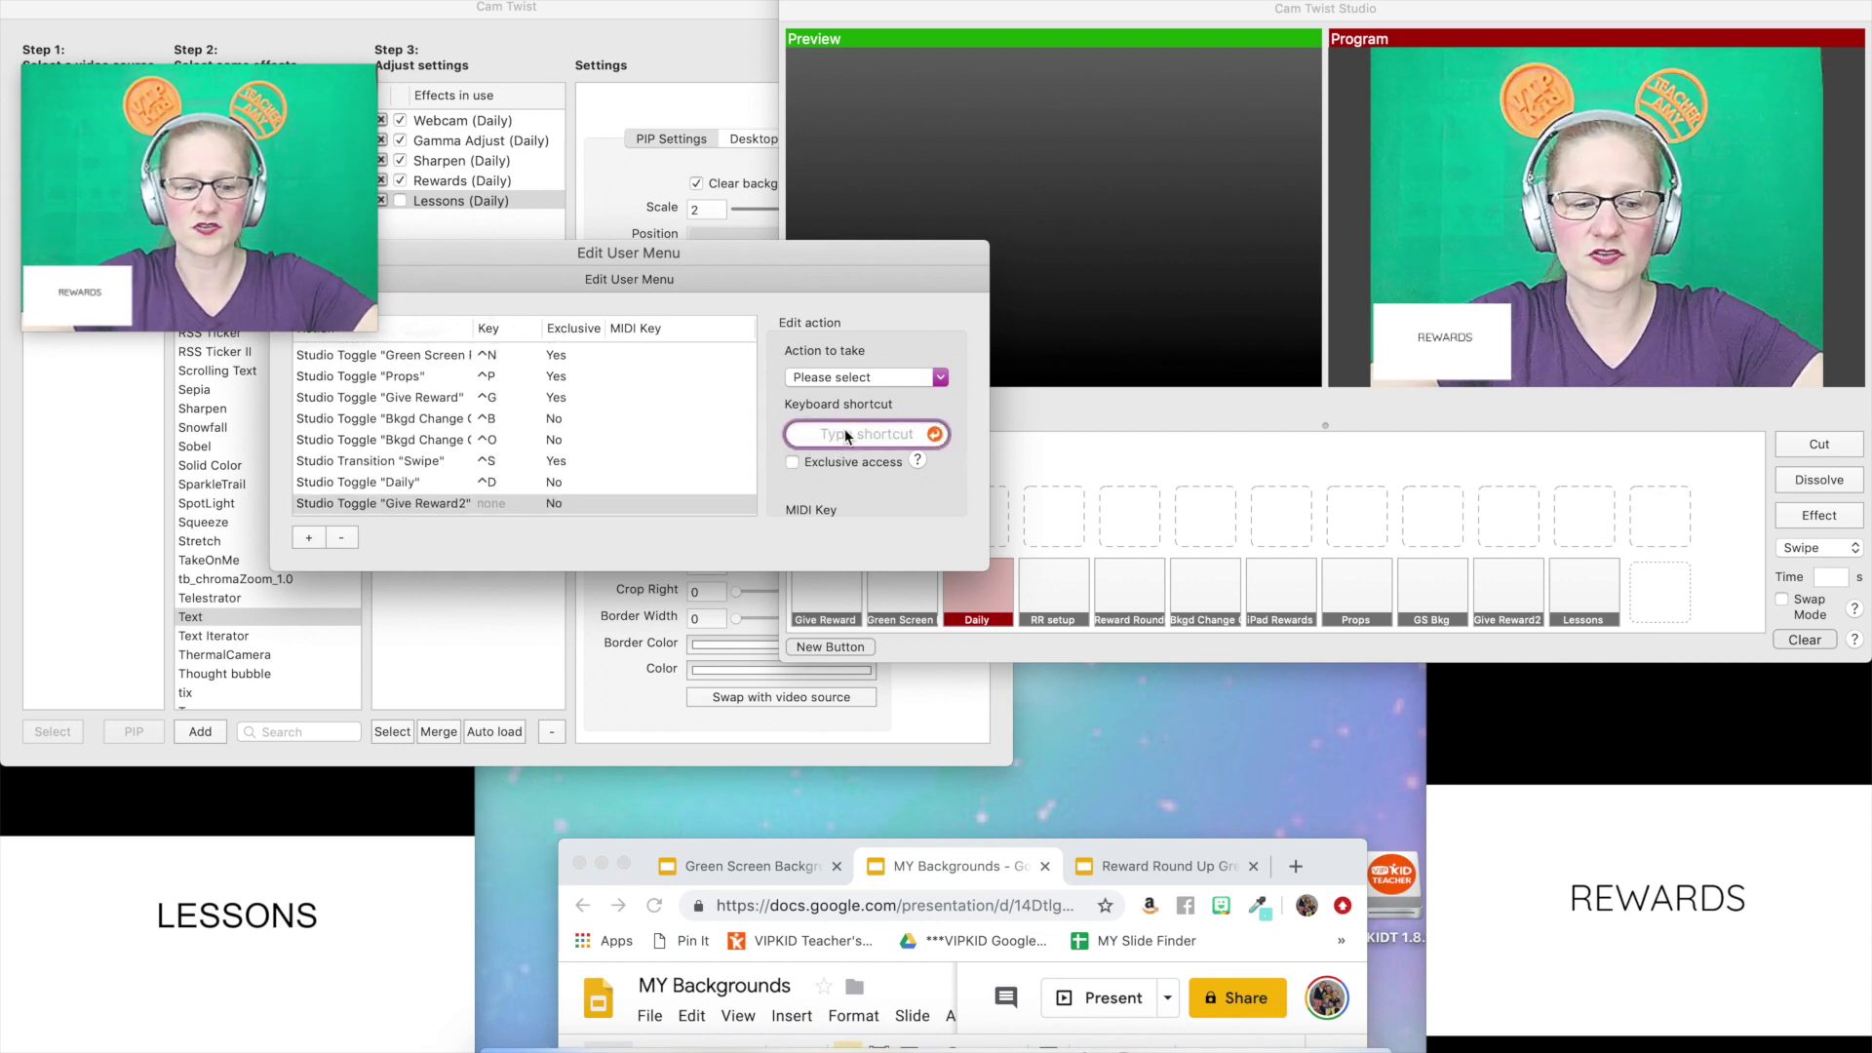
pyautogui.hotkey('ctrl', '2')
# Turn on exclusive access for the Give Reward2 and Daily toggles.
pyautogui.scroll(-1, 675, 454)
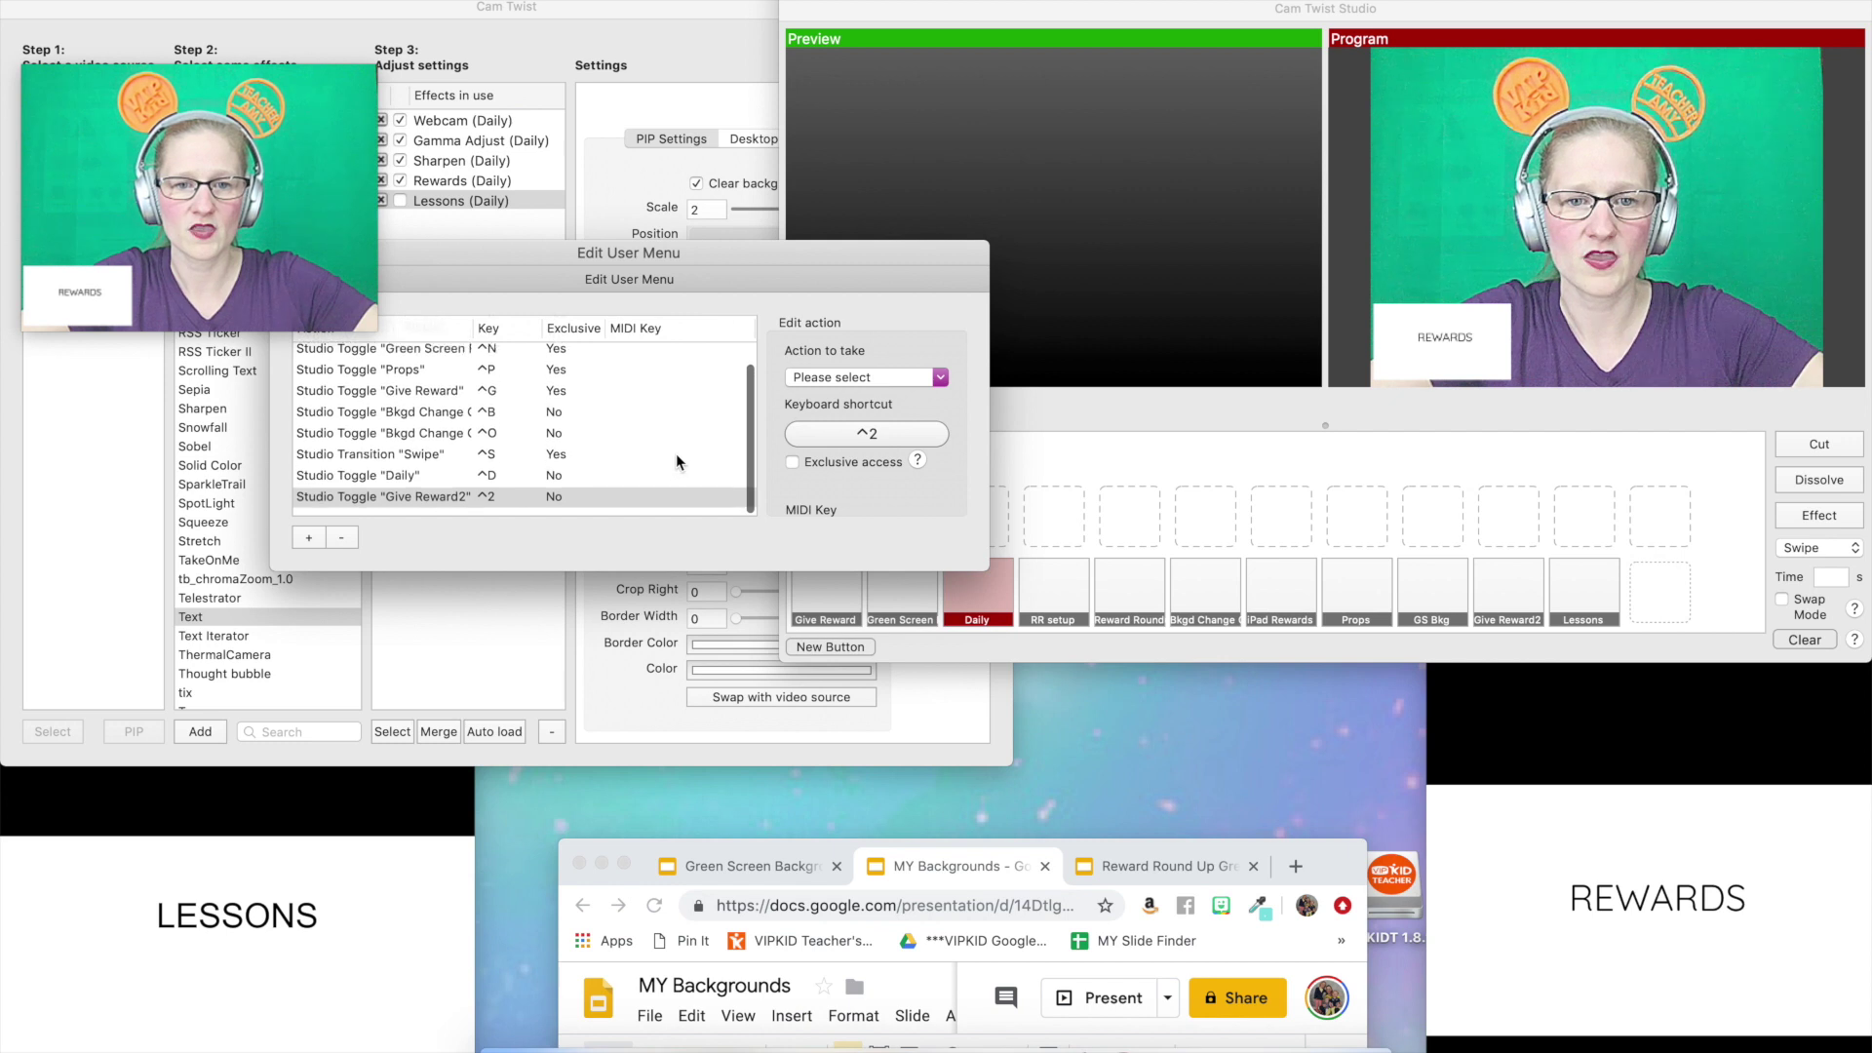
pyautogui.click(793, 464)
pyautogui.click(572, 480)
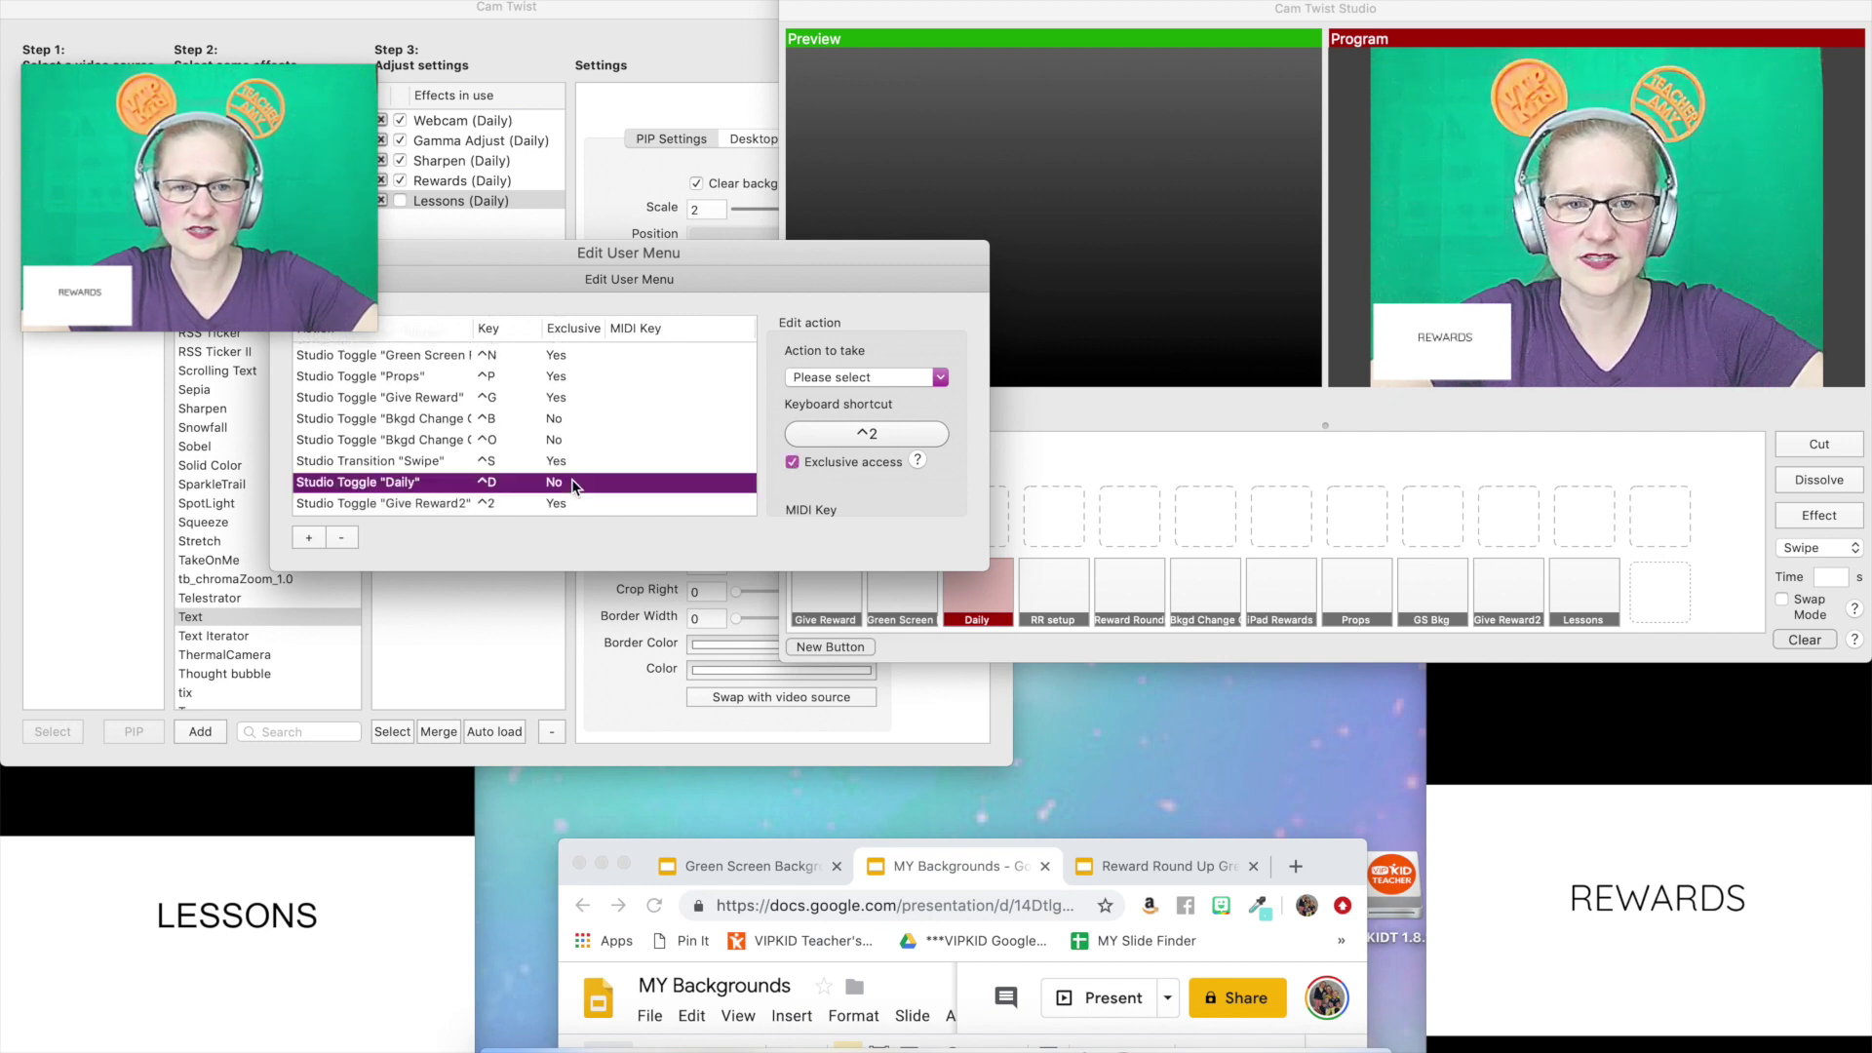
pyautogui.click(794, 465)
pyautogui.click(543, 505)
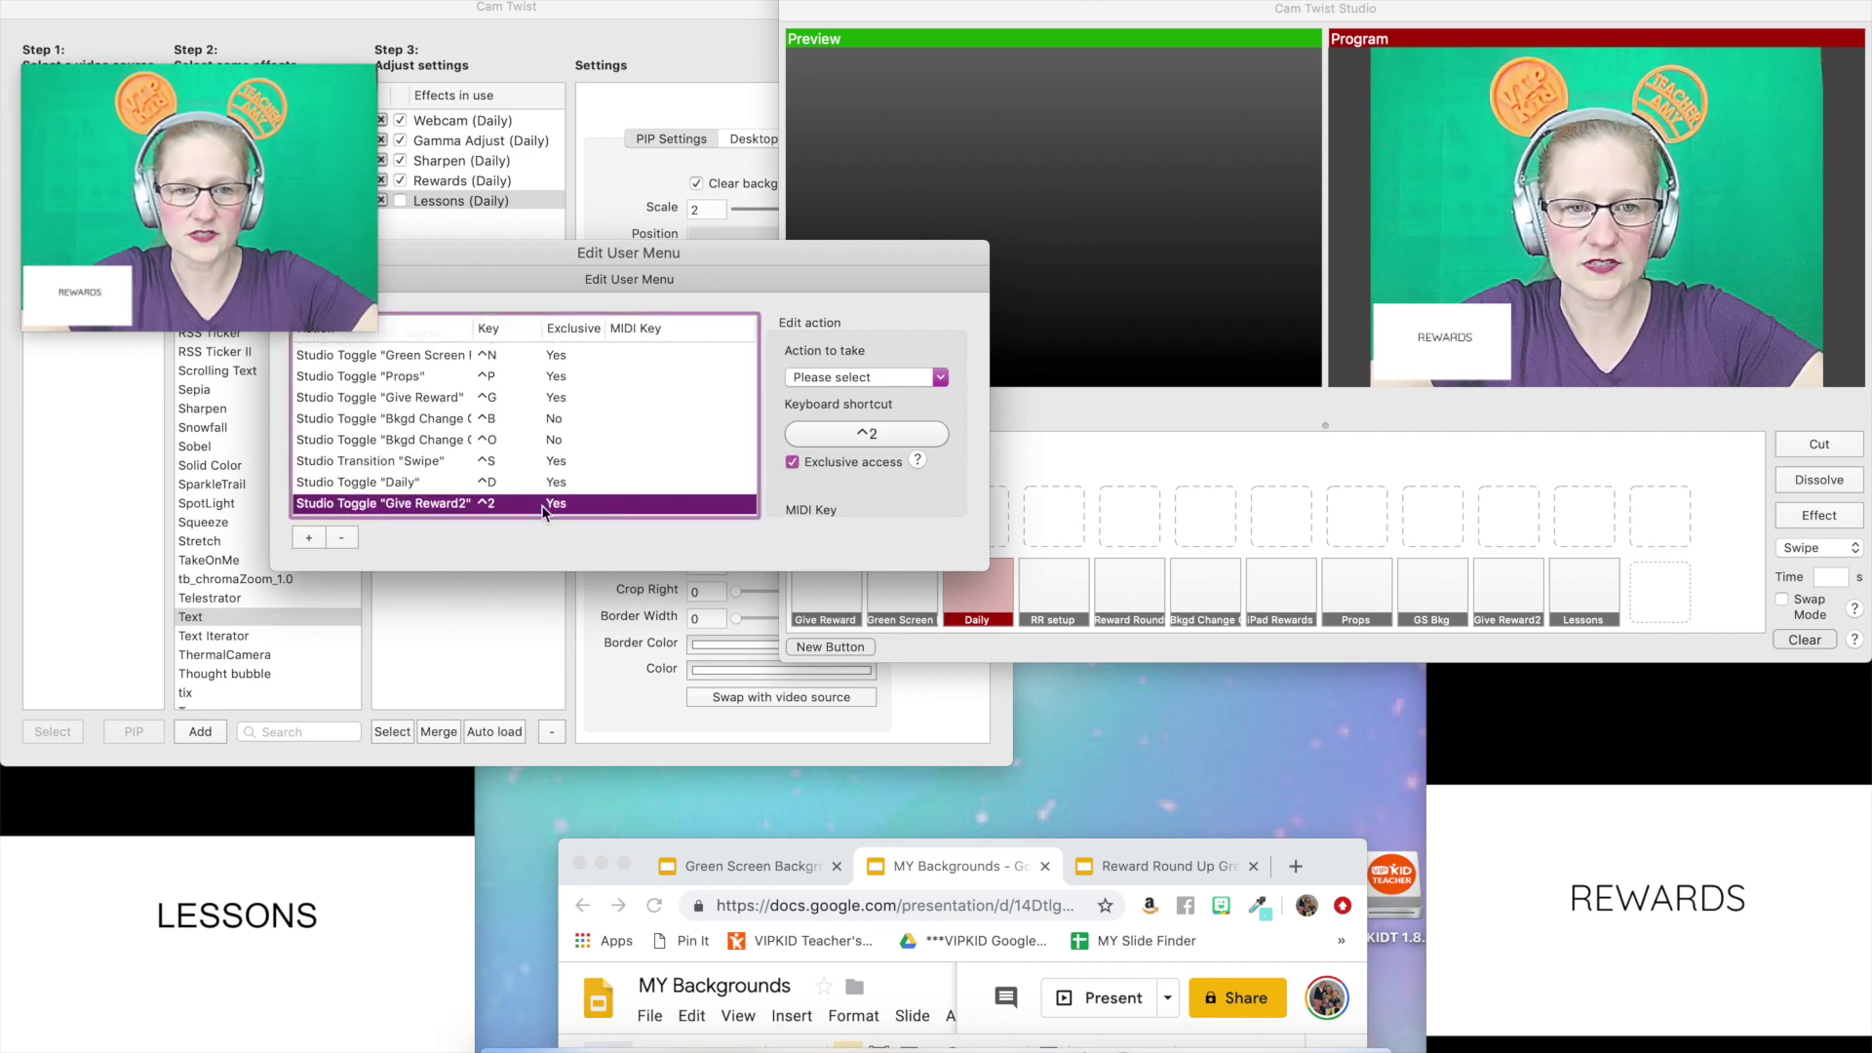
# Start a new action entry, record the ^L shortcut for it, and move the editor aside.
pyautogui.click(307, 540)
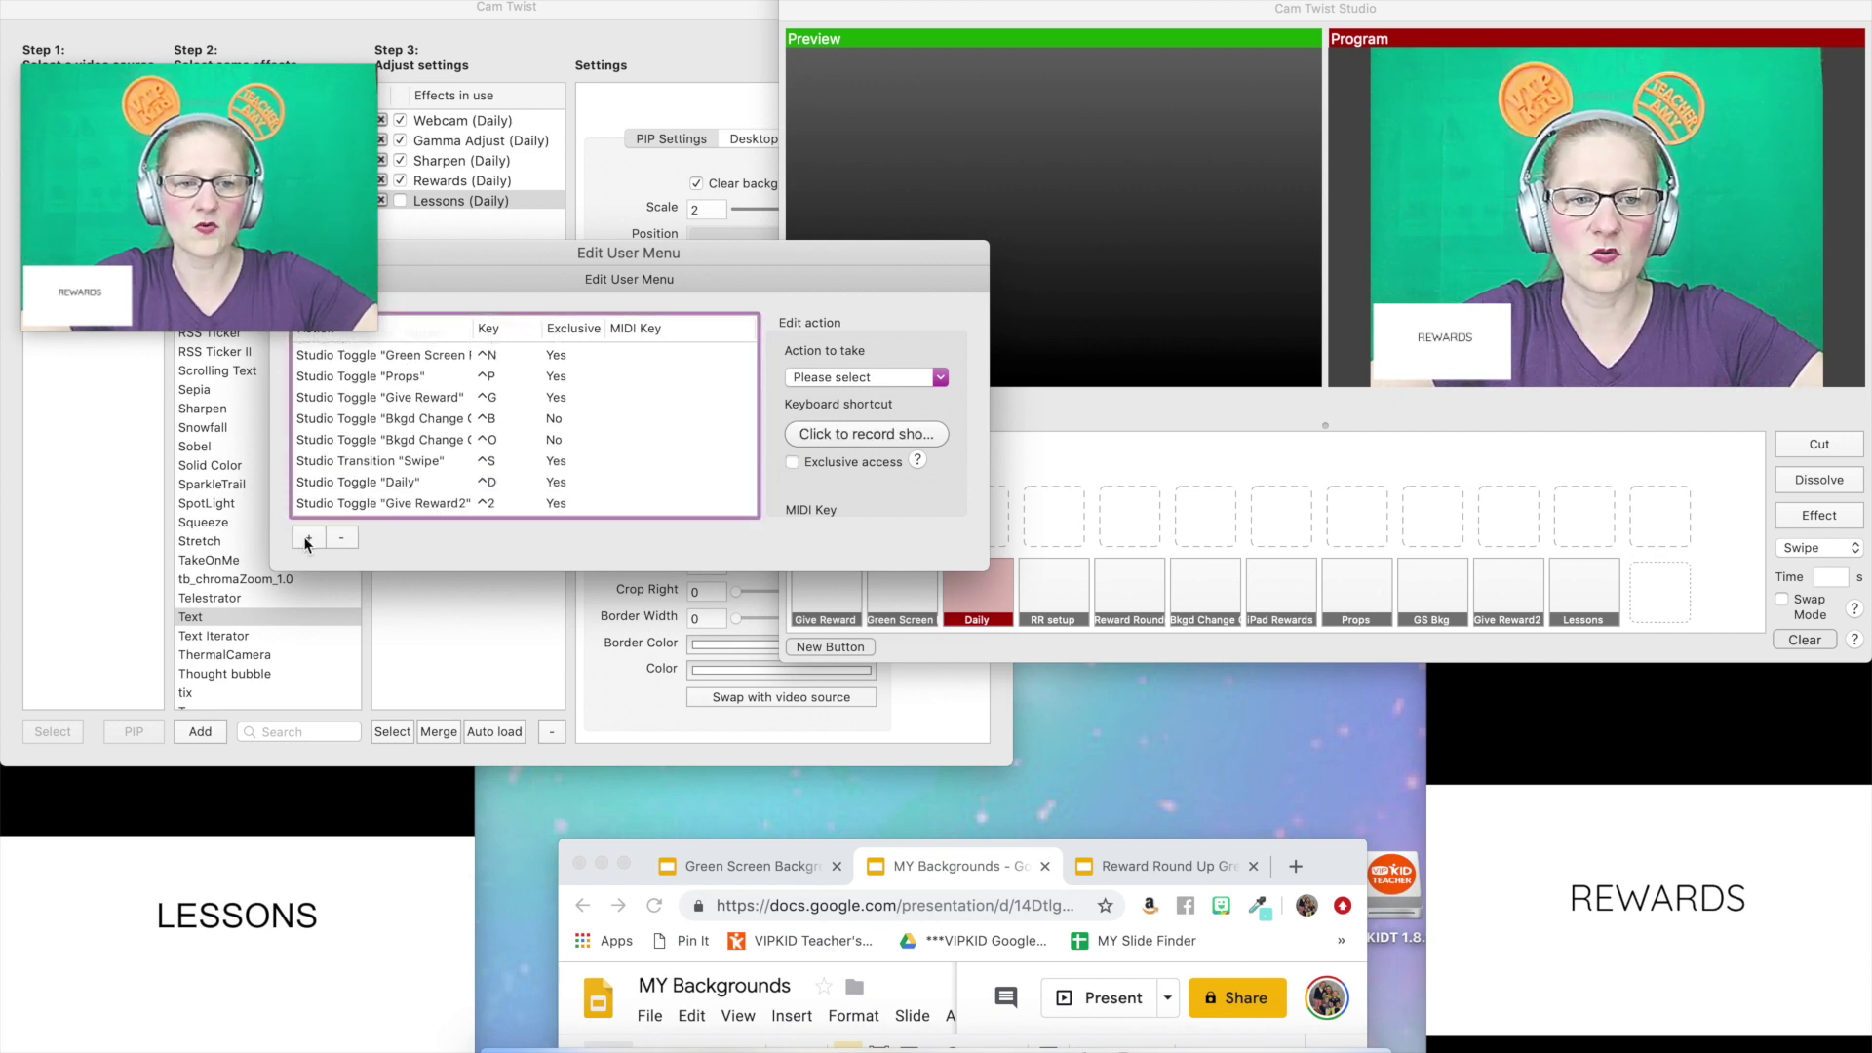
pyautogui.click(940, 379)
pyautogui.moveTo(910, 440)
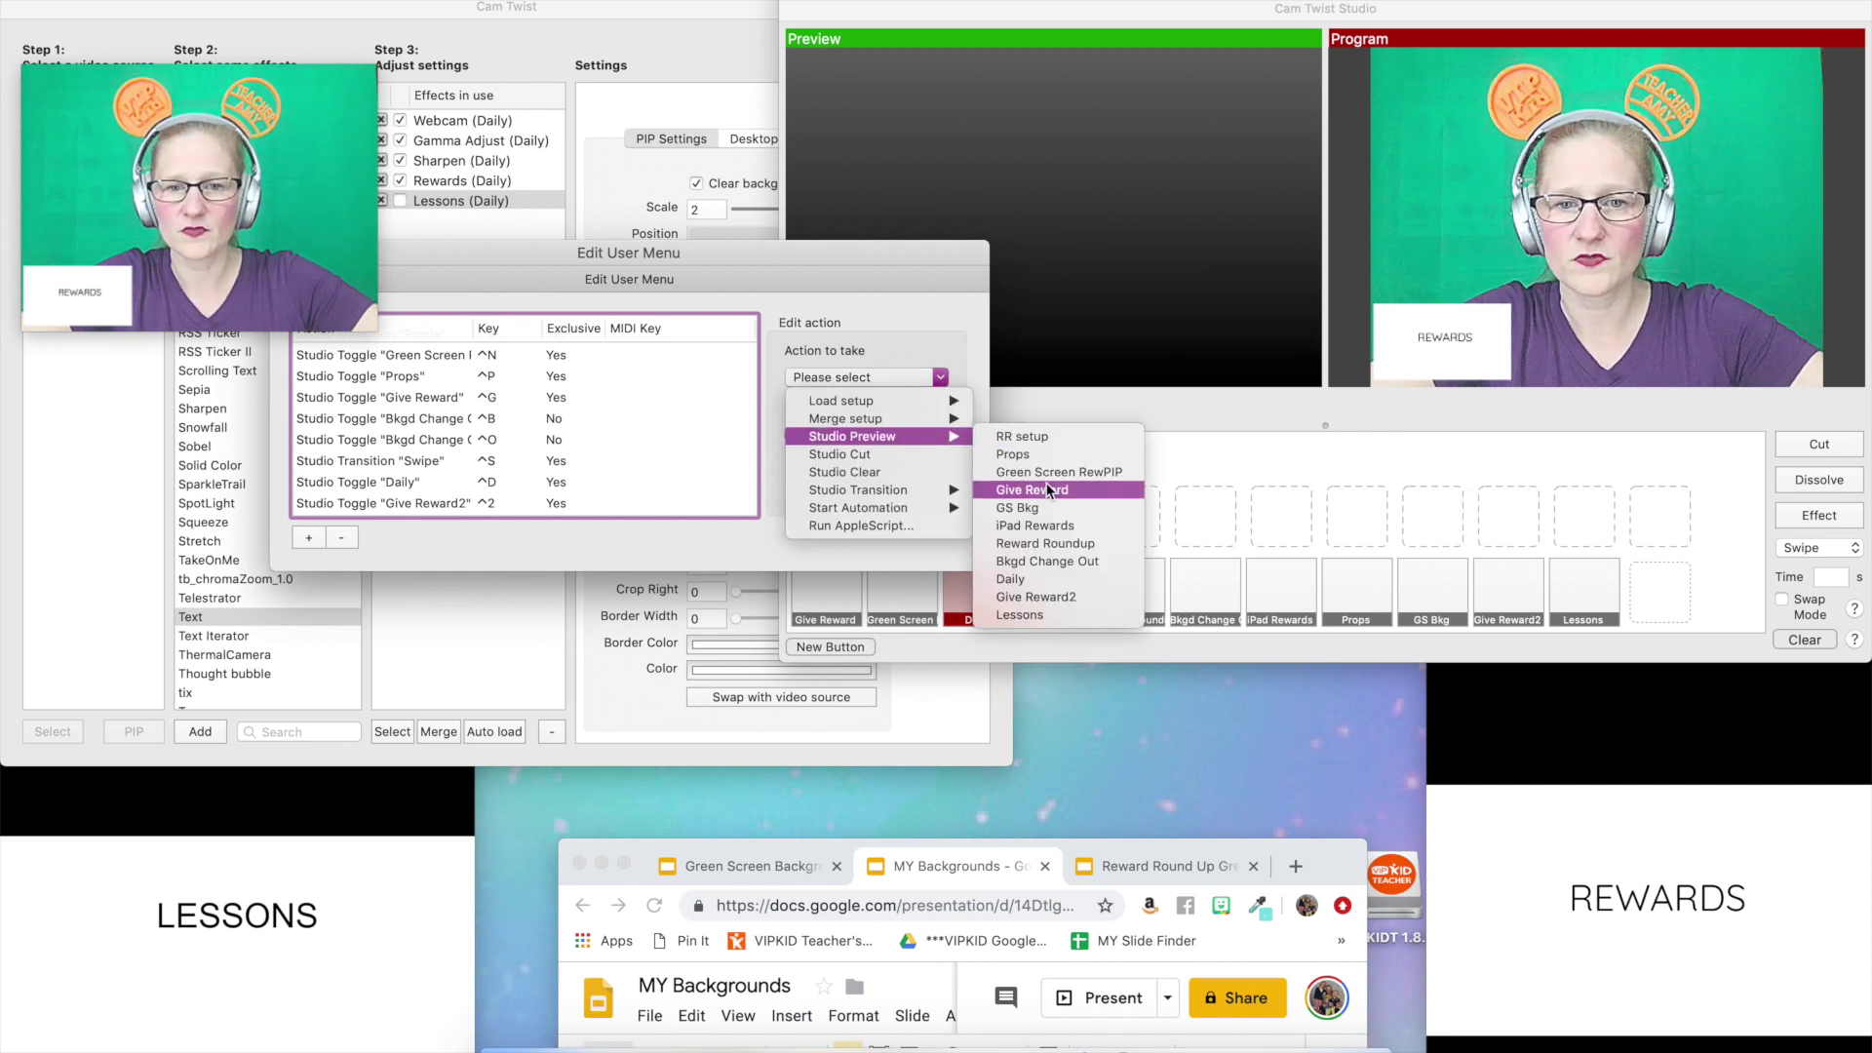
pyautogui.click(1051, 624)
pyautogui.click(881, 441)
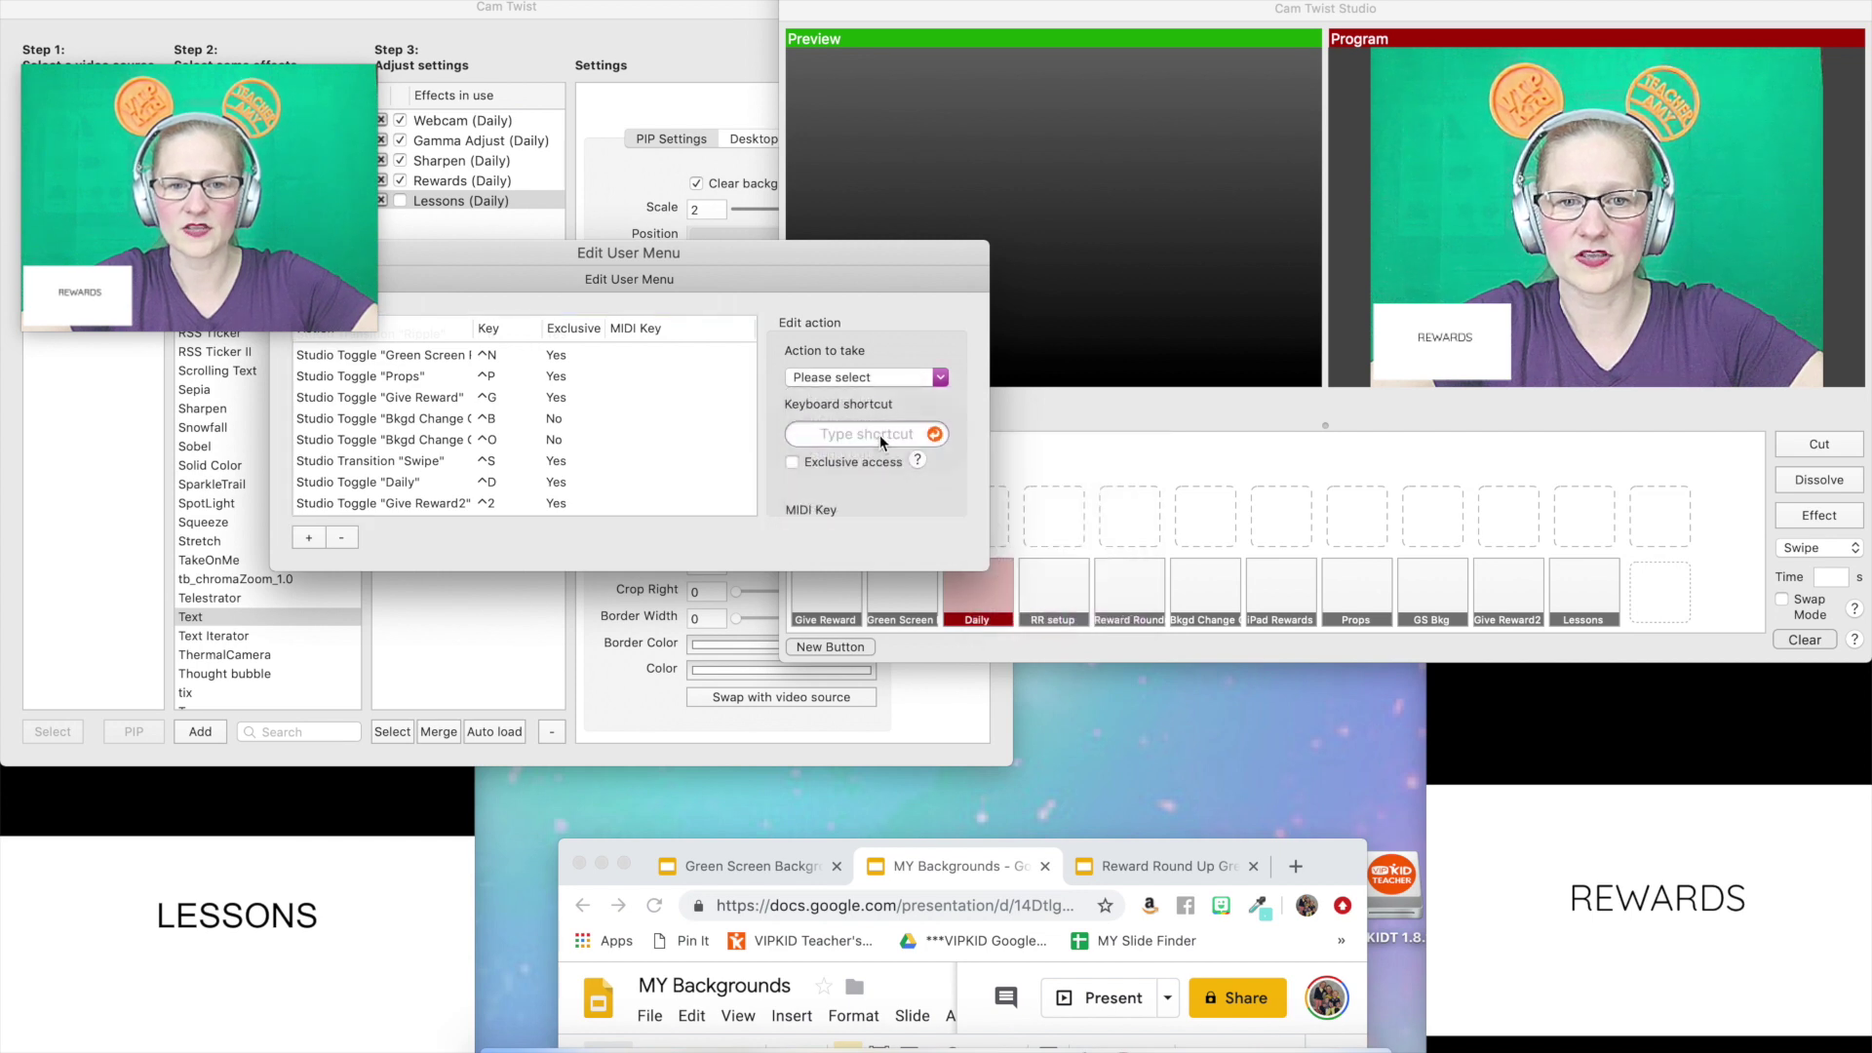
pyautogui.press('ctrl')
pyautogui.hotkey('ctrl', 'l')
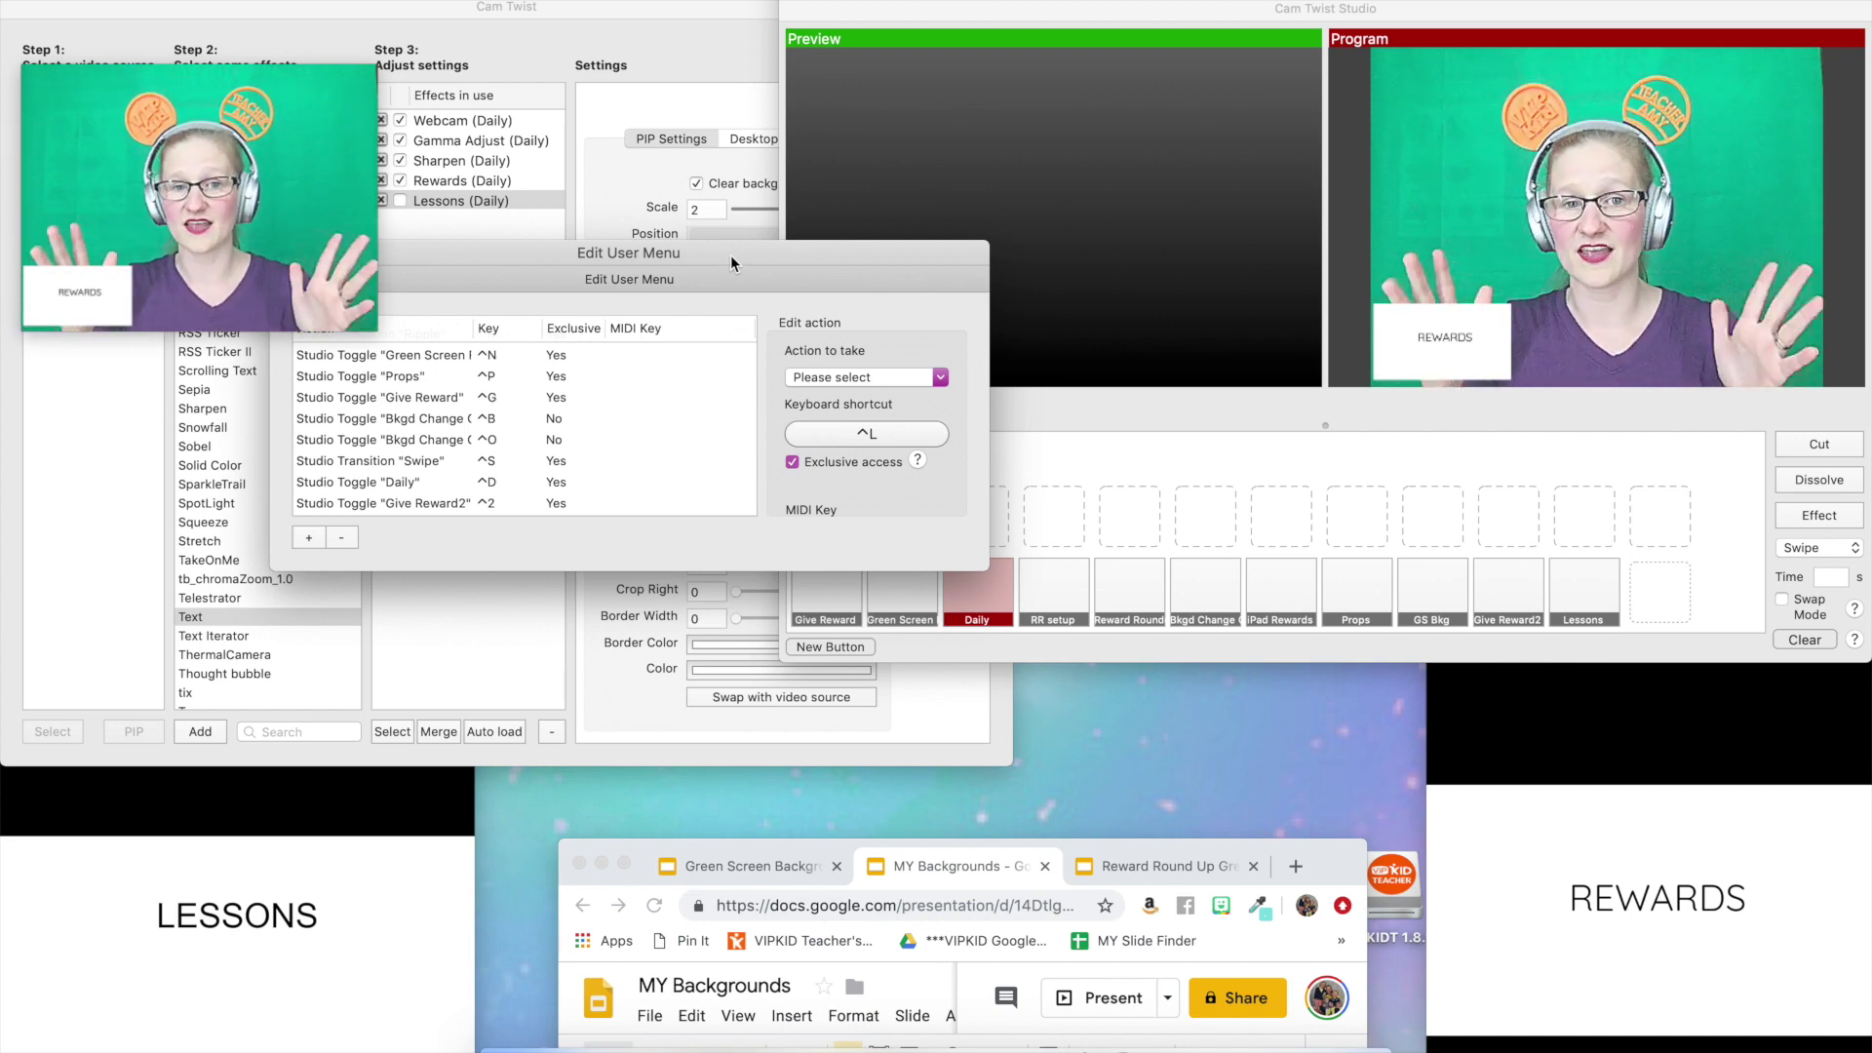
pyautogui.doubleClick(556, 252)
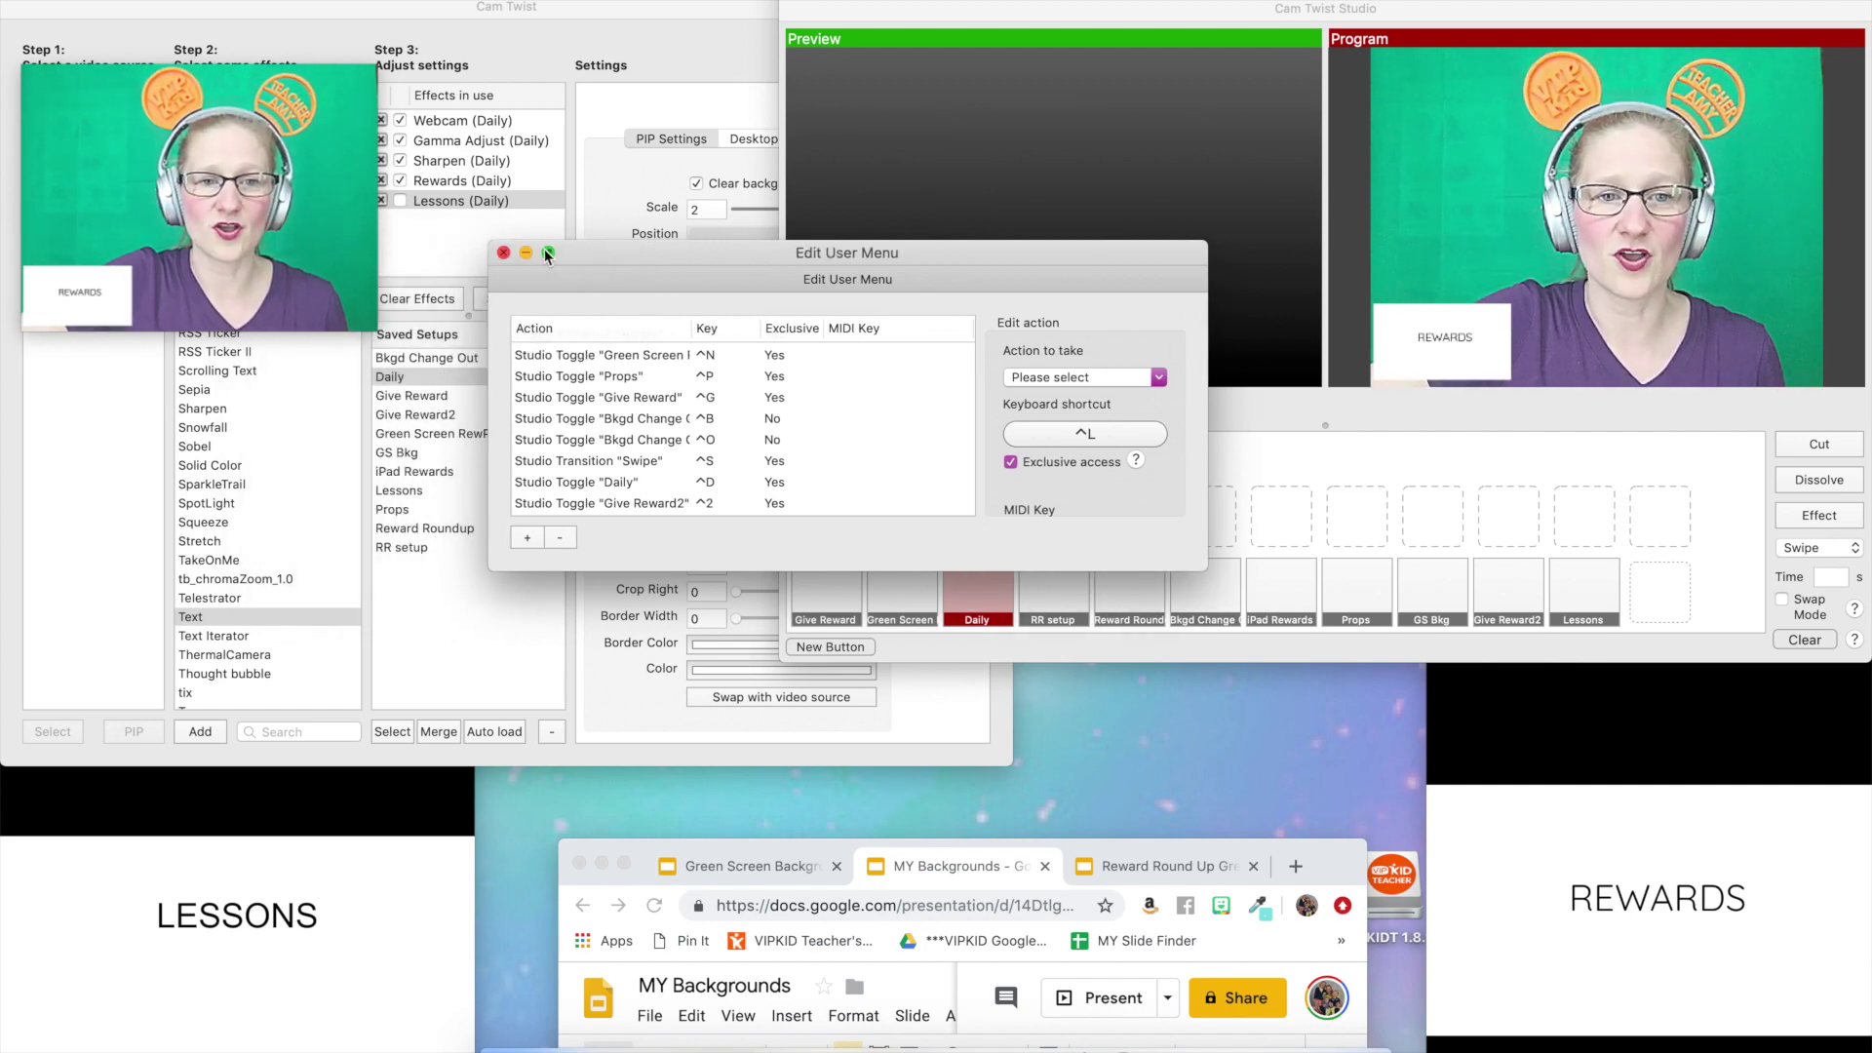
# Close the user menu editor, then use hotkeys 0, minus and 3 with space to air Give Reward2, Lessons, then Daily.
pyautogui.click(503, 252)
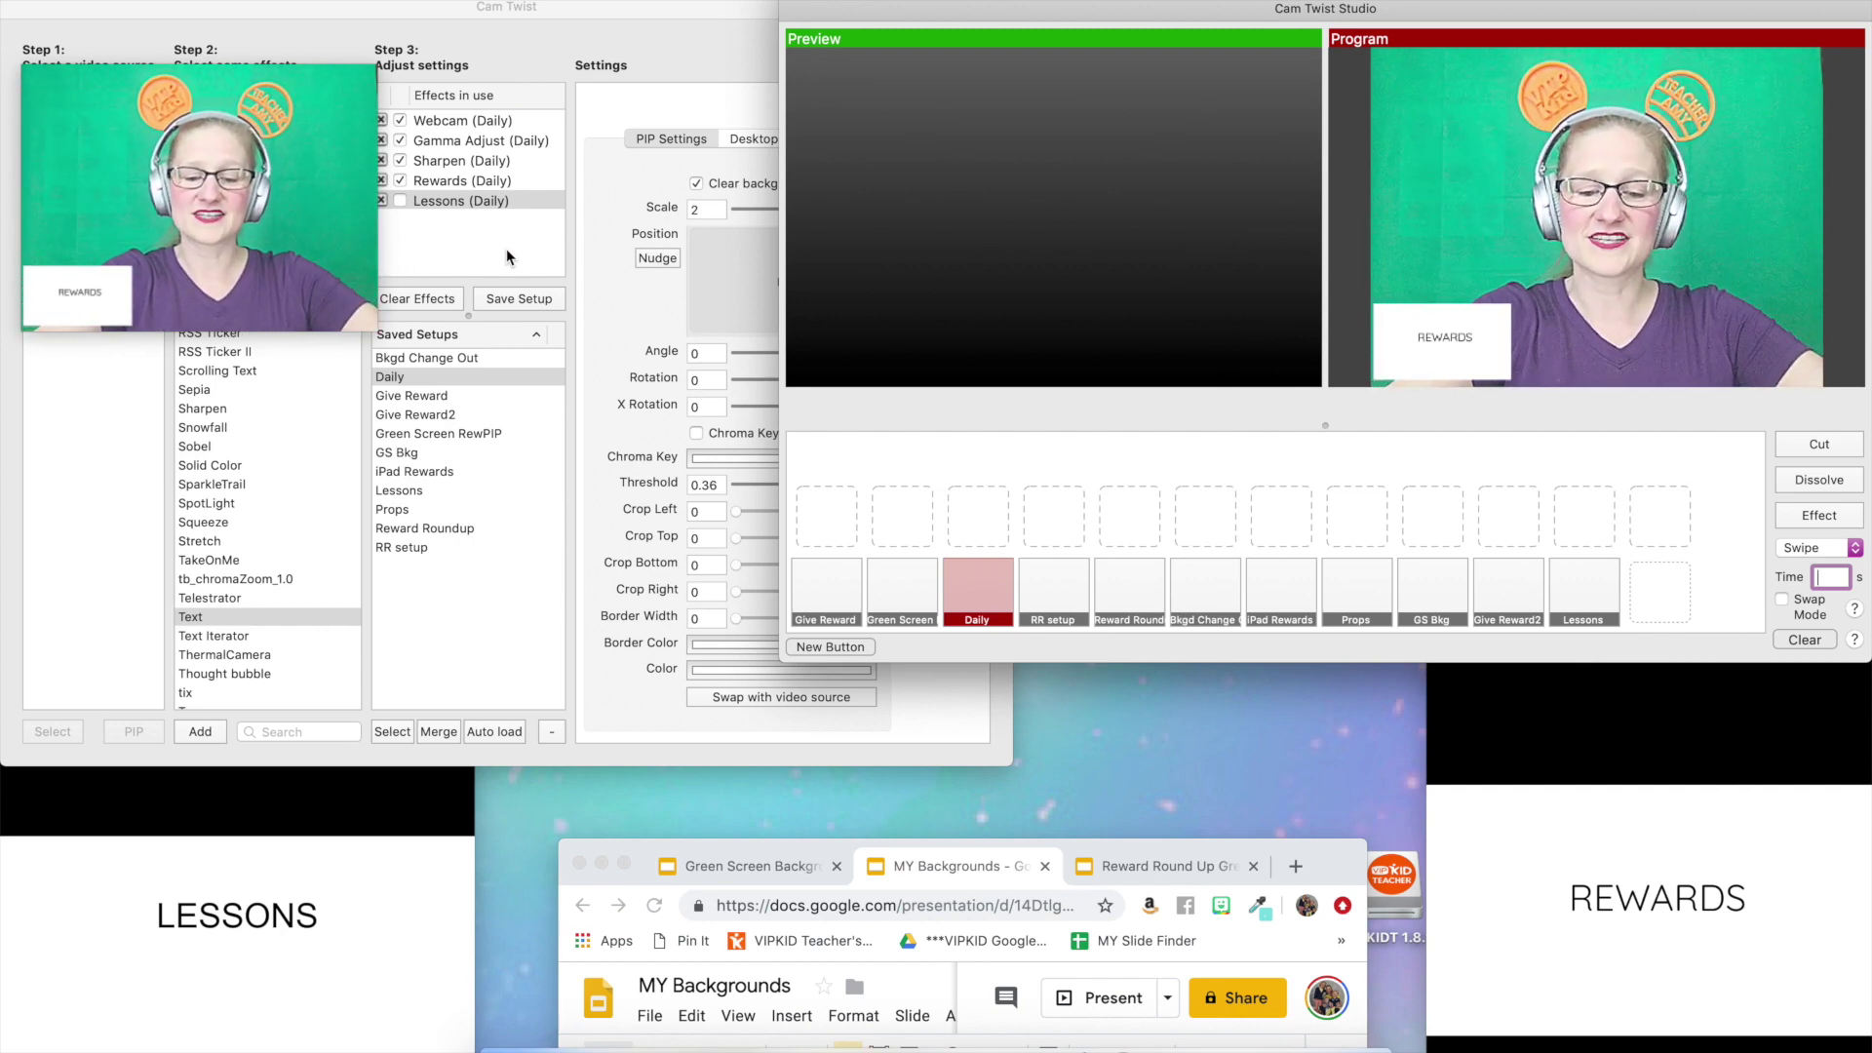
pyautogui.press('0')
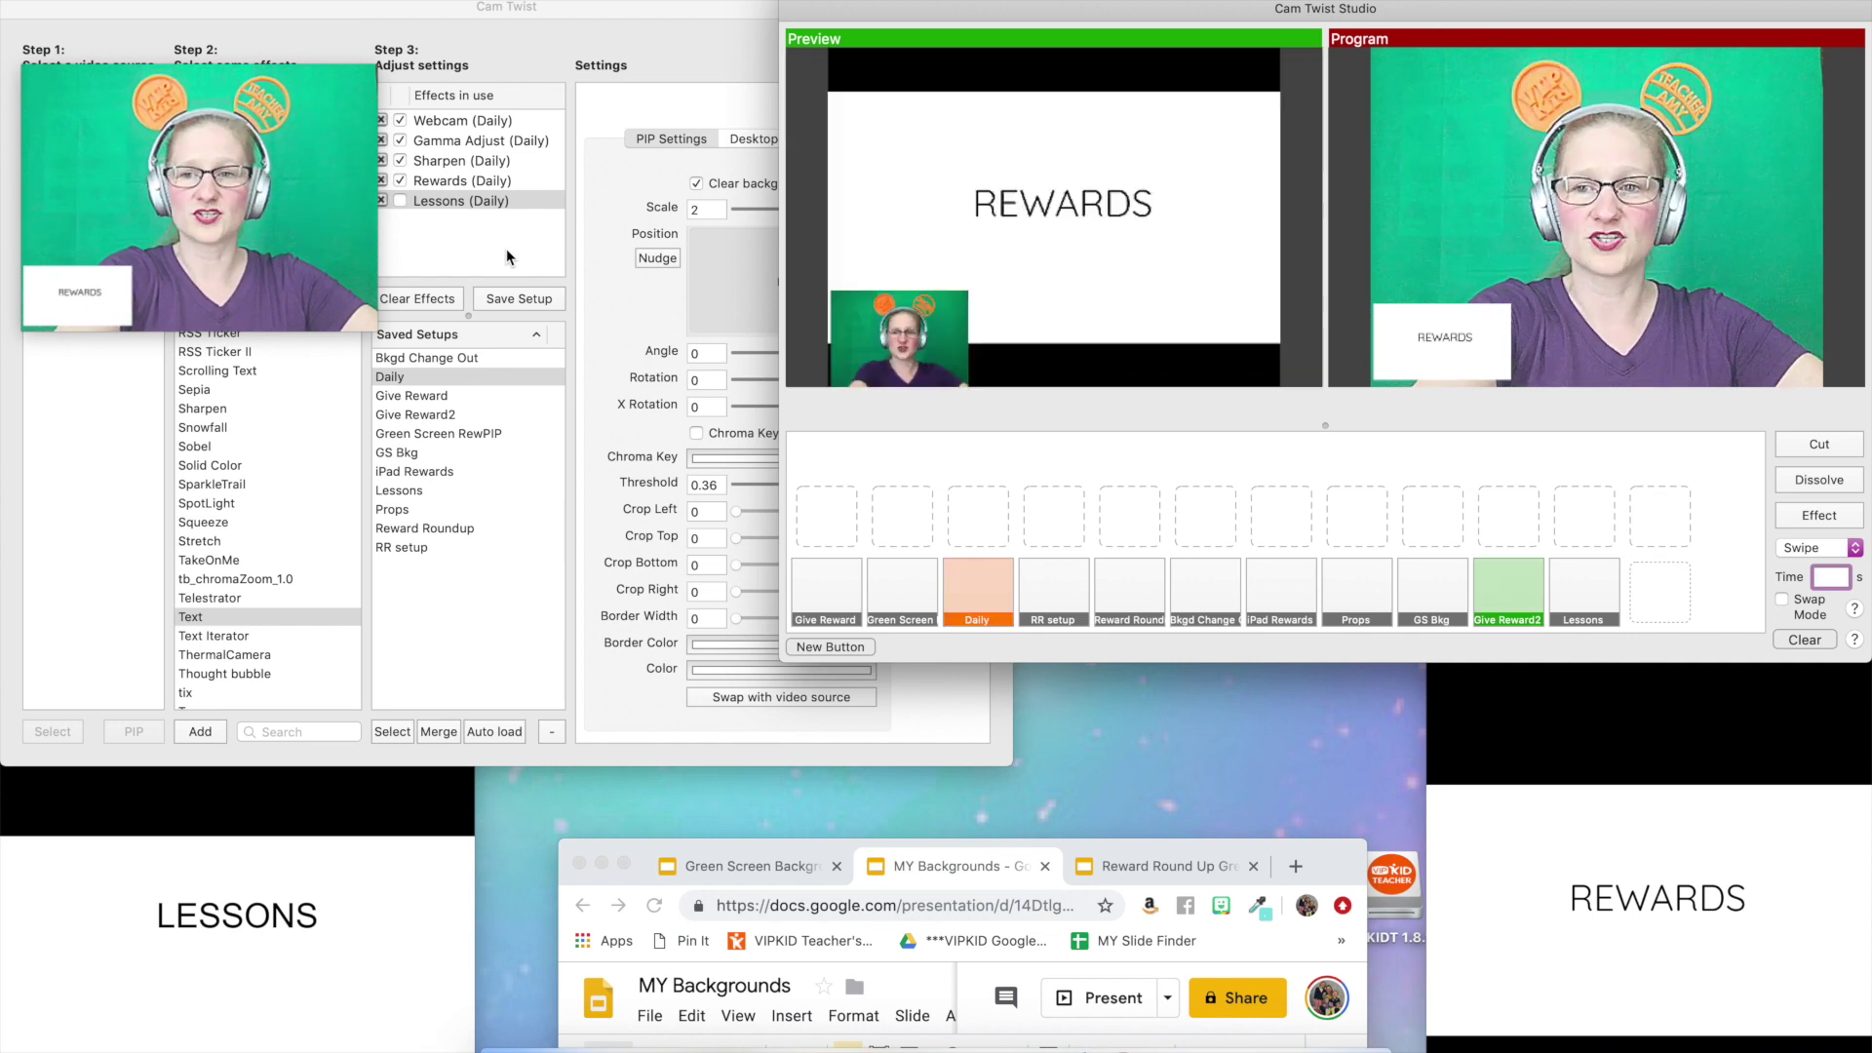
pyautogui.press('space')
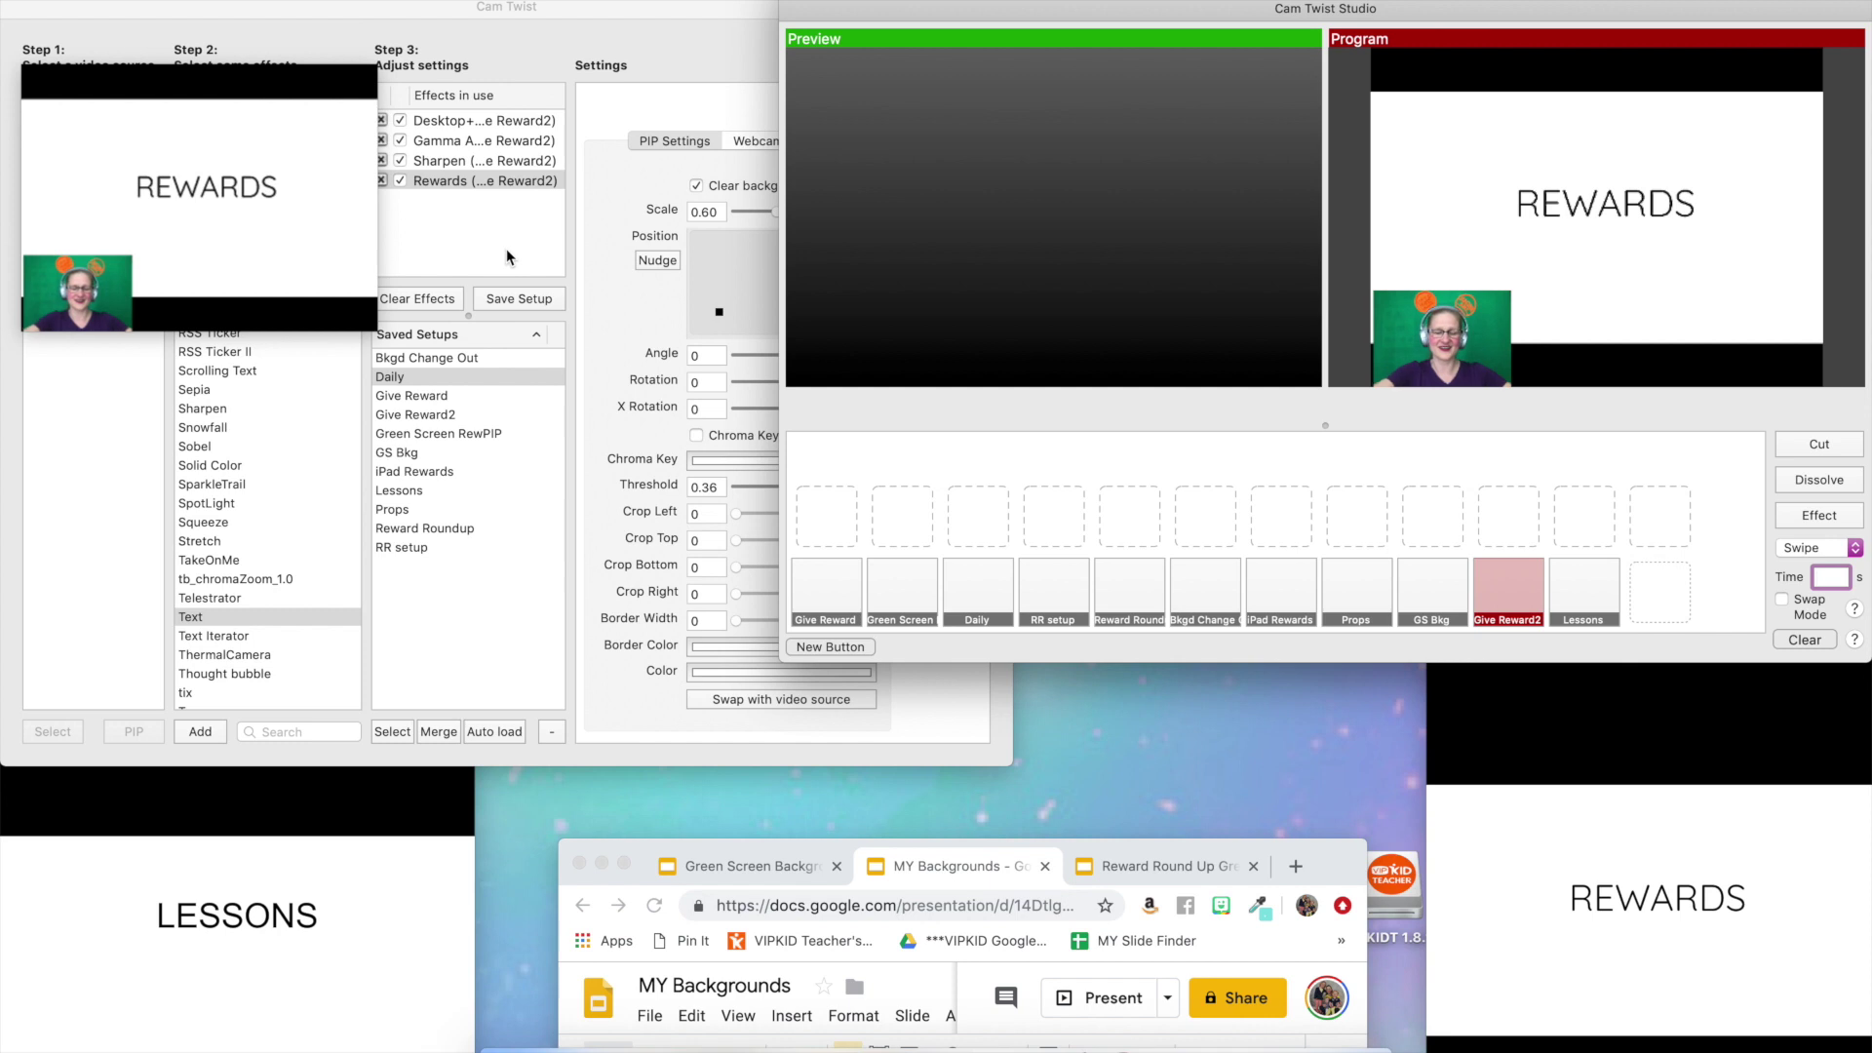
pyautogui.press('-')
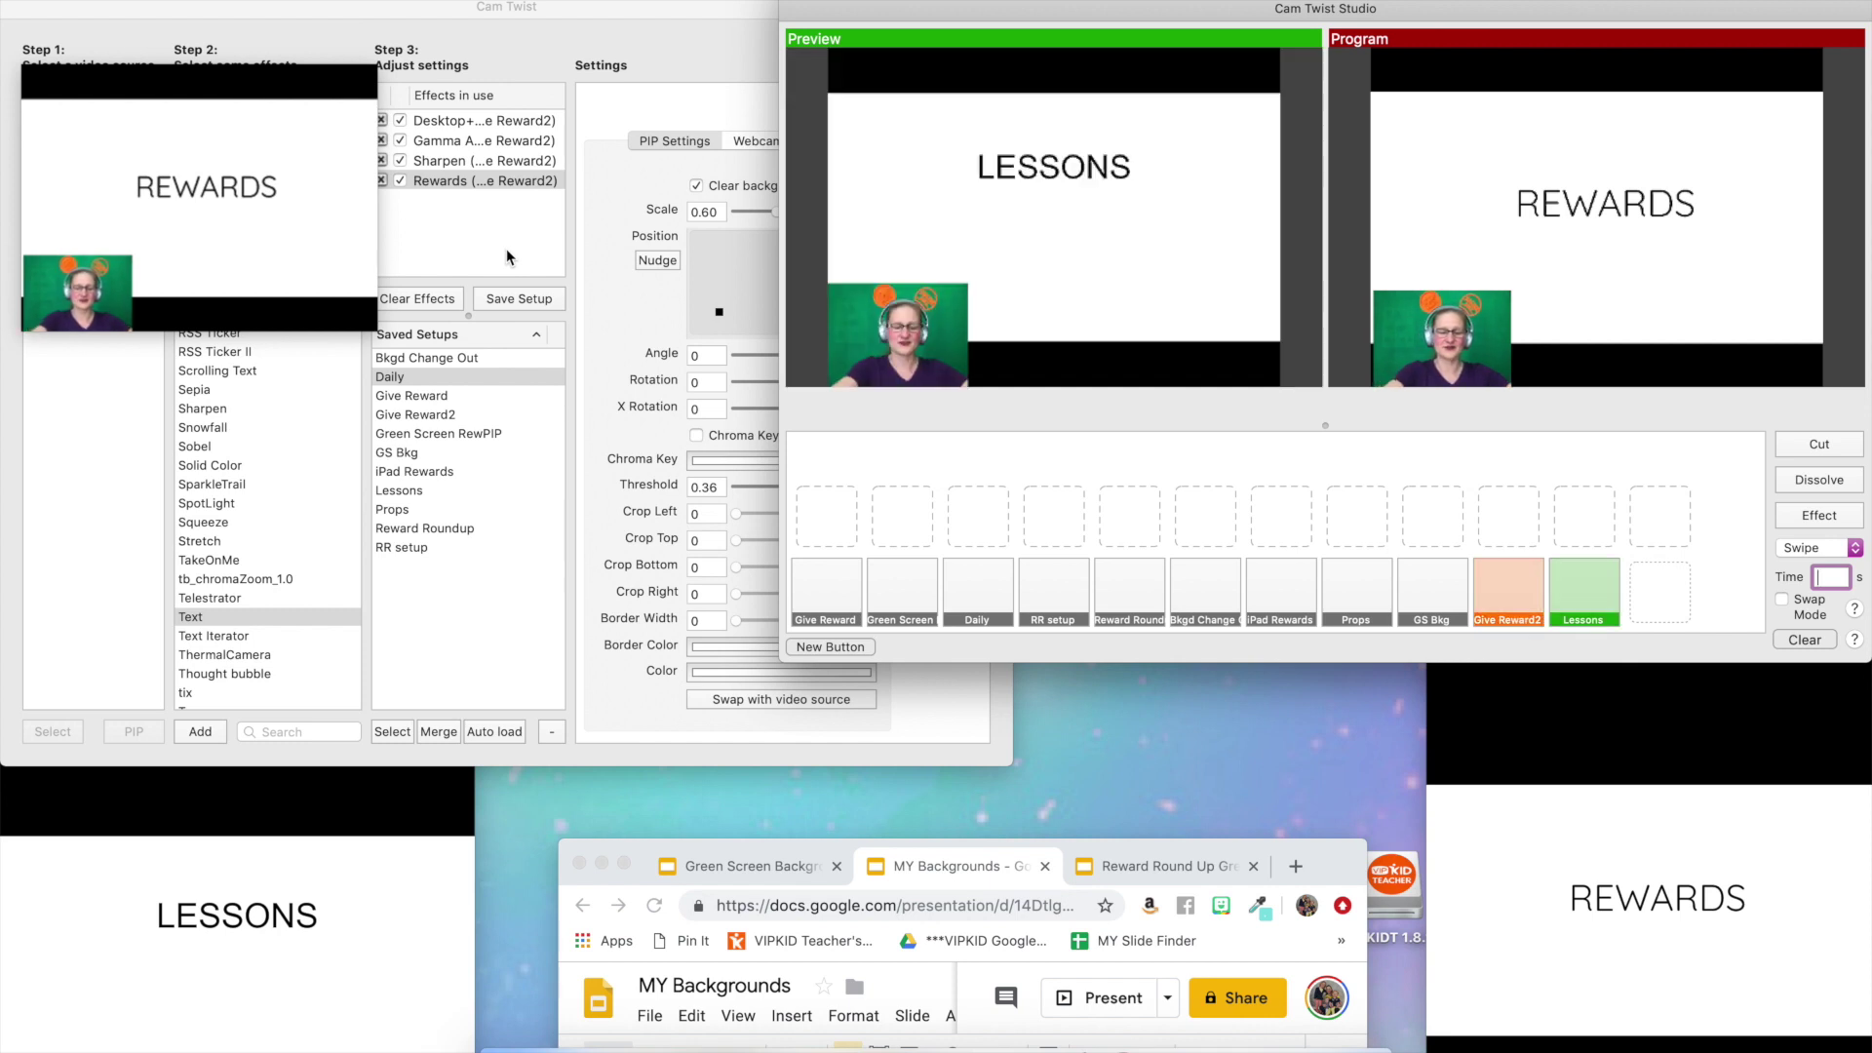
pyautogui.press('space')
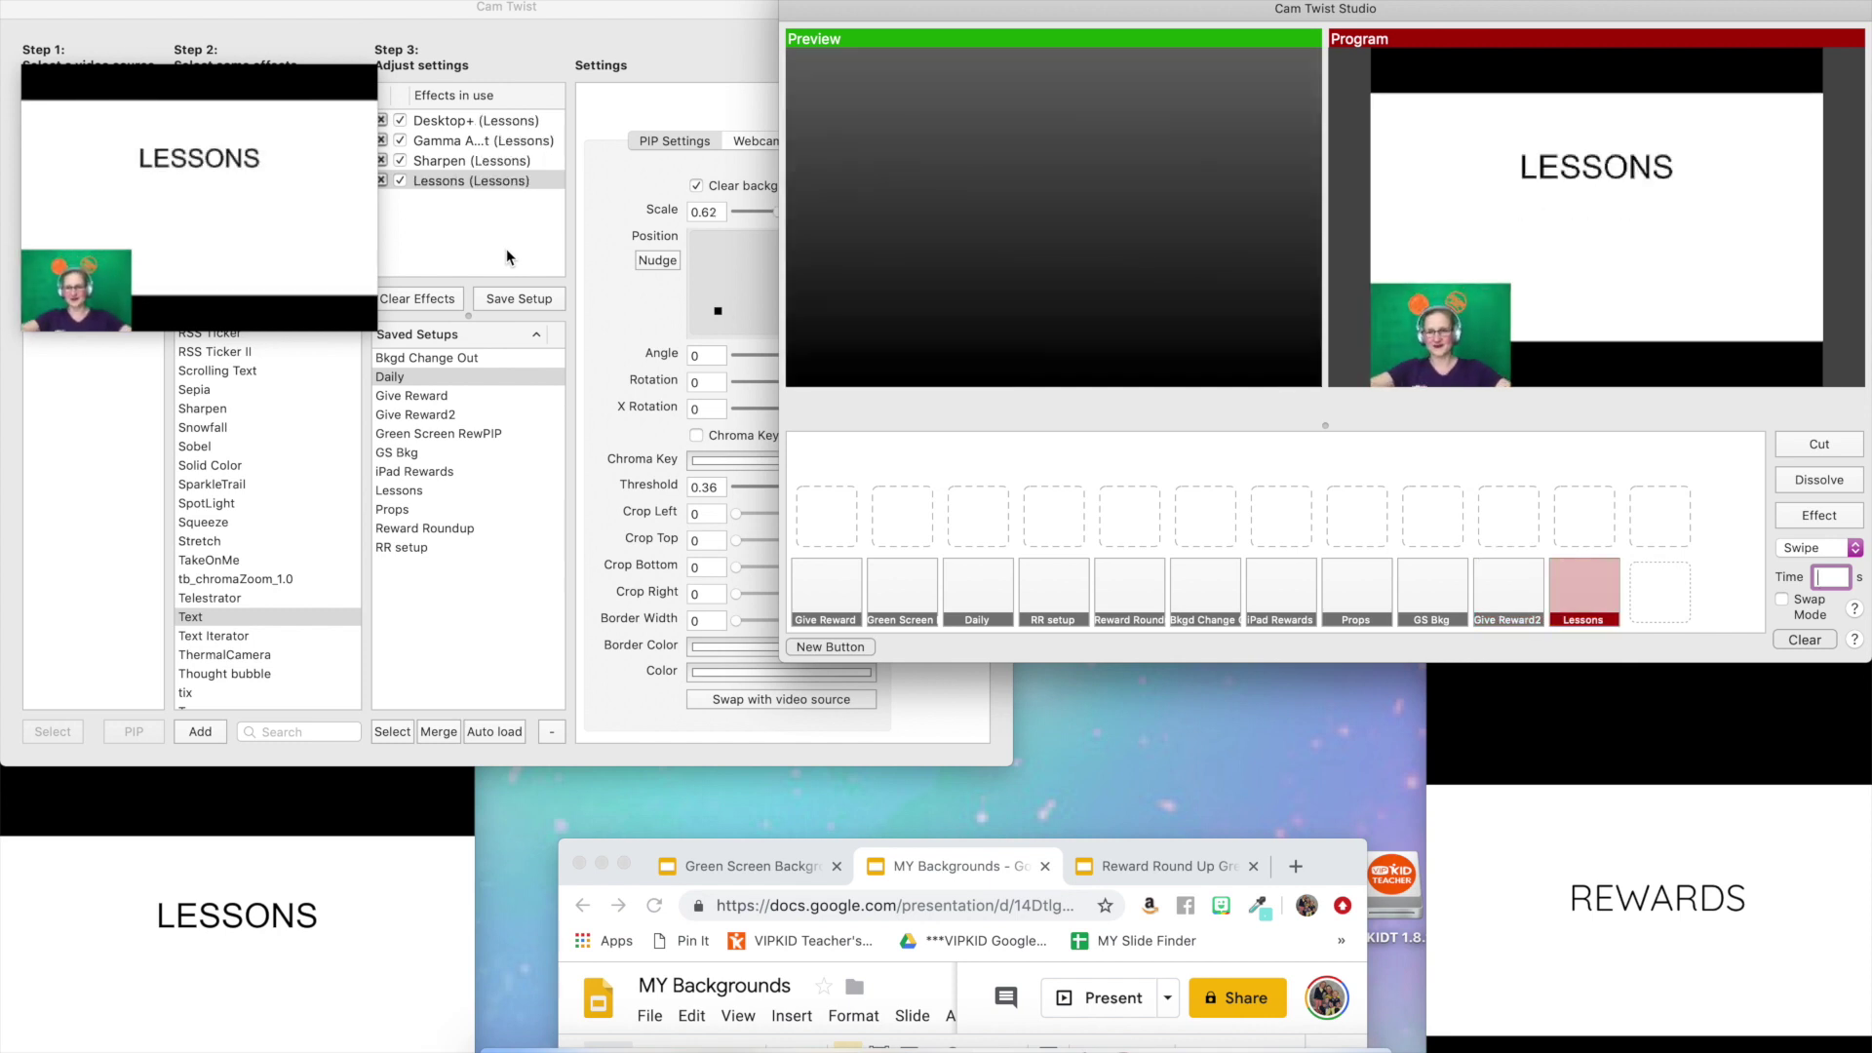
pyautogui.press('3')
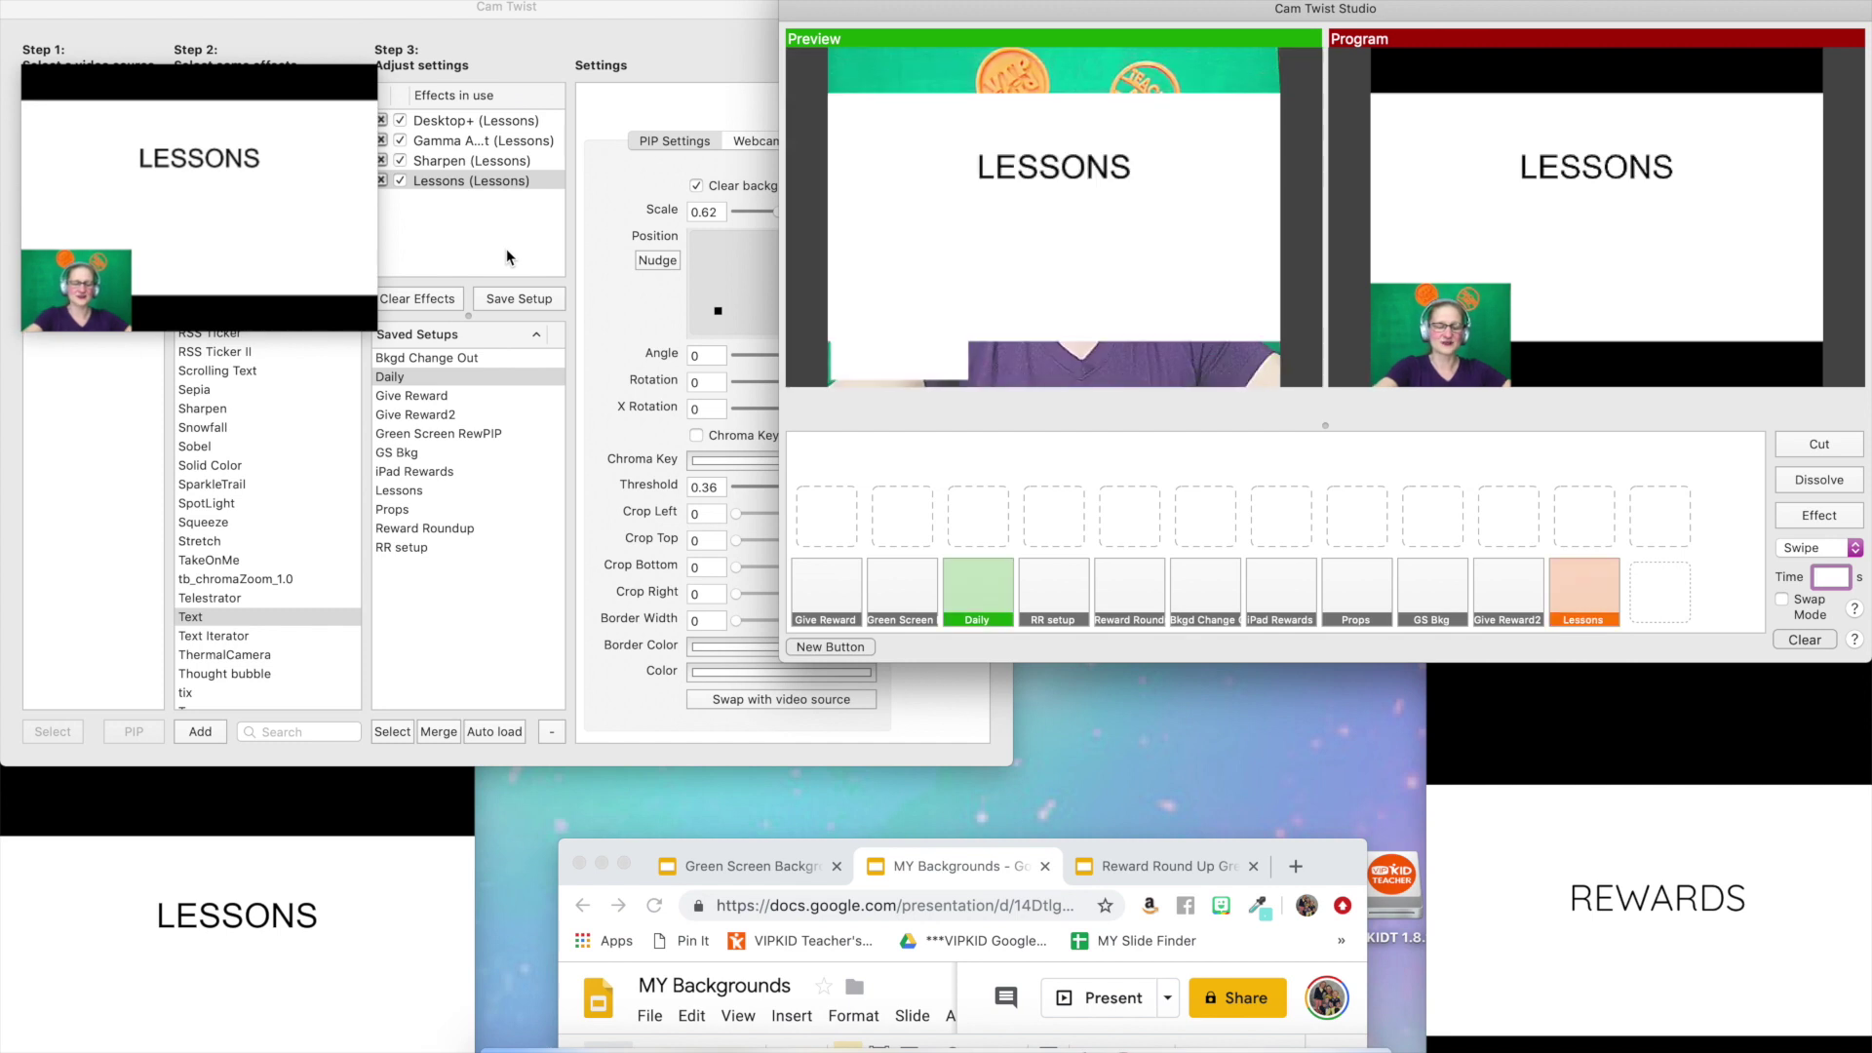
pyautogui.press('space')
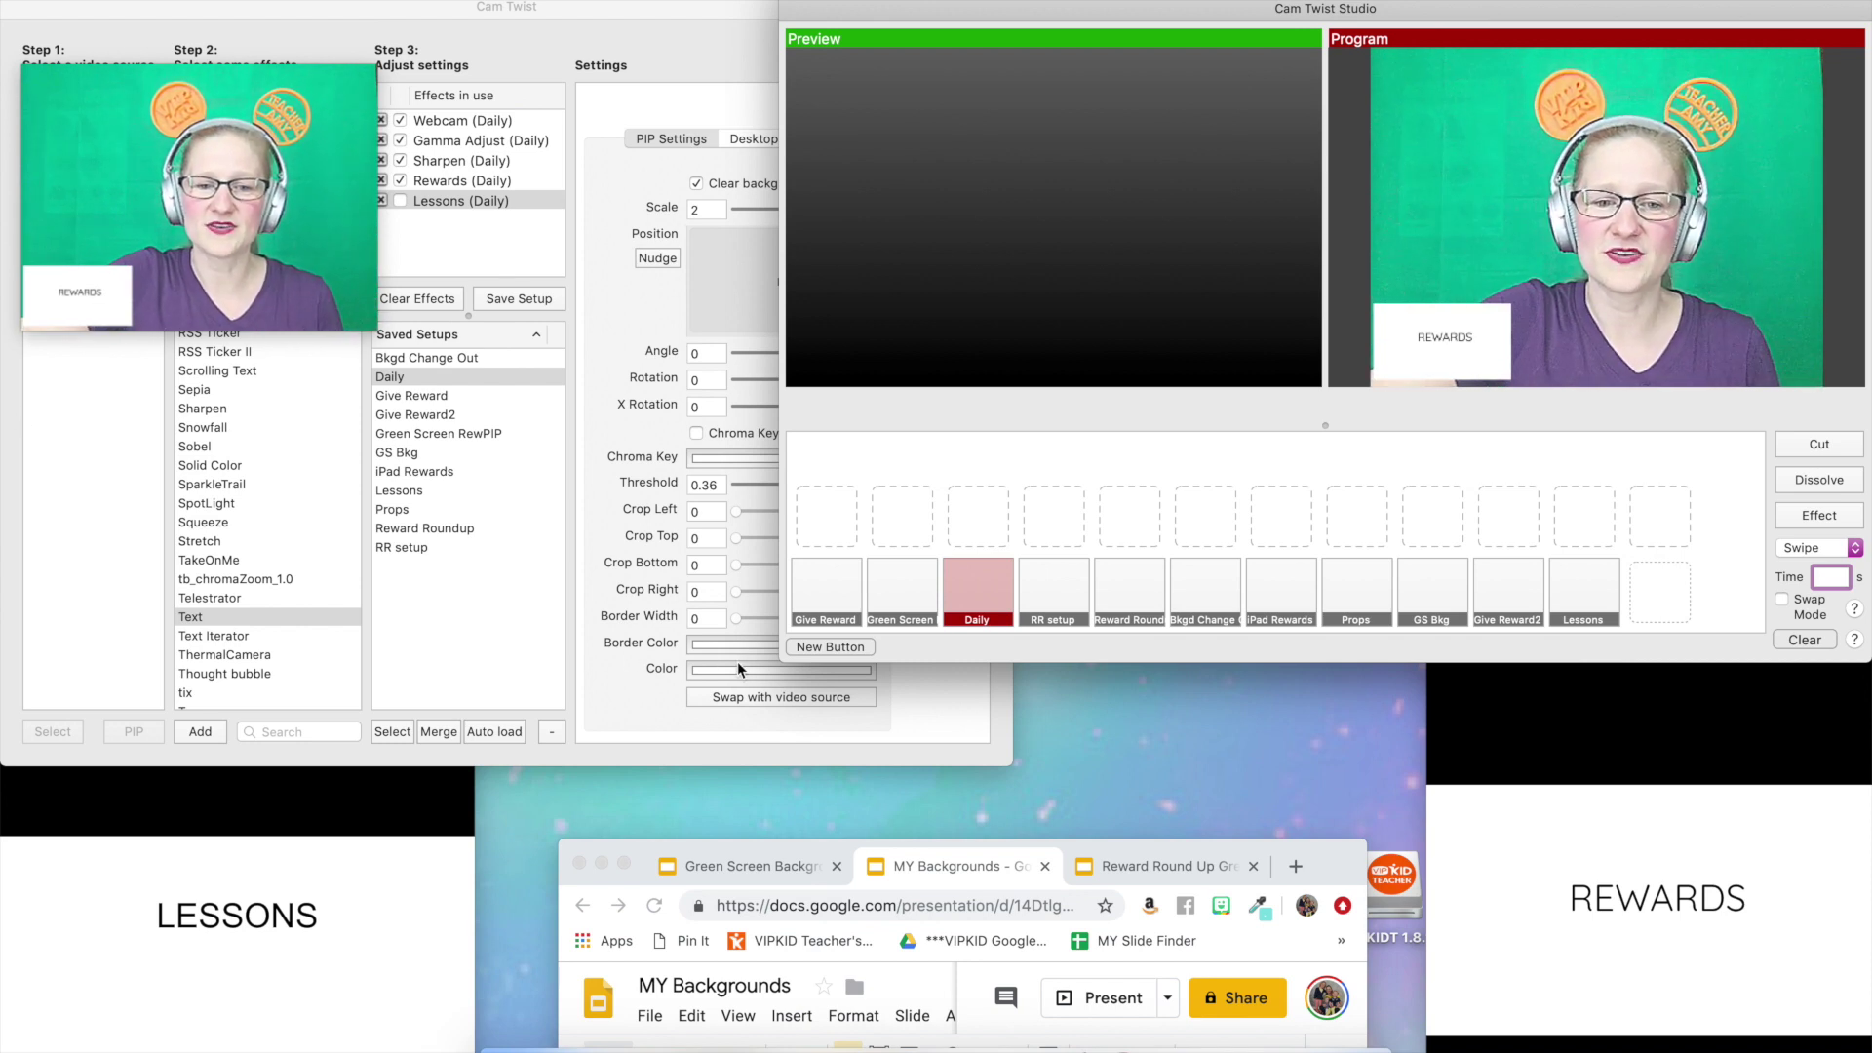
# Shrink the Studio window to a small Preview/Program panel and show the washing machine slide in the browser.
pyautogui.moveTo(792, 660); pyautogui.dragTo(1571, 332)
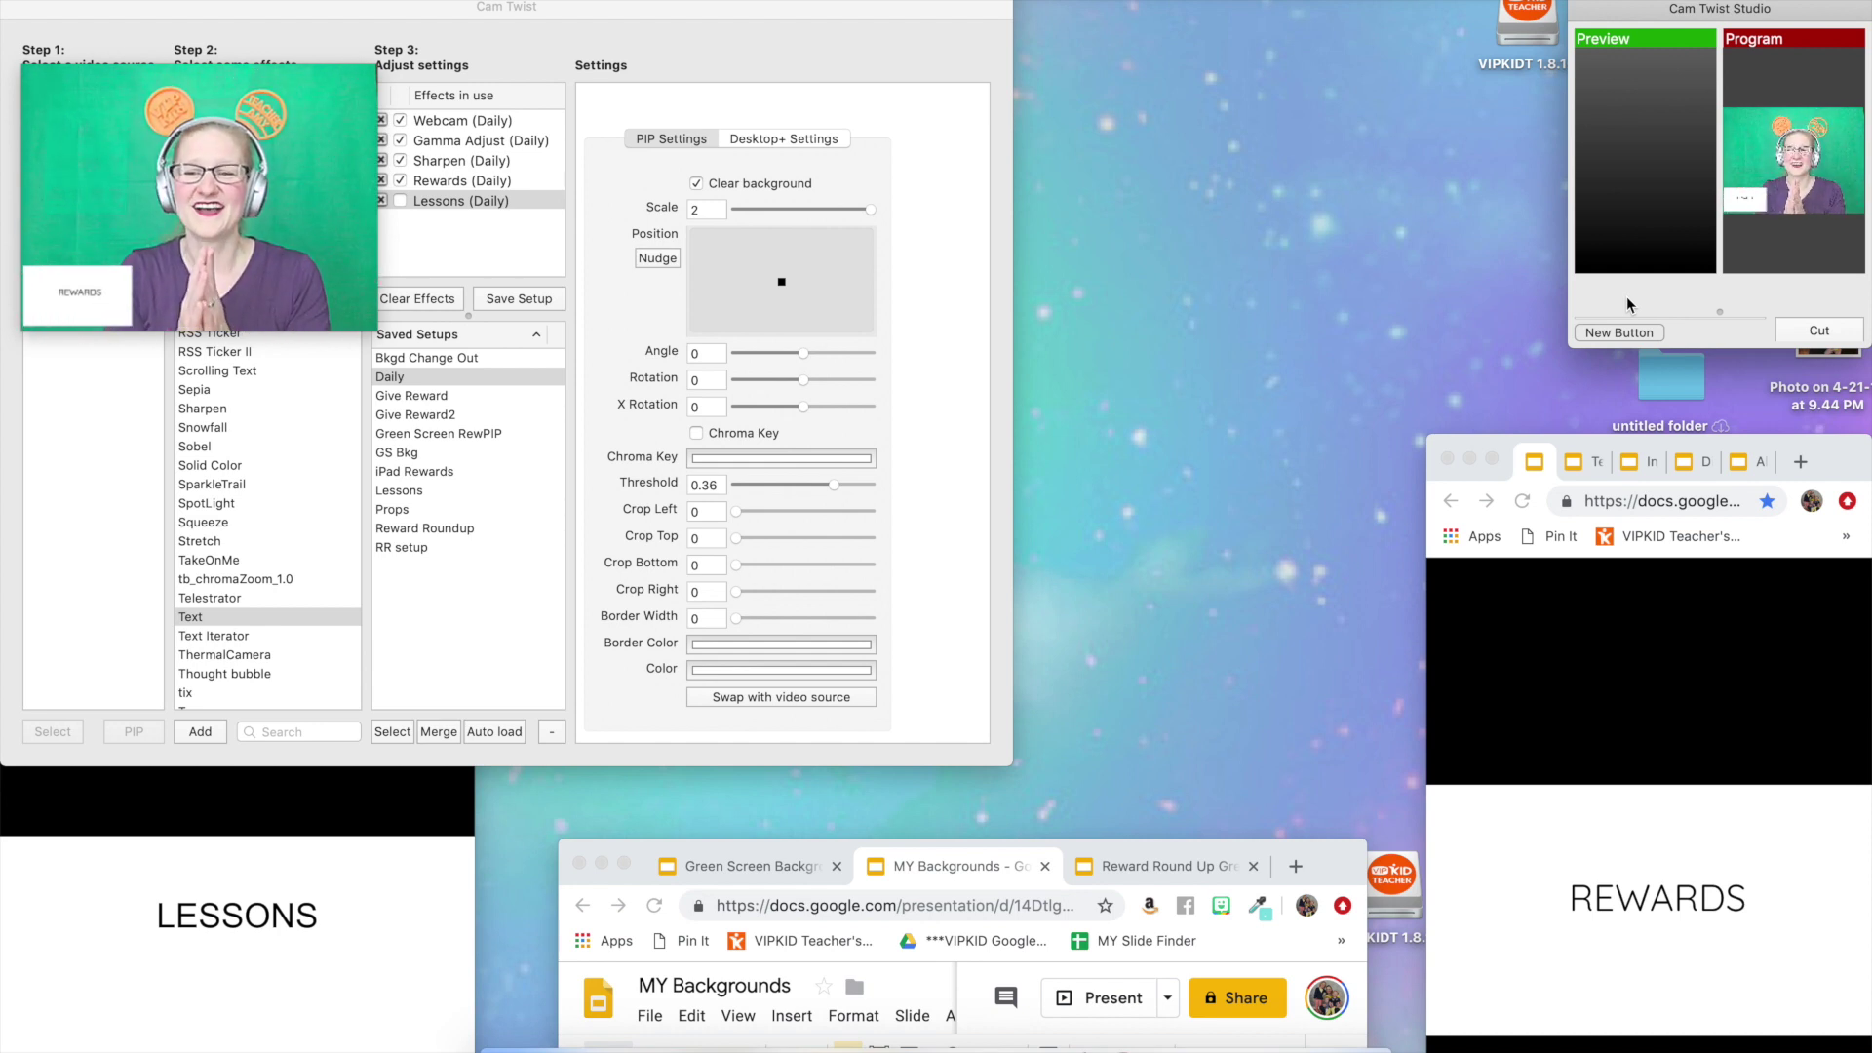
pyautogui.click(1581, 462)
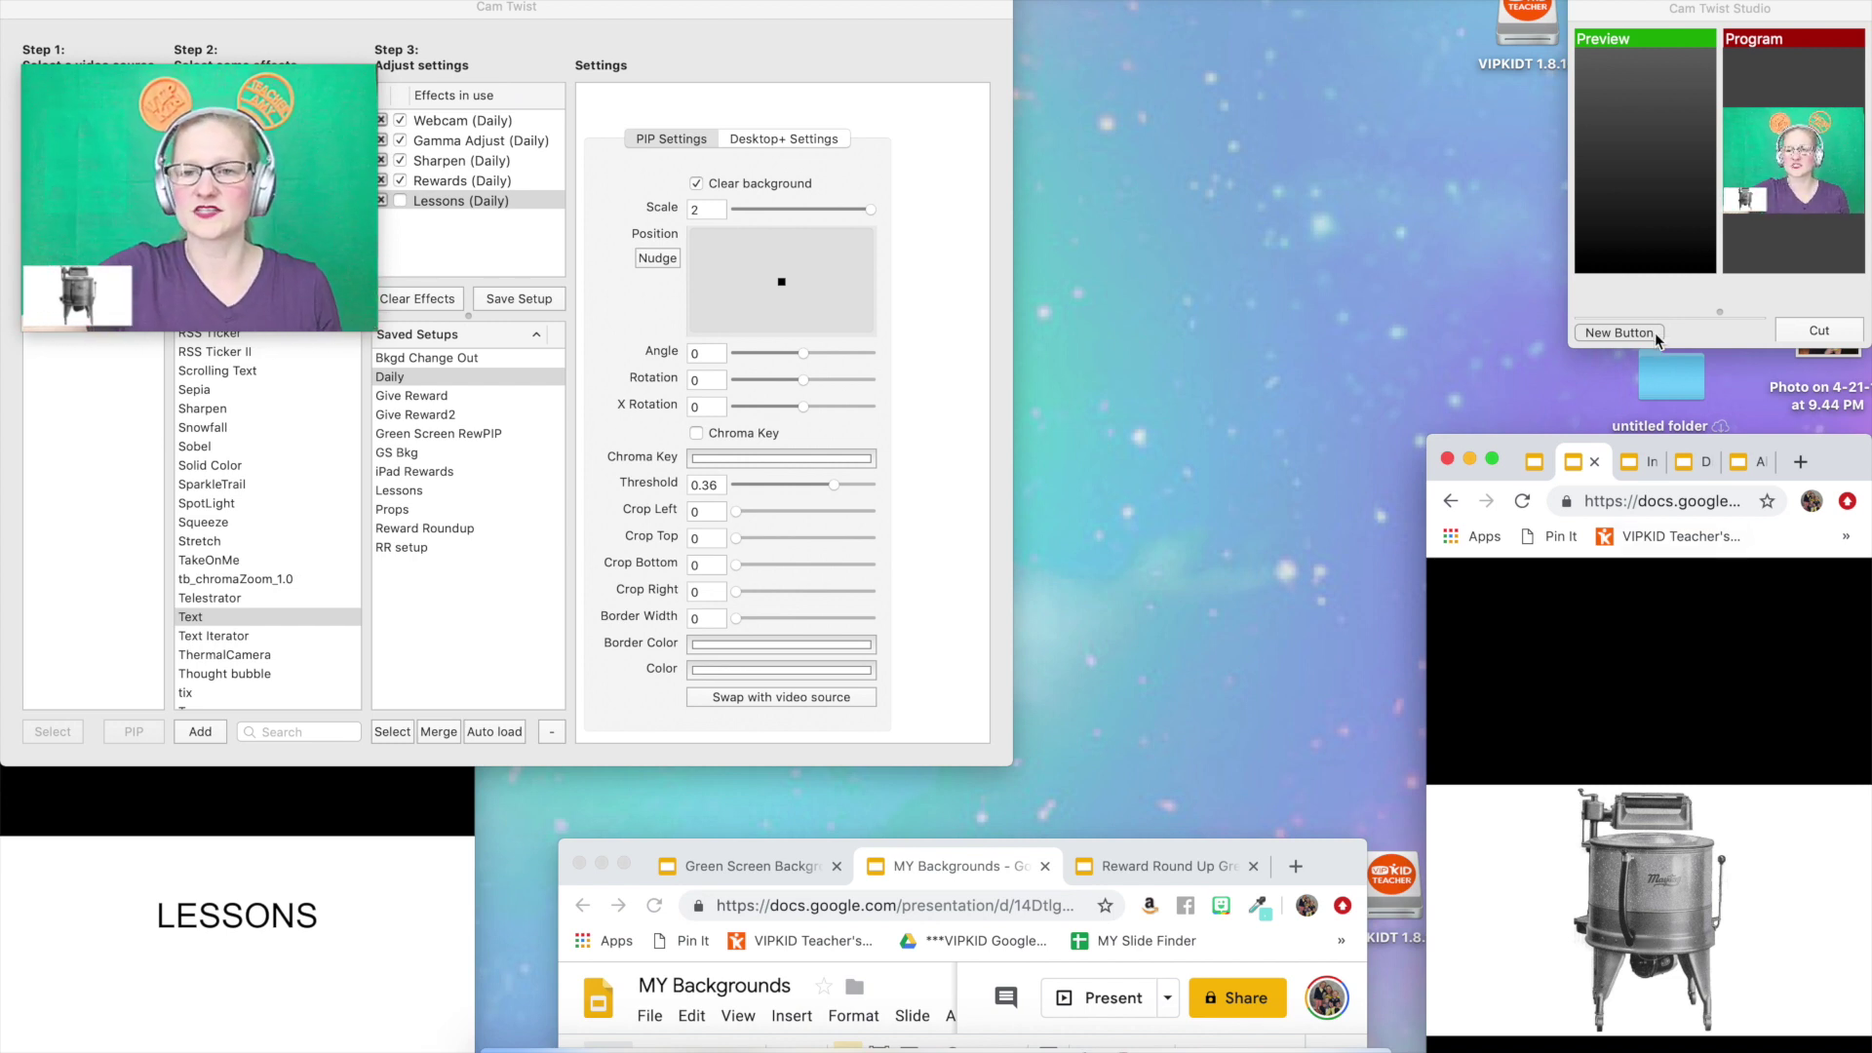
# Put the washing machine scene on air, switch back to Daily, and close the floating preview window.
pyautogui.click(1663, 299)
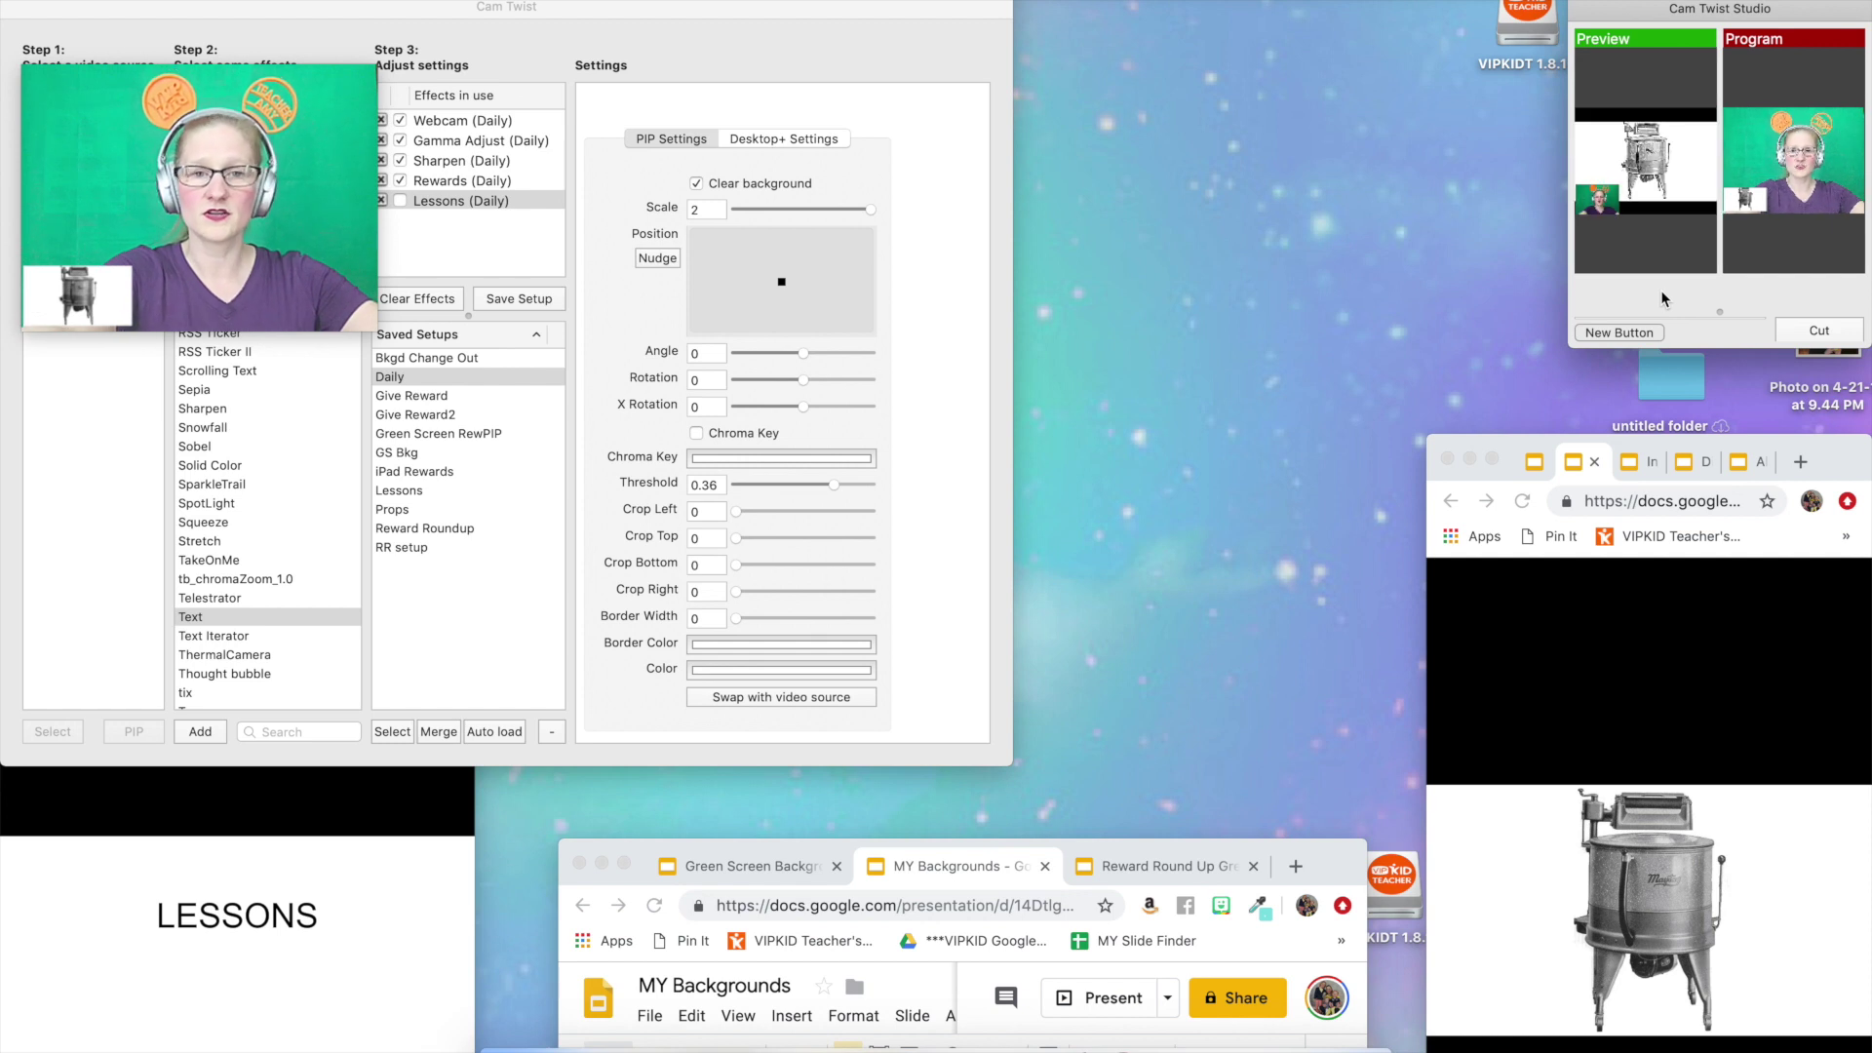
pyautogui.press('Return')
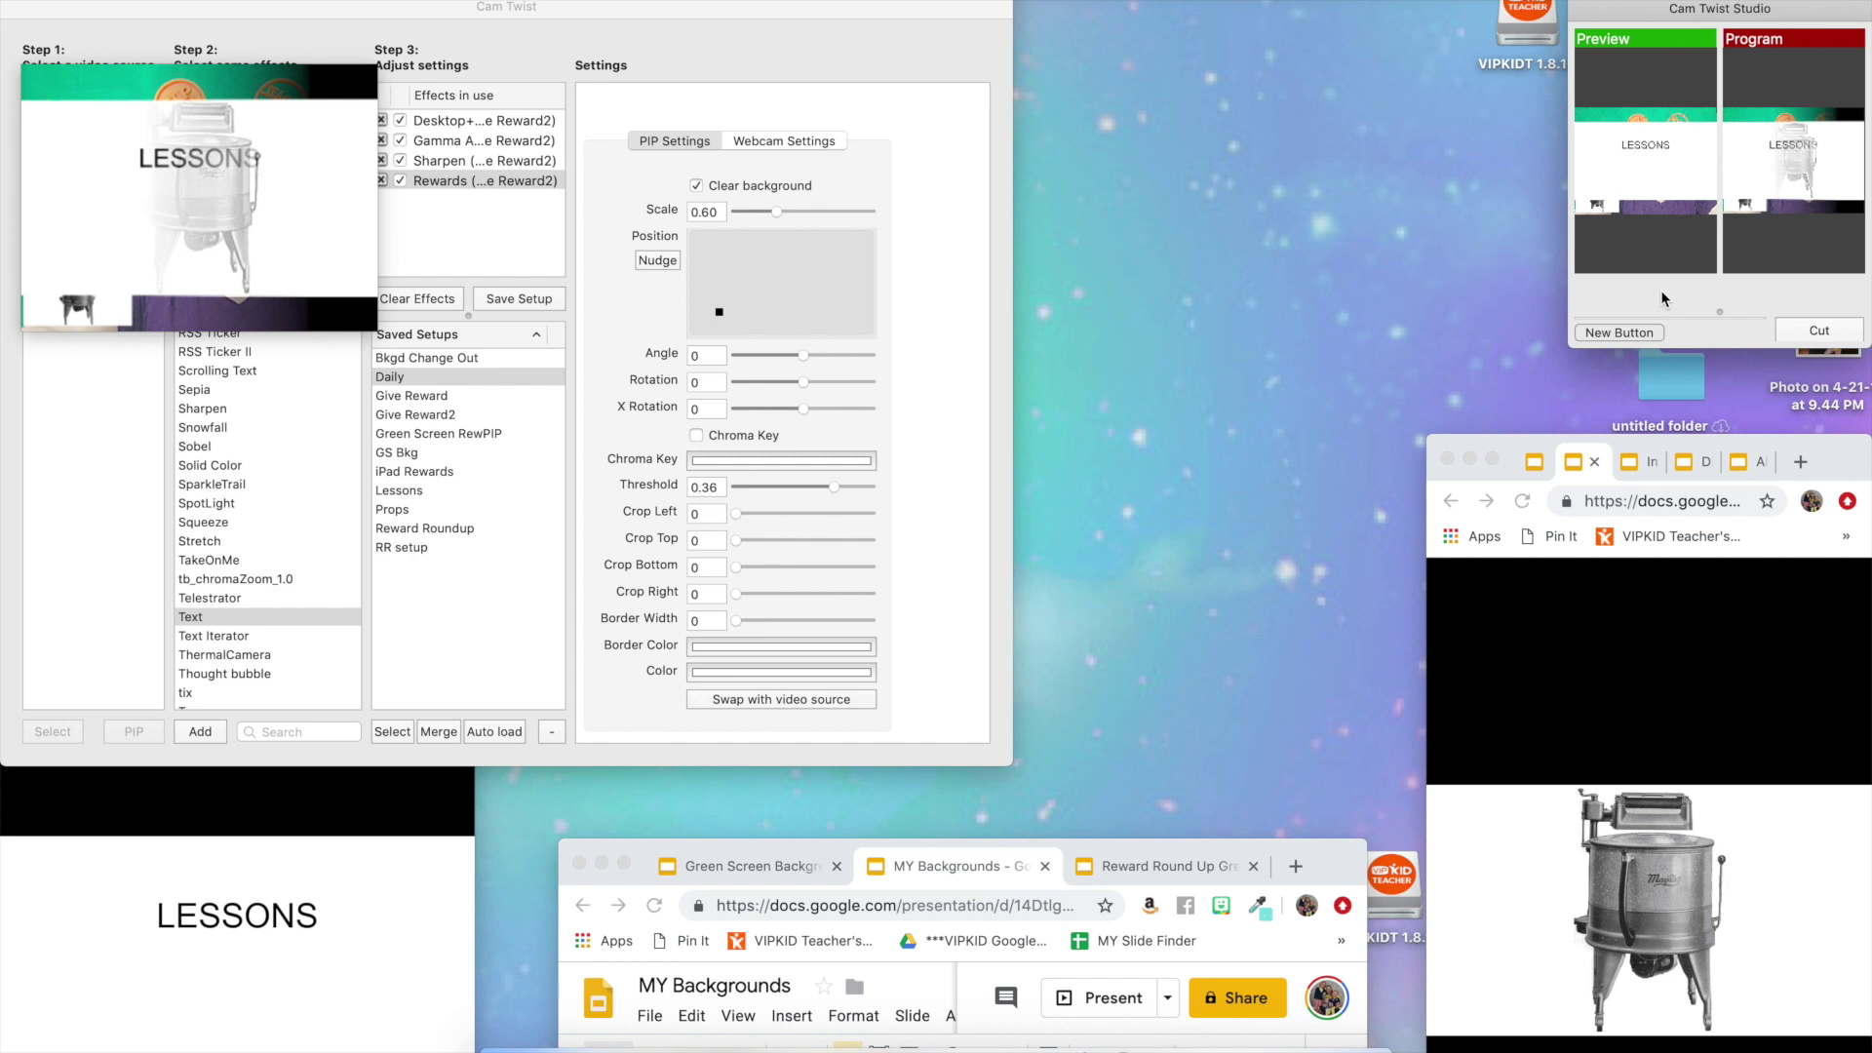
pyautogui.press('Return')
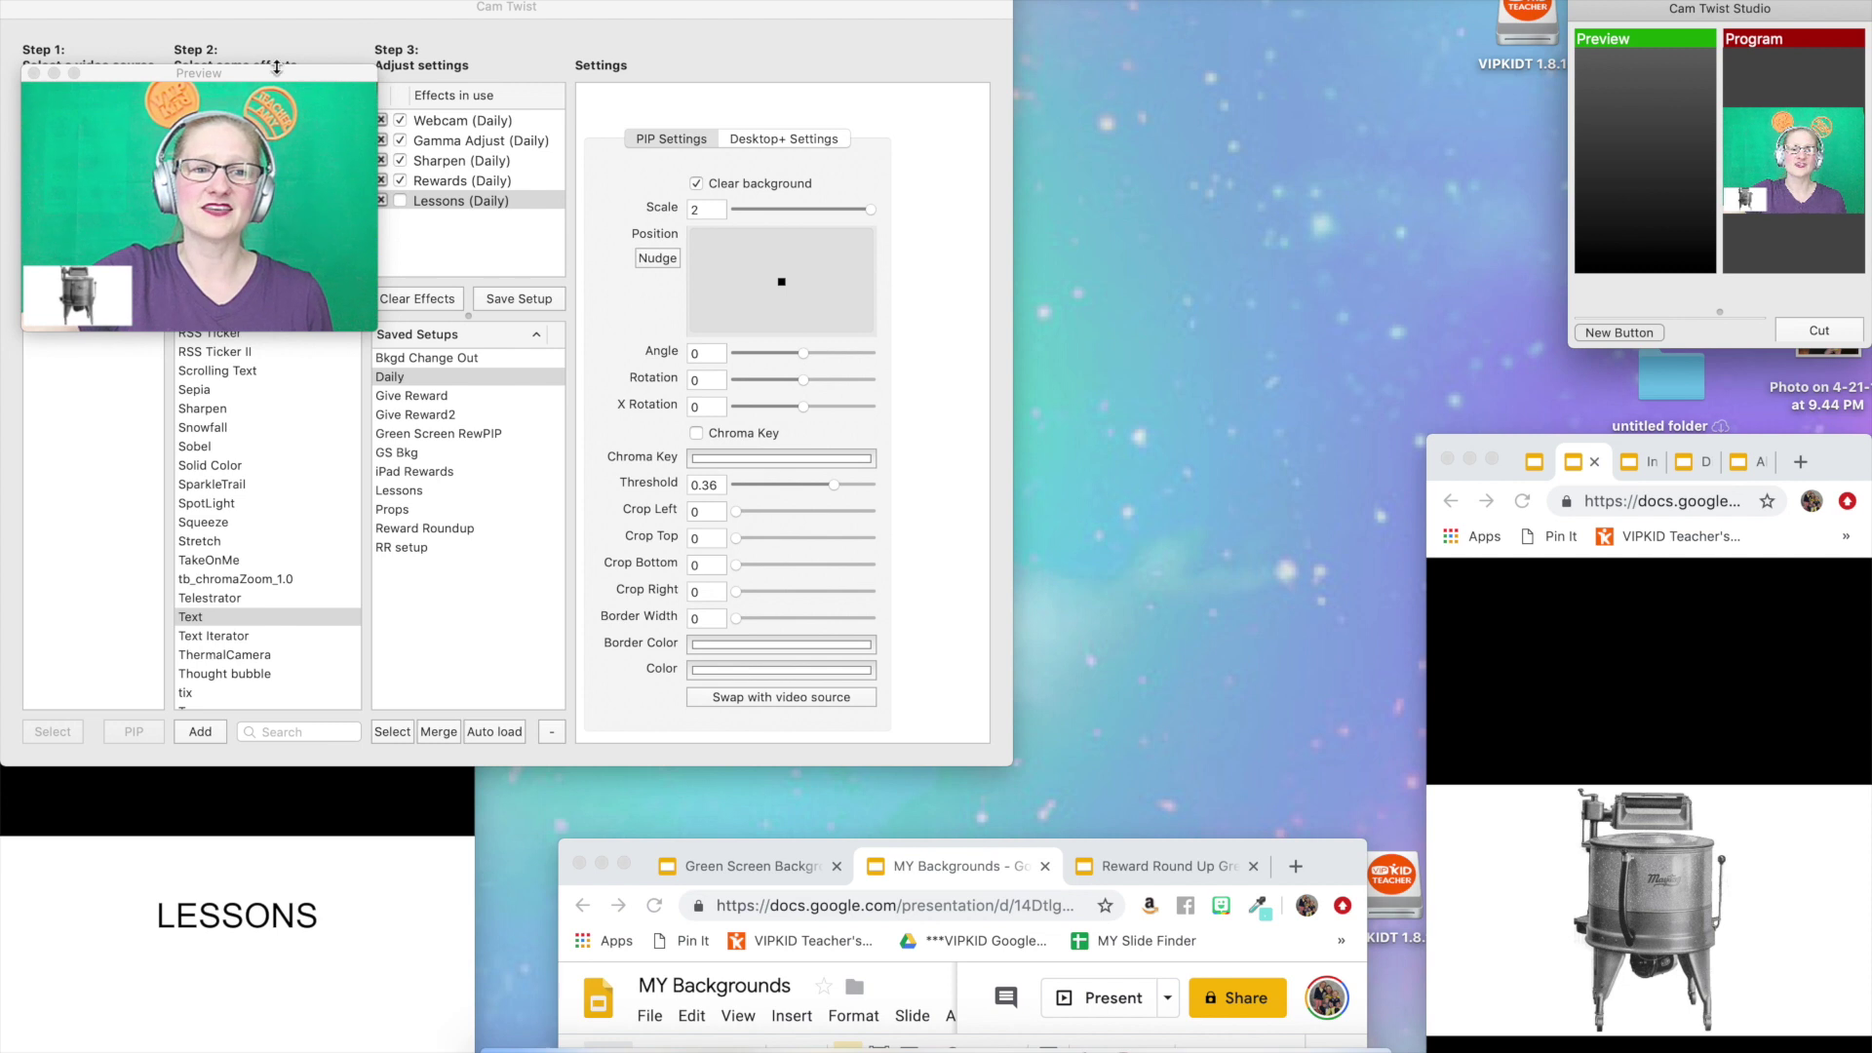
pyautogui.click(33, 73)
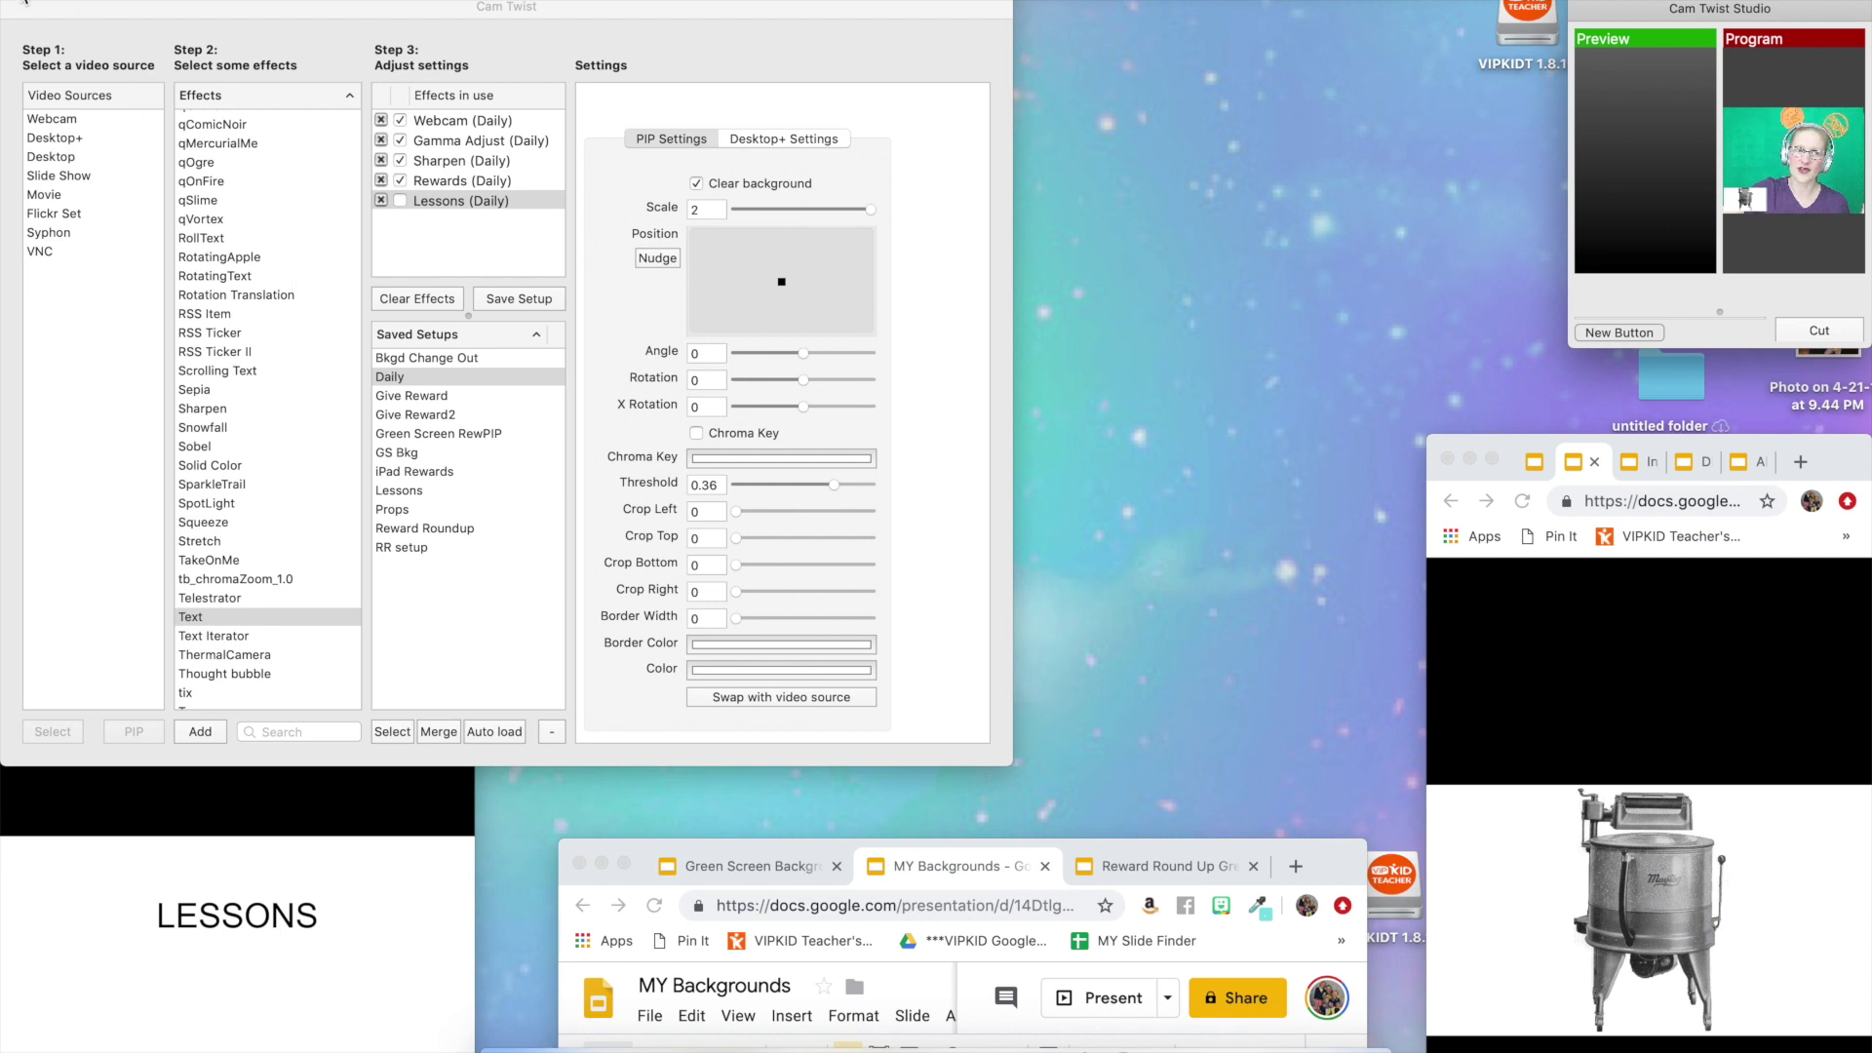
# Hide the main CamTwist window with Cmd+H and enlarge the Studio window to reveal its scene buttons.
pyautogui.press('super+h')
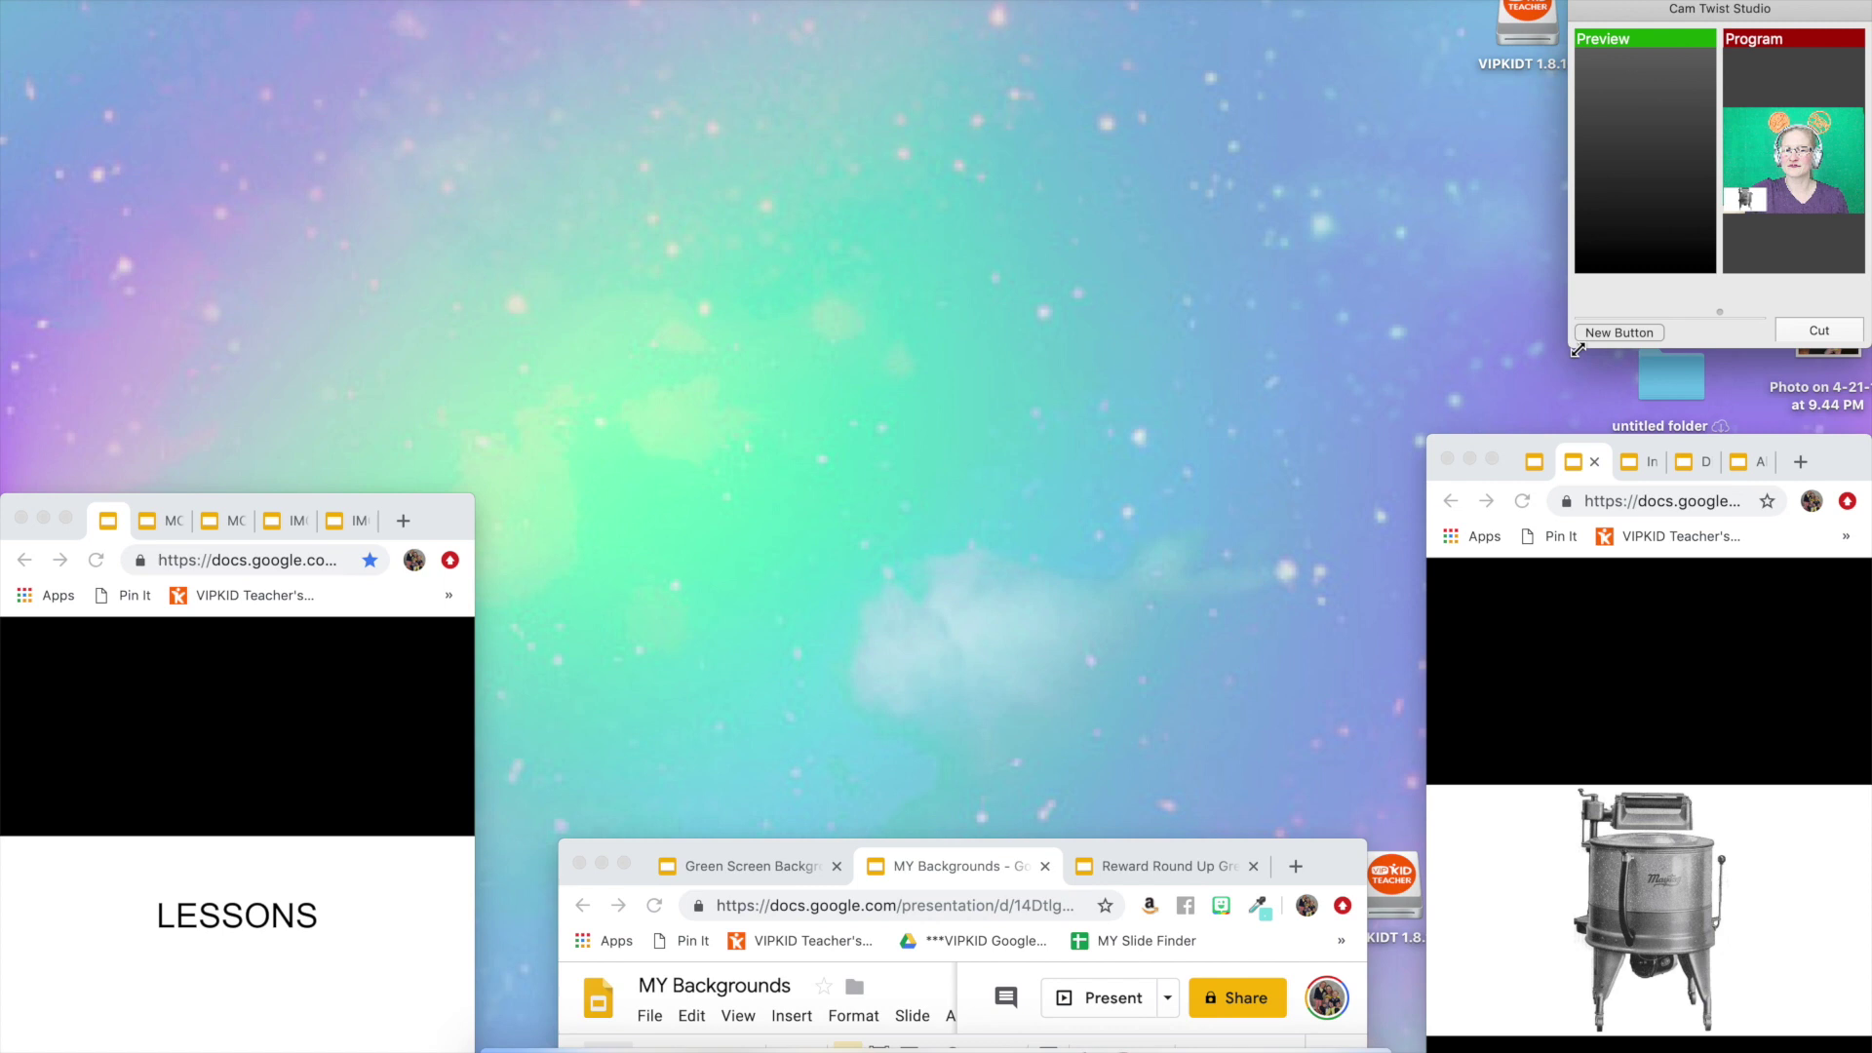
pyautogui.moveTo(1578, 349); pyautogui.dragTo(862, 621)
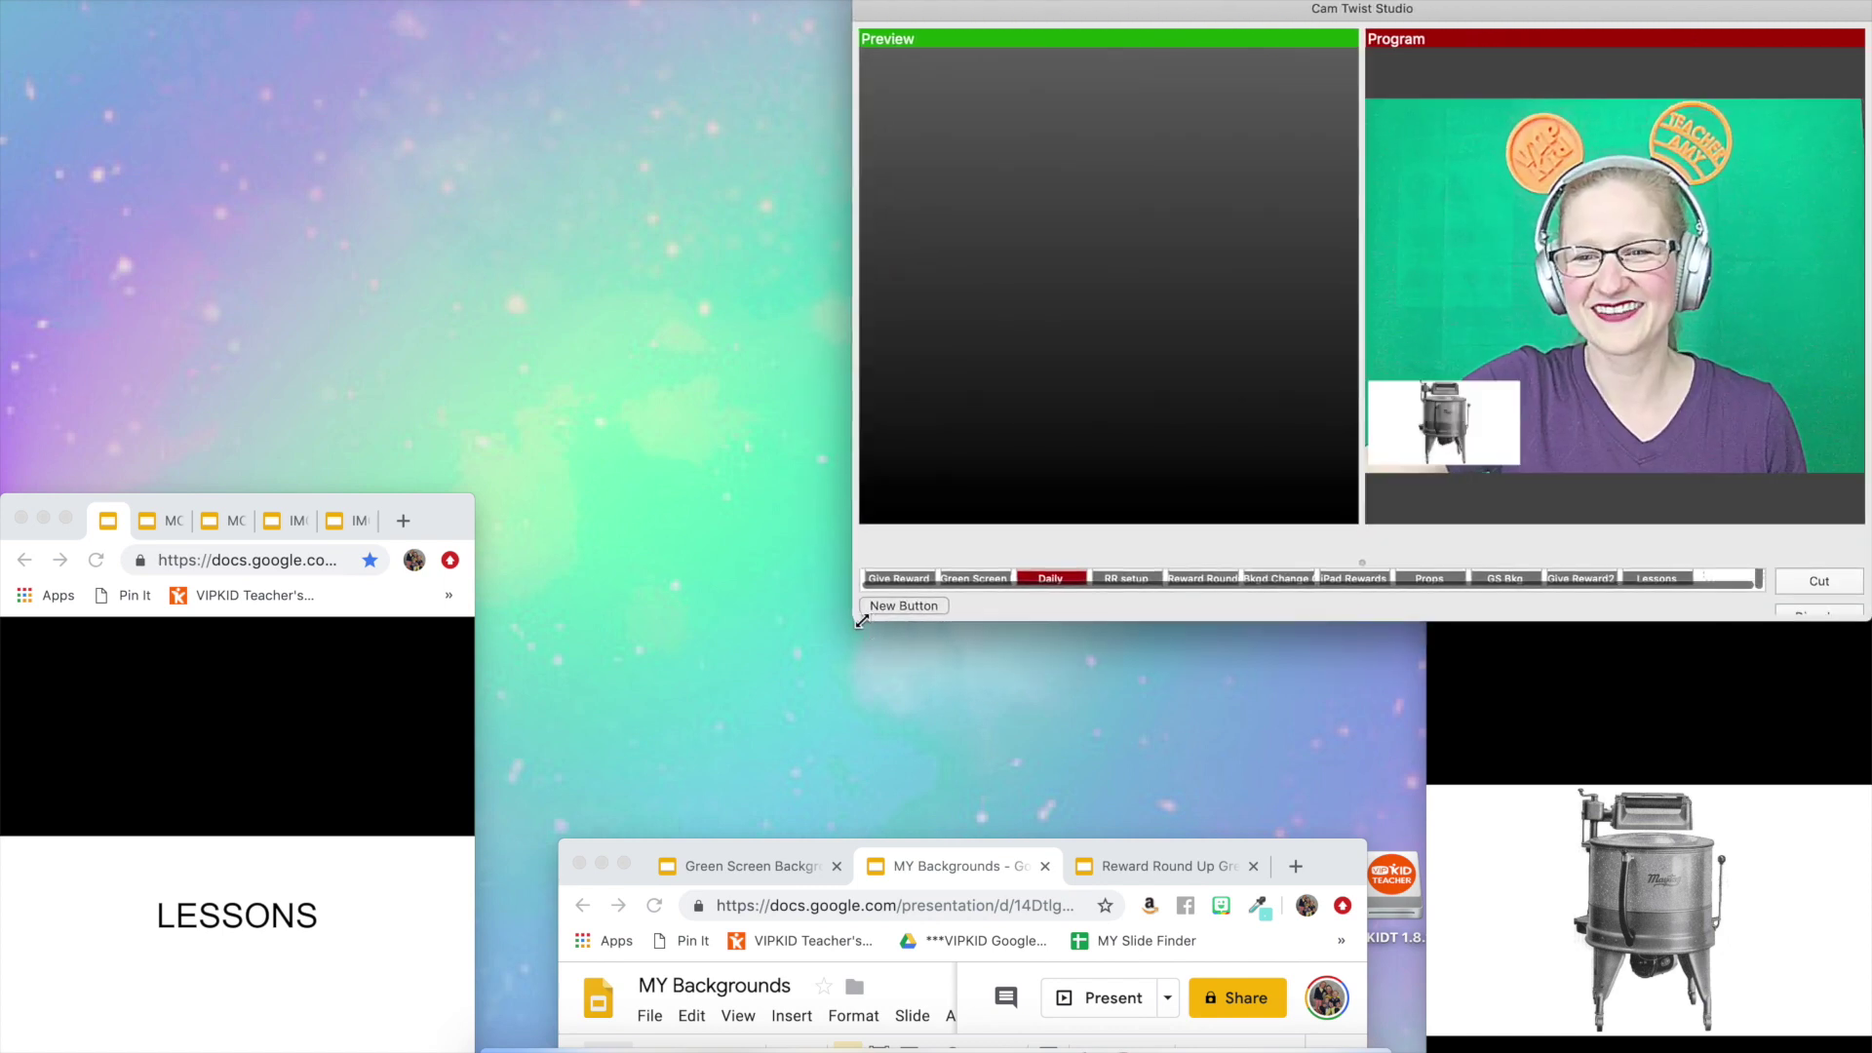